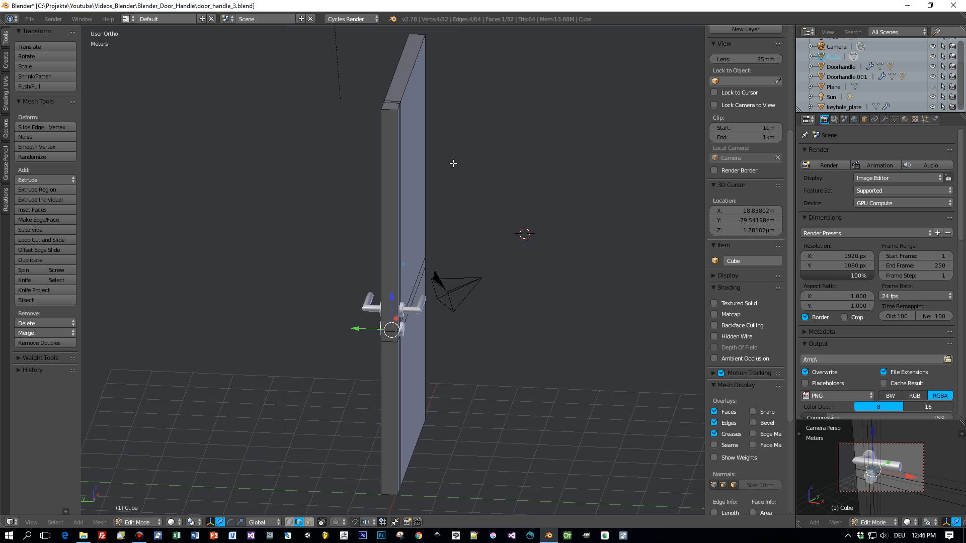
# - Add a lengthwise edge loop through the door's thickness and slide it off centre by about 0.35
pyautogui.hotkey('ctrl', 'r')
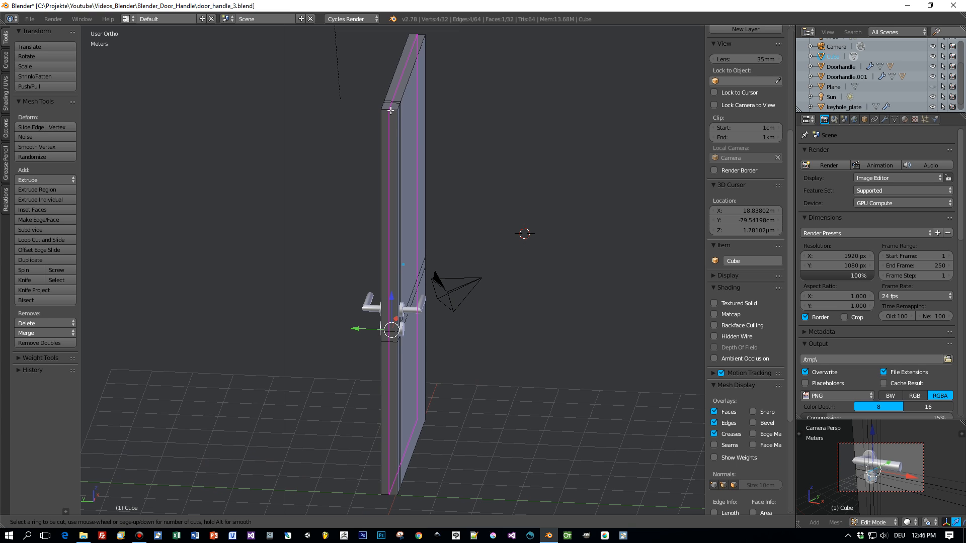
pyautogui.click(391, 111)
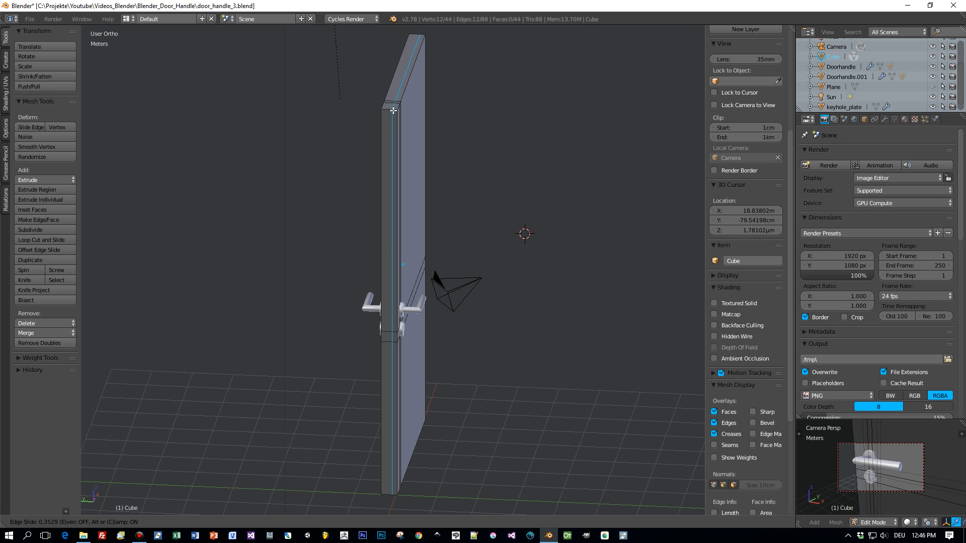
pyautogui.click(393, 110)
# - Select the three faces on one side of the new loop along the door's top and lower them to form a rebate
pyautogui.scroll(4, 412, 131)
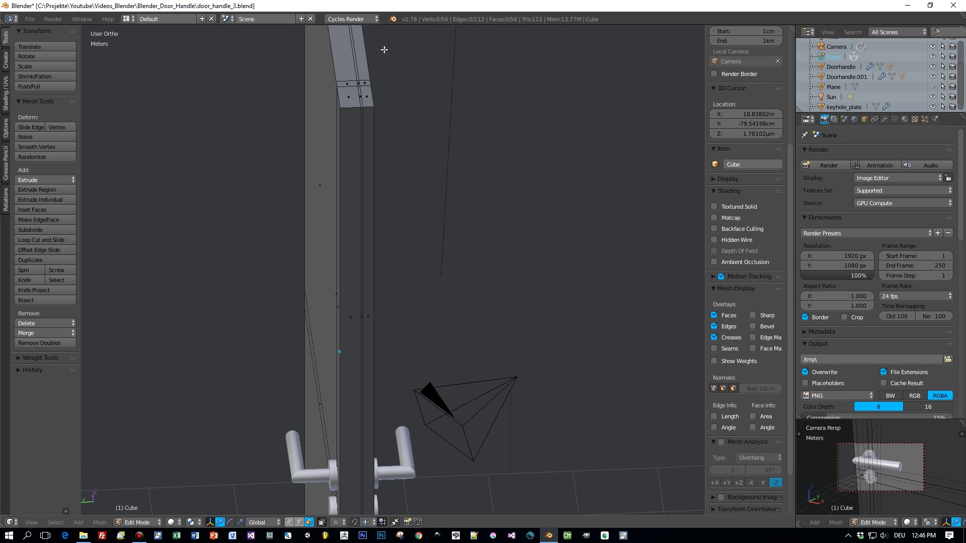
pyautogui.rightClick(346, 84)
pyautogui.keyDown('shift'); pyautogui.rightClick(346, 83); pyautogui.keyUp('shift')
pyautogui.keyDown('shift'); pyautogui.rightClick(343, 73); pyautogui.keyUp('shift')
pyautogui.scroll(-2, 377, 137)
pyautogui.moveTo(403, 147); pyautogui.dragTo(436, 138, button='middle')
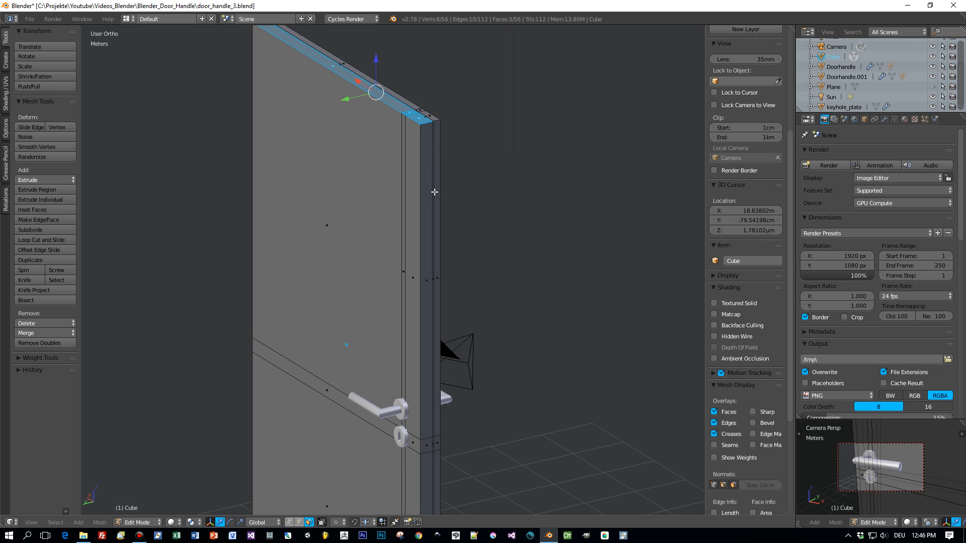
pyautogui.moveTo(376, 58); pyautogui.dragTo(376, 61)
pyautogui.moveTo(367, 86); pyautogui.dragTo(367, 97)
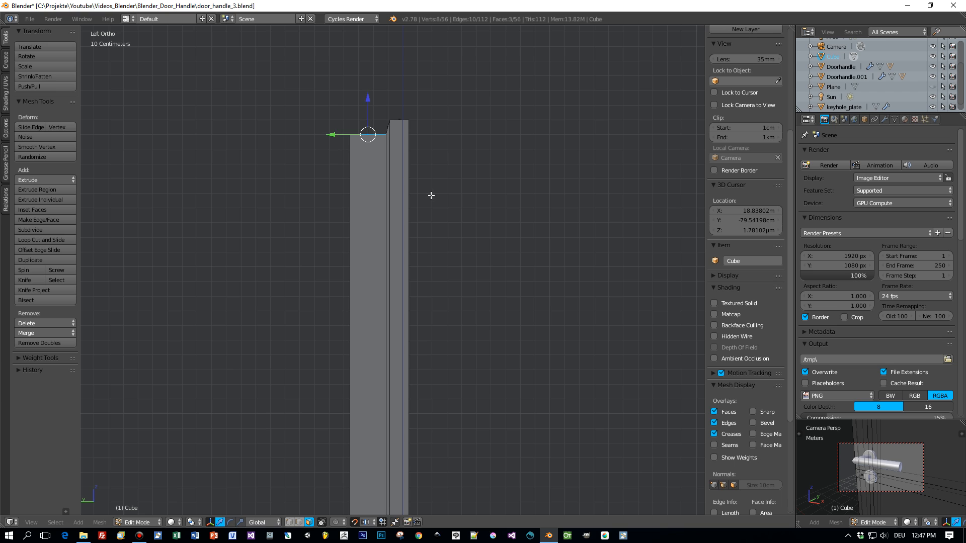
# - Select the three matching narrow faces on the door's handle-side edge and move them inward along X
pyautogui.moveTo(432, 195); pyautogui.dragTo(467, 207, button='middle')
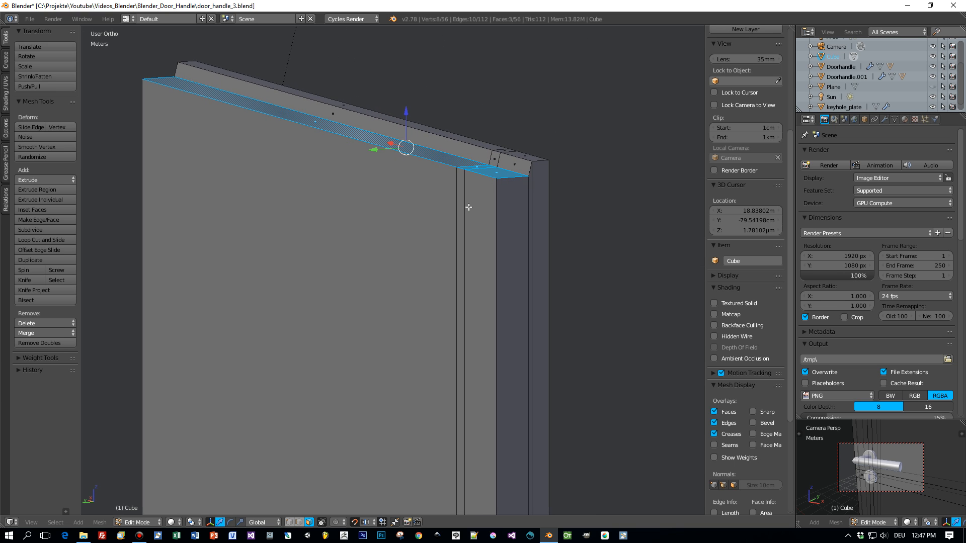
pyautogui.rightClick(509, 207)
pyautogui.scroll(-3, 533, 275)
pyautogui.scroll(-3, 487, 360)
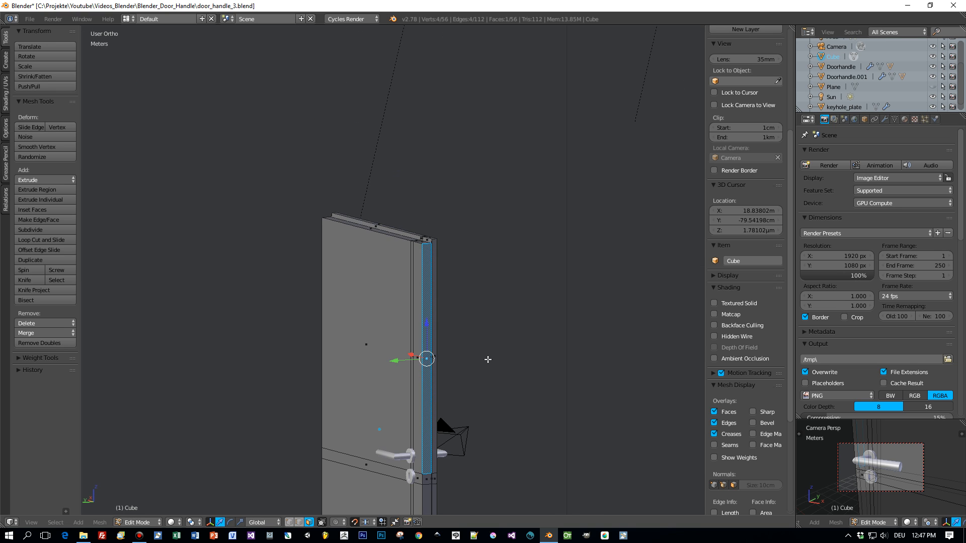
pyautogui.scroll(2, 496, 336)
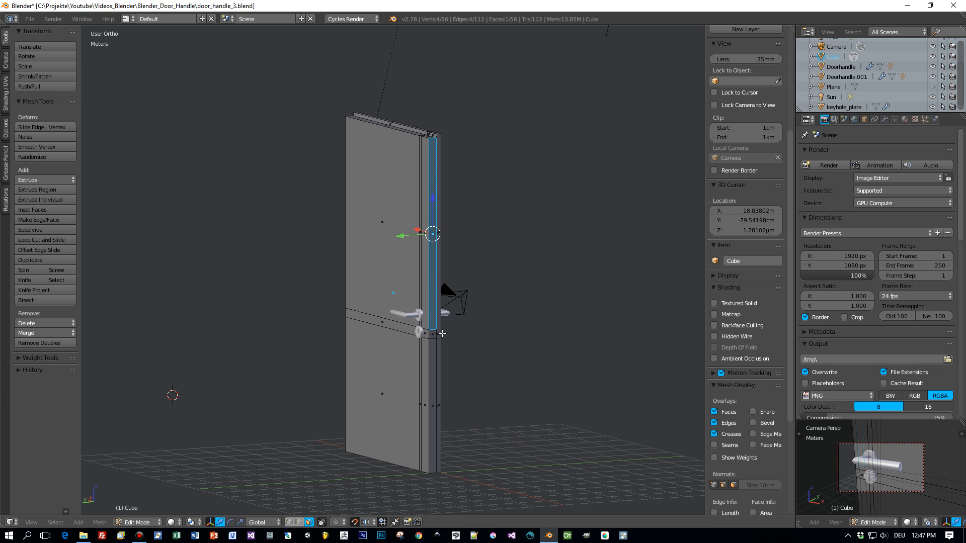
pyautogui.keyDown('shift'); pyautogui.rightClick(434, 335); pyautogui.keyUp('shift')
pyautogui.keyDown('shift'); pyautogui.rightClick(432, 373); pyautogui.keyUp('shift')
pyautogui.press('ctrl+KP_1')
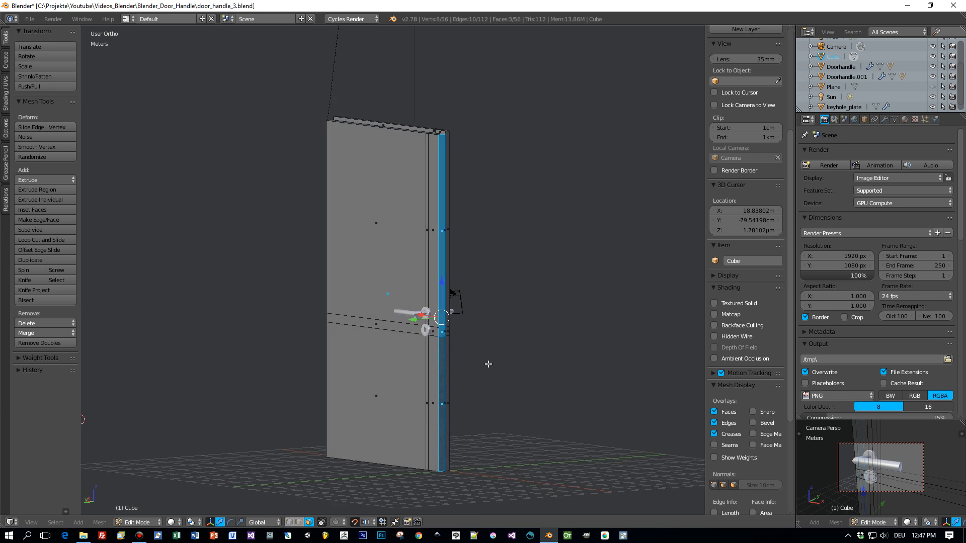
pyautogui.scroll(4, 541, 349)
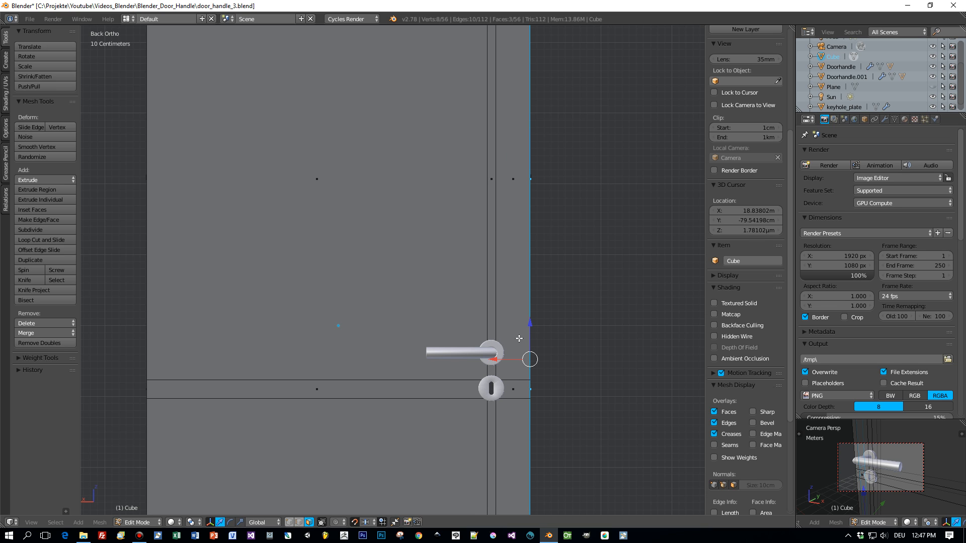
pyautogui.press('g')
pyautogui.press('x')
pyautogui.click(485, 360)
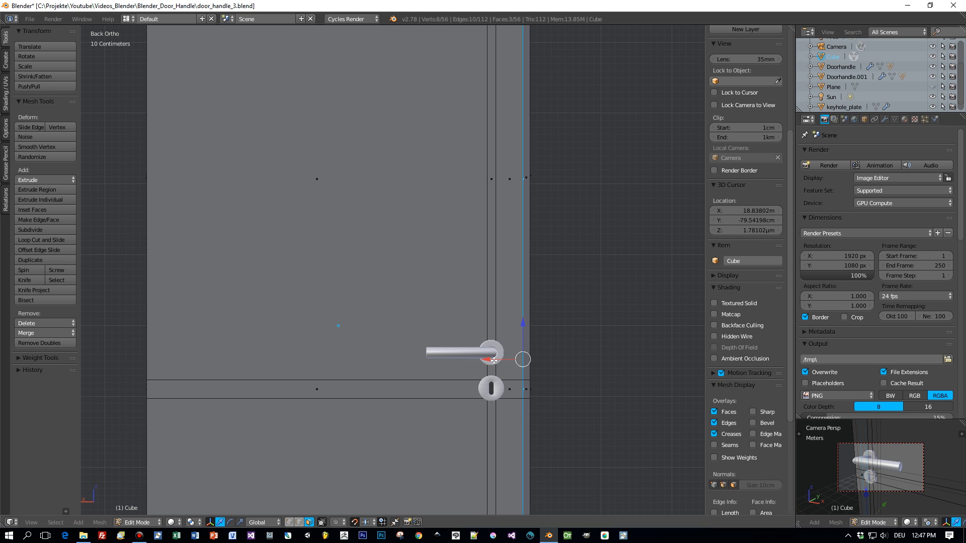
# - Select the three matching narrow faces on the door's edge opposite the handle and move them inward along X
pyautogui.moveTo(548, 305); pyautogui.dragTo(356, 246, button='middle')
pyautogui.rightClick(290, 206)
pyautogui.keyDown('shift'); pyautogui.rightClick(288, 390); pyautogui.keyUp('shift')
pyautogui.keyDown('shift'); pyautogui.rightClick(291, 426); pyautogui.keyUp('shift')
pyautogui.scroll(-2, 312, 429)
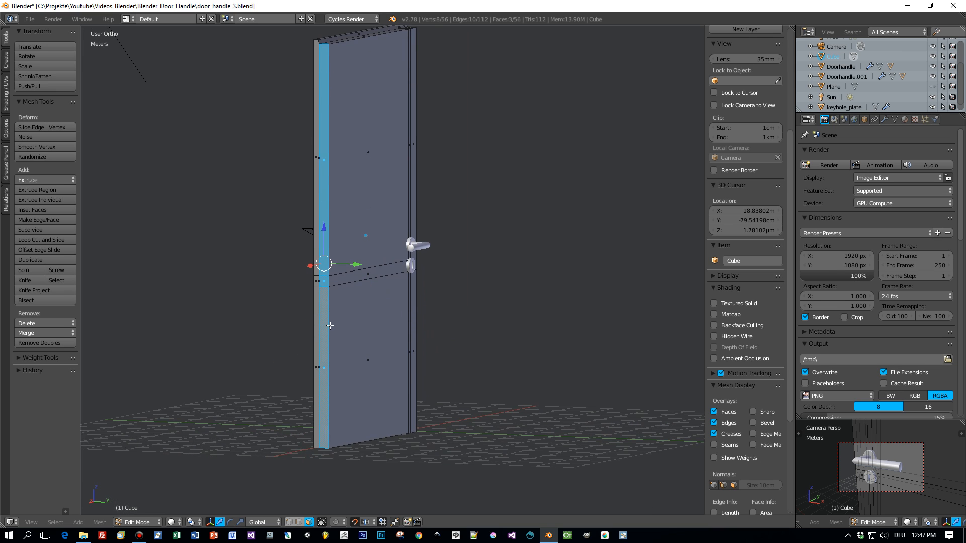
pyautogui.press('ctrl+KP_1')
pyautogui.scroll(2, 248, 316)
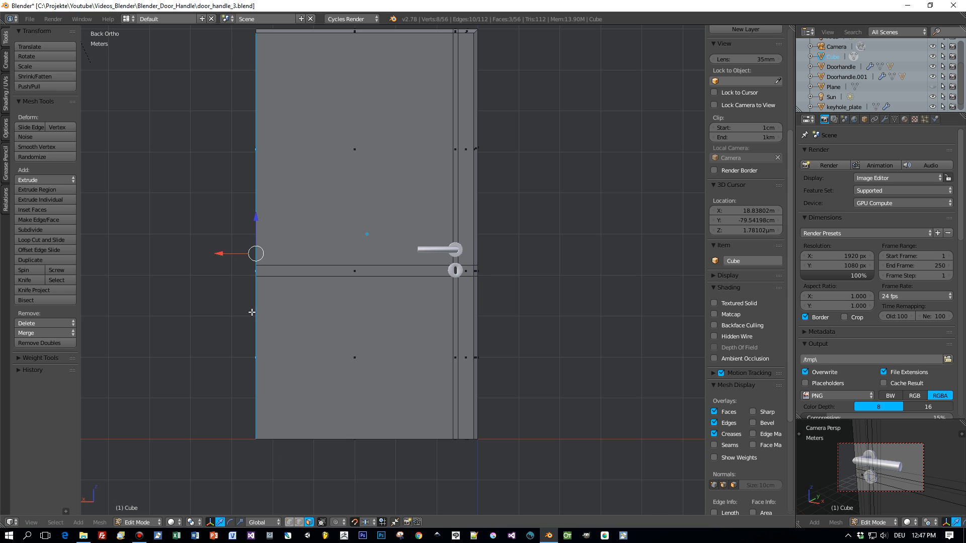
pyautogui.scroll(3, 253, 312)
pyautogui.keyDown('shift'); pyautogui.moveTo(252, 309); pyautogui.dragTo(459, 252, button='middle'); pyautogui.keyUp('shift')
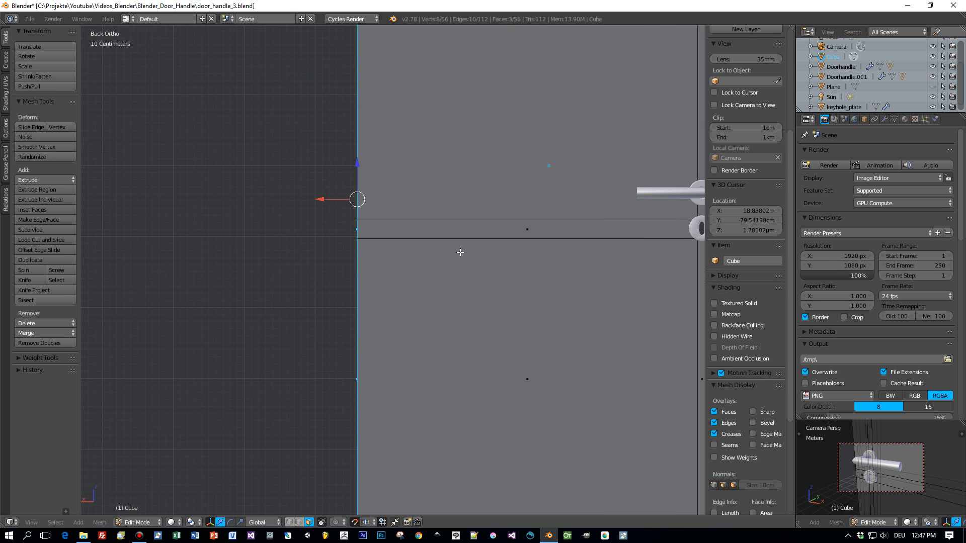
pyautogui.press('g')
pyautogui.press('x')
pyautogui.click(324, 201)
pyautogui.scroll(-3, 324, 211)
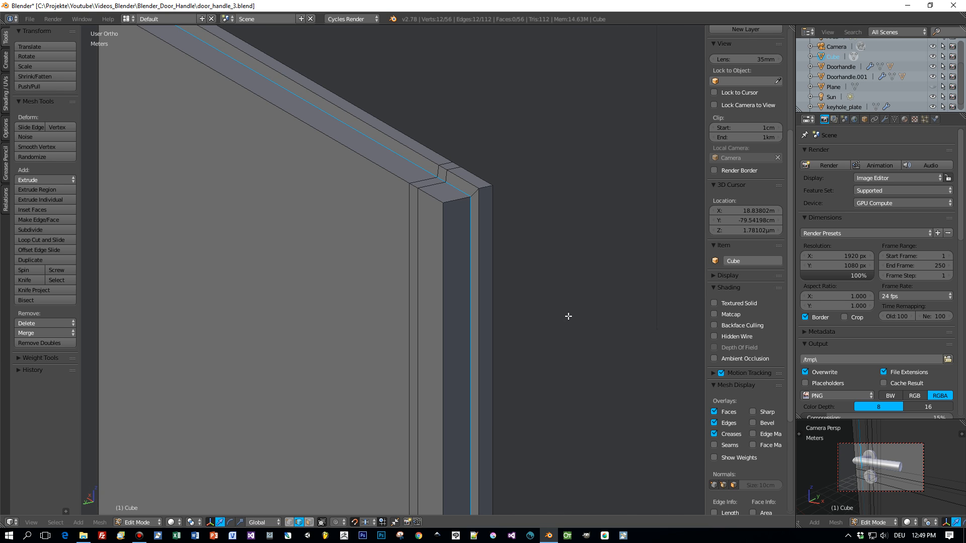
# - Extend the selection to all edge loops outlining the door's outer edges and rebate
pyautogui.press('ctrl+KP_3')
pyautogui.moveTo(379, 217); pyautogui.dragTo(441, 224, button='middle')
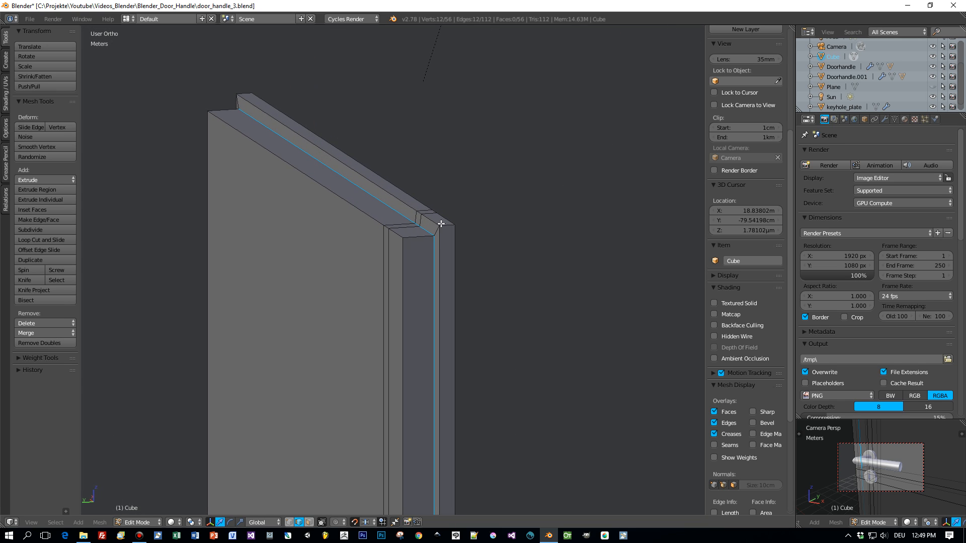
pyautogui.keyDown('alt'); pyautogui.keyDown('shift'); pyautogui.click(435, 223); pyautogui.keyUp('shift'); pyautogui.keyUp('alt')
pyautogui.keyDown('alt'); pyautogui.keyDown('shift'); pyautogui.click(455, 231); pyautogui.keyUp('shift'); pyautogui.keyUp('alt')
pyautogui.keyDown('alt'); pyautogui.keyDown('shift'); pyautogui.click(447, 221); pyautogui.keyUp('shift'); pyautogui.keyUp('alt')
pyautogui.moveTo(502, 249); pyautogui.dragTo(529, 282, button='middle')
pyautogui.keyDown('alt'); pyautogui.keyDown('shift'); pyautogui.click(529, 282); pyautogui.keyUp('shift'); pyautogui.keyUp('alt')
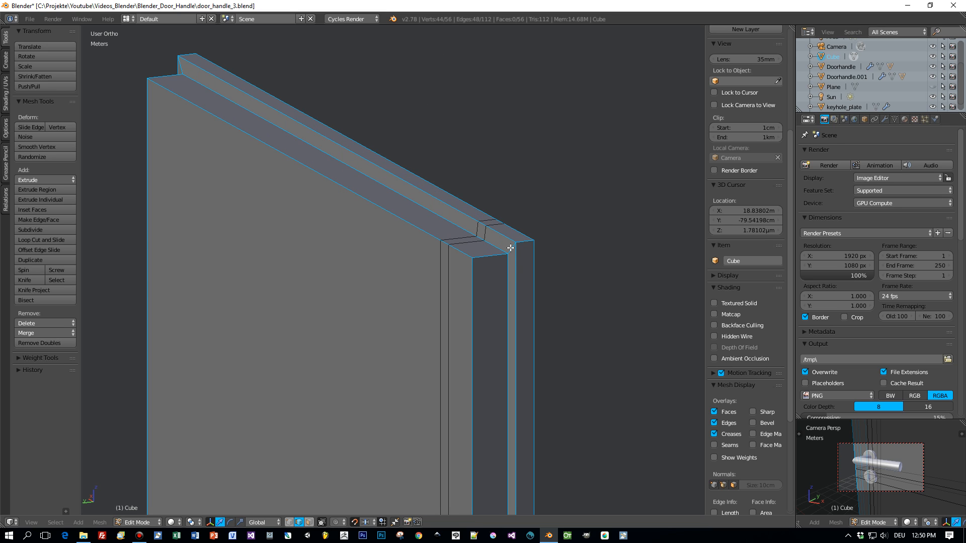
# - Bevel the selected door edges with two segments and an offset of about 0.009
pyautogui.scroll(-2, 308, 266)
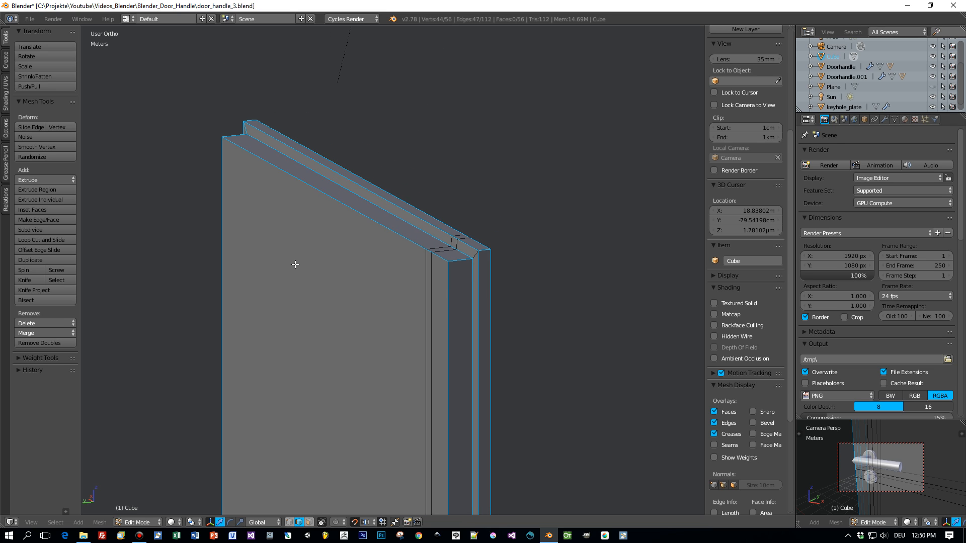
pyautogui.moveTo(295, 264); pyautogui.dragTo(387, 265, button='middle')
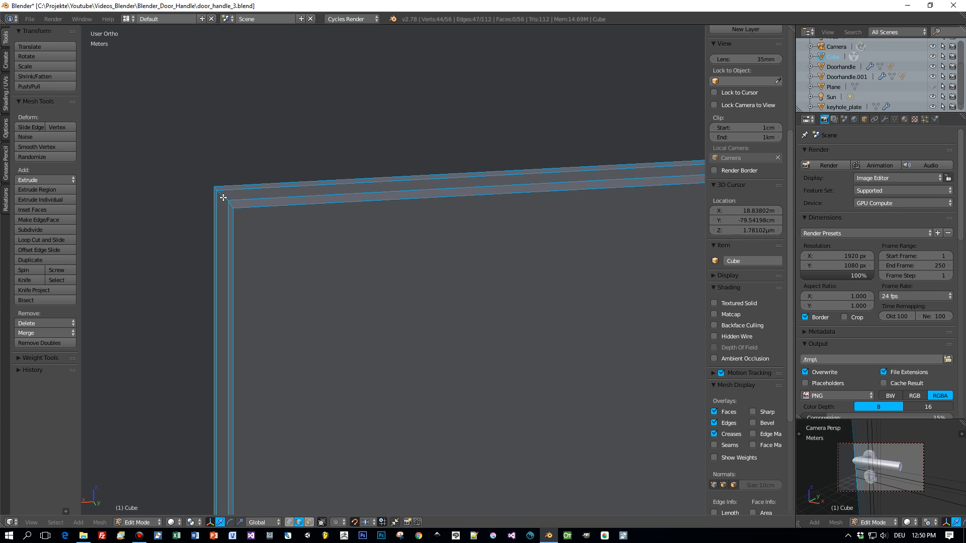
pyautogui.scroll(-2, 292, 234)
pyautogui.moveTo(308, 242); pyautogui.dragTo(437, 300, button='middle')
pyautogui.scroll(-2, 338, 281)
pyautogui.scroll(3, 330, 285)
pyautogui.scroll(-2, 330, 284)
pyautogui.scroll(3, 517, 314)
pyautogui.scroll(-4, 518, 314)
pyautogui.hotkey('ctrl', 'b')
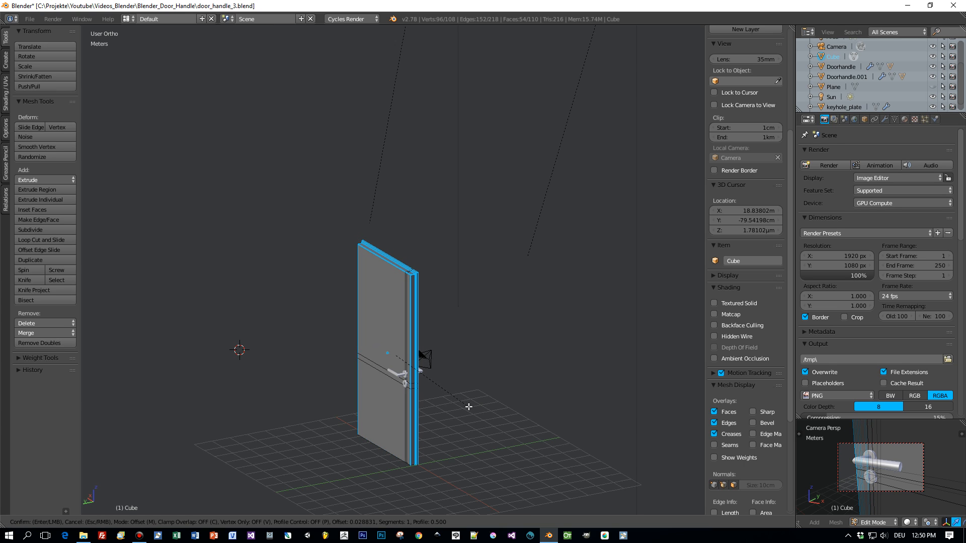
pyautogui.scroll(1, 468, 406)
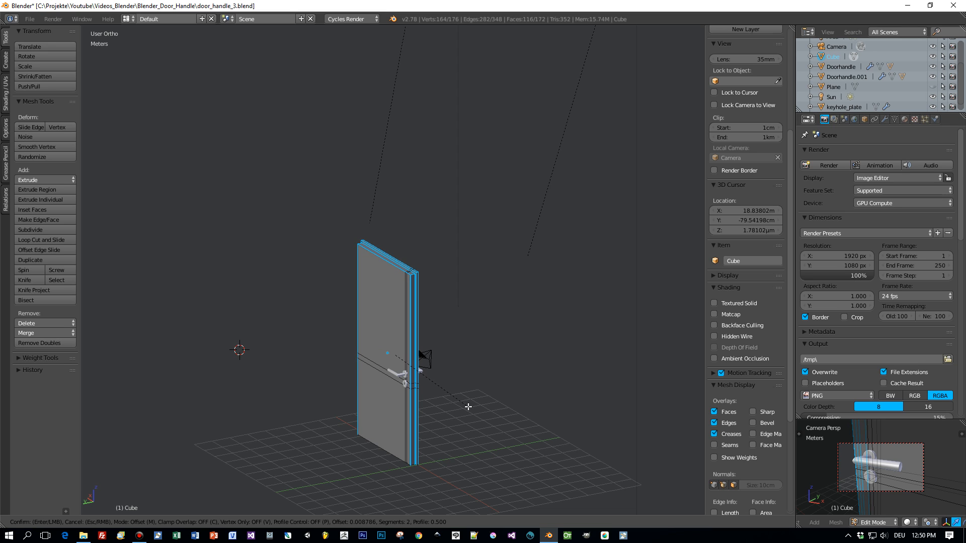
pyautogui.click(468, 406)
# - Select the upper vertical inner rebate edge on the door side opposite the handle
pyautogui.scroll(8, 453, 410)
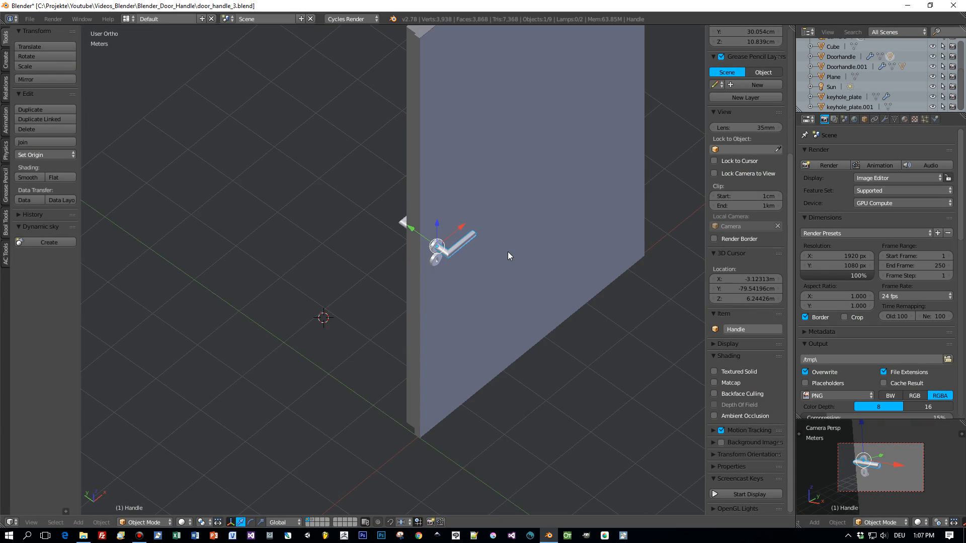
pyautogui.moveTo(509, 252); pyautogui.dragTo(551, 318, button='middle')
pyautogui.scroll(2, 536, 306)
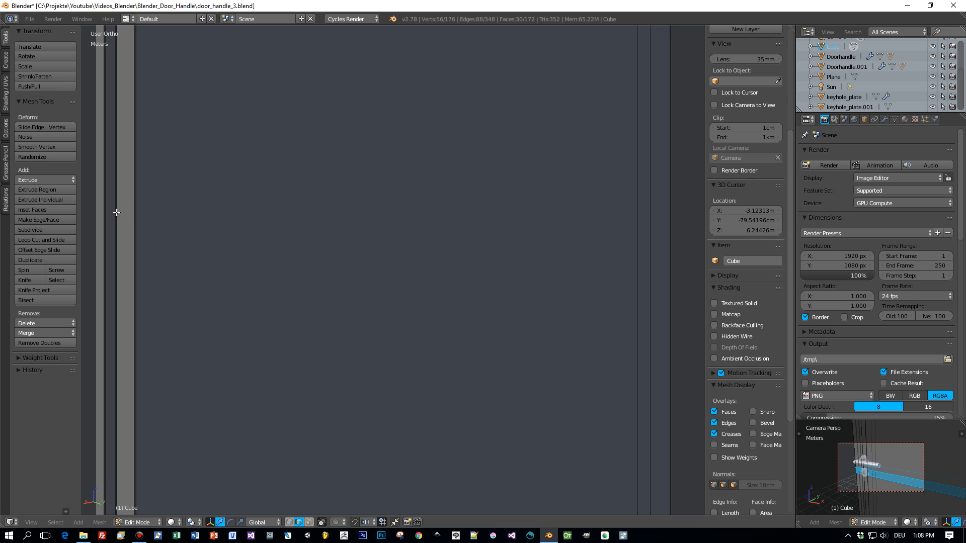
pyautogui.rightClick(115, 214)
pyautogui.moveTo(115, 214); pyautogui.dragTo(314, 188, button='middle')
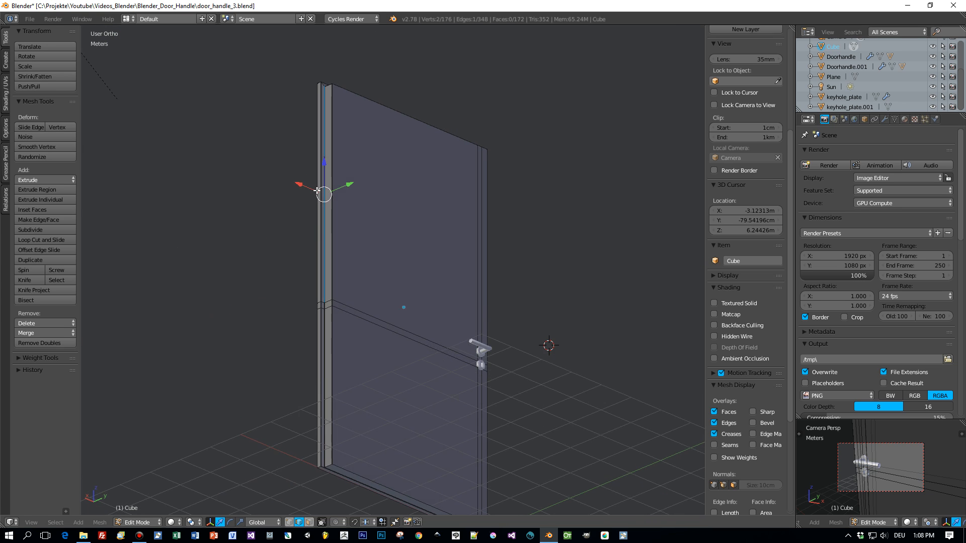
pyautogui.scroll(3, 315, 269)
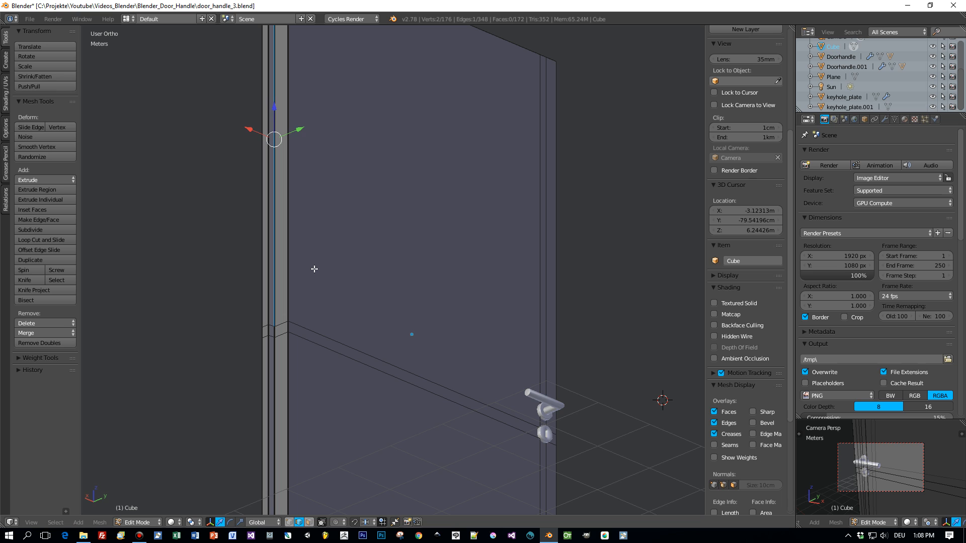
# - Add the rebate's top inner edge and the upper vertical edge on the handle side to the selection
pyautogui.scroll(-4, 315, 269)
pyautogui.moveTo(315, 270); pyautogui.dragTo(256, 216, button='middle')
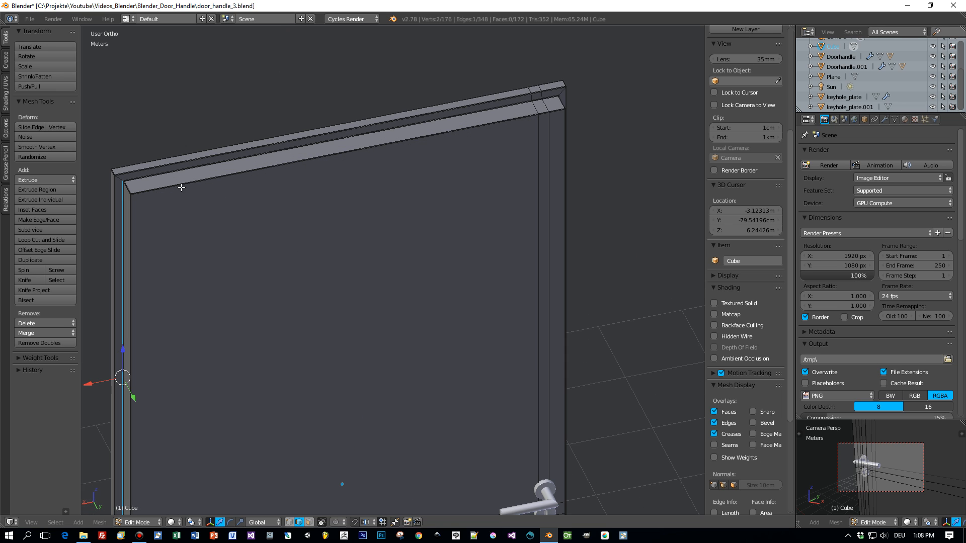
pyautogui.scroll(4, 188, 186)
pyautogui.keyDown('shift'); pyautogui.moveTo(189, 185); pyautogui.dragTo(229, 222, button='middle'); pyautogui.keyUp('shift')
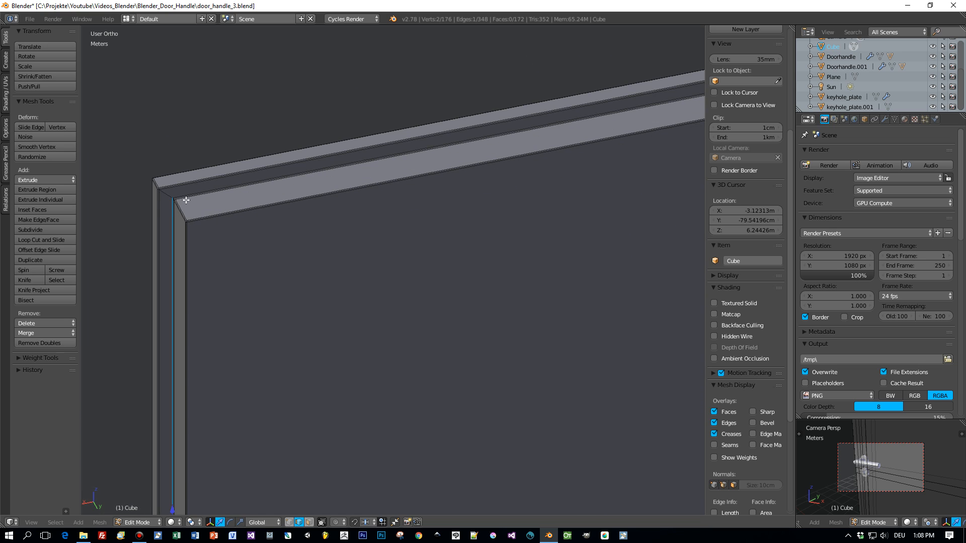
pyautogui.scroll(2, 186, 200)
pyautogui.keyDown('shift'); pyautogui.click(101, 160); pyautogui.keyUp('shift')
pyautogui.scroll(-5, 158, 179)
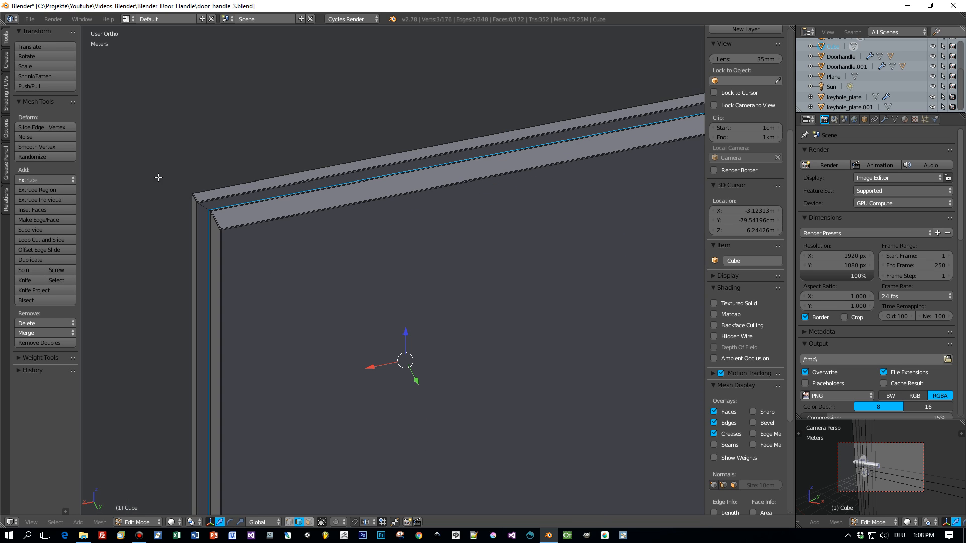
pyautogui.moveTo(416, 250)
pyautogui.mouseDown(button='middle')
pyautogui.moveTo(300, 228)
pyautogui.moveTo(289, 138)
pyautogui.moveTo(362, 243)
pyautogui.moveTo(353, 209)
pyautogui.mouseUp(button='middle')
pyautogui.scroll(2, 353, 207)
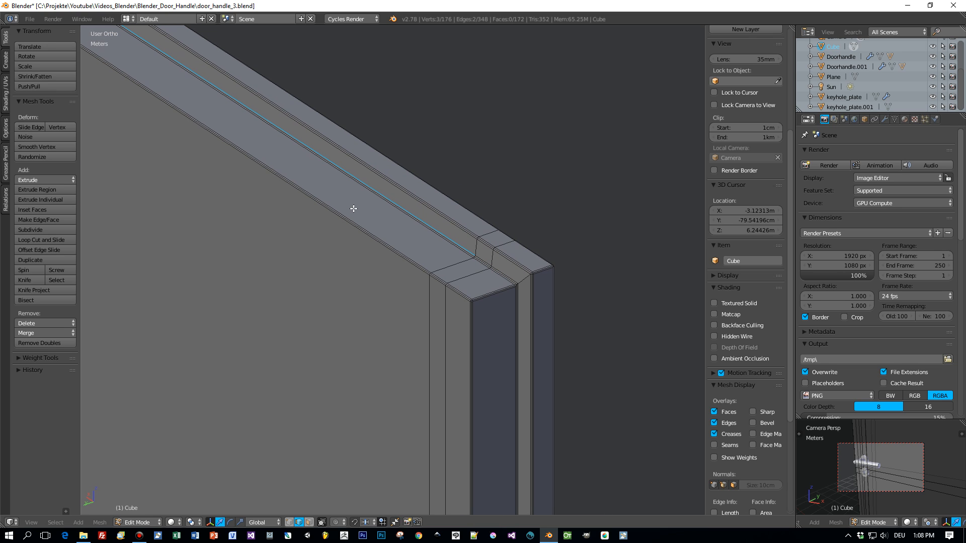
pyautogui.keyDown('shift'); pyautogui.click(518, 318); pyautogui.keyUp('shift')
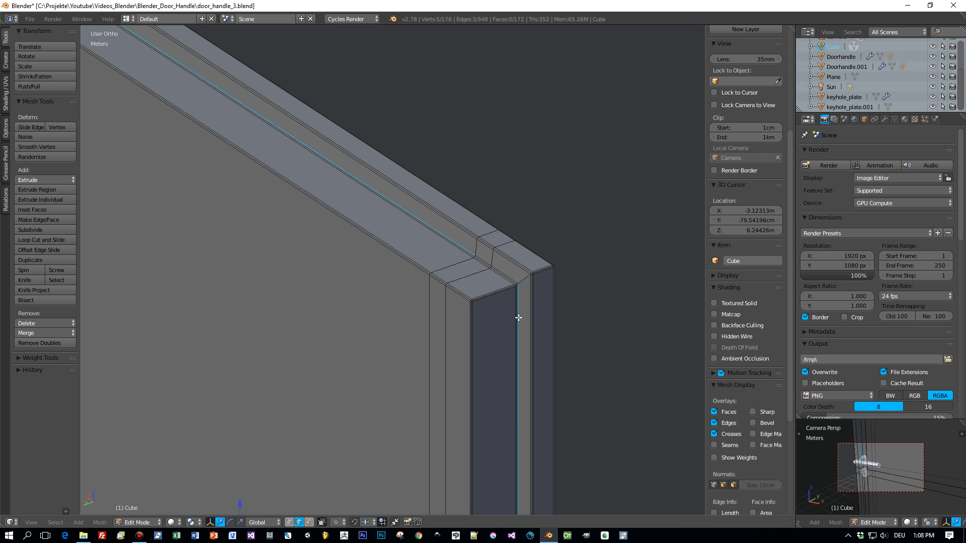
# - Duplicate the three selected rebate edges and move the copy away from the door along Y
pyautogui.scroll(-5, 518, 317)
pyautogui.scroll(-3, 463, 313)
pyautogui.moveTo(463, 313); pyautogui.dragTo(455, 216, button='middle')
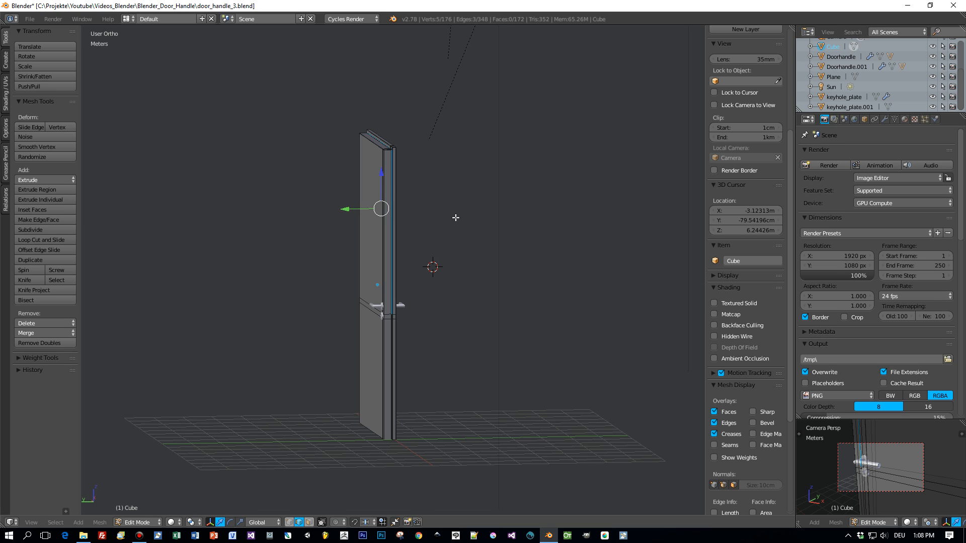
pyautogui.hotkey('shift', 'd')
pyautogui.press('x')
pyautogui.press('y')
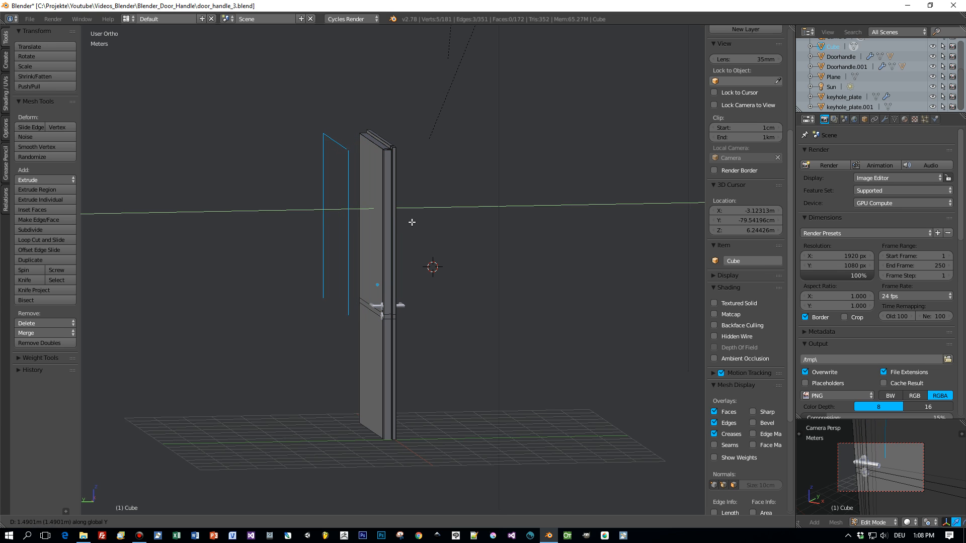
pyautogui.click(400, 221)
pyautogui.moveTo(361, 246); pyautogui.dragTo(410, 252, button='middle')
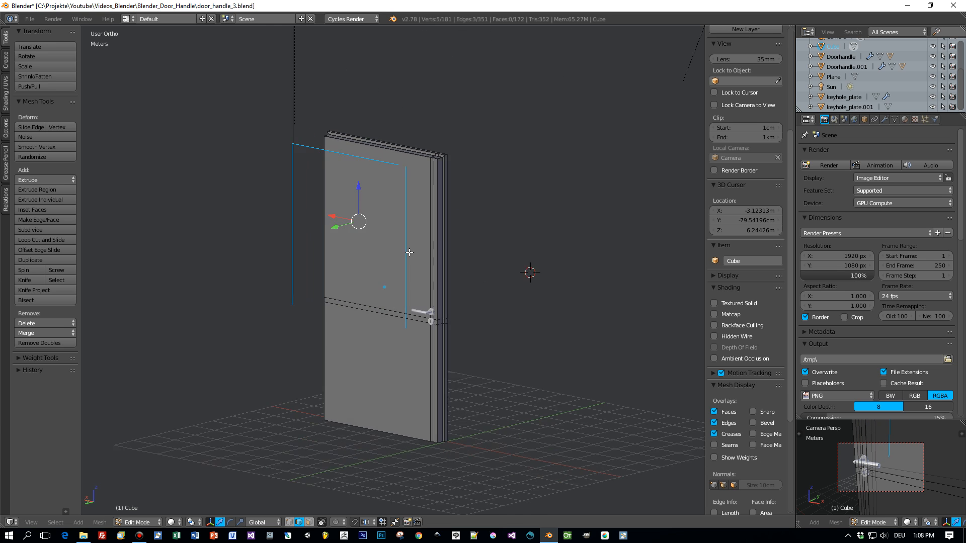
pyautogui.scroll(4, 437, 246)
pyautogui.press('Tab')
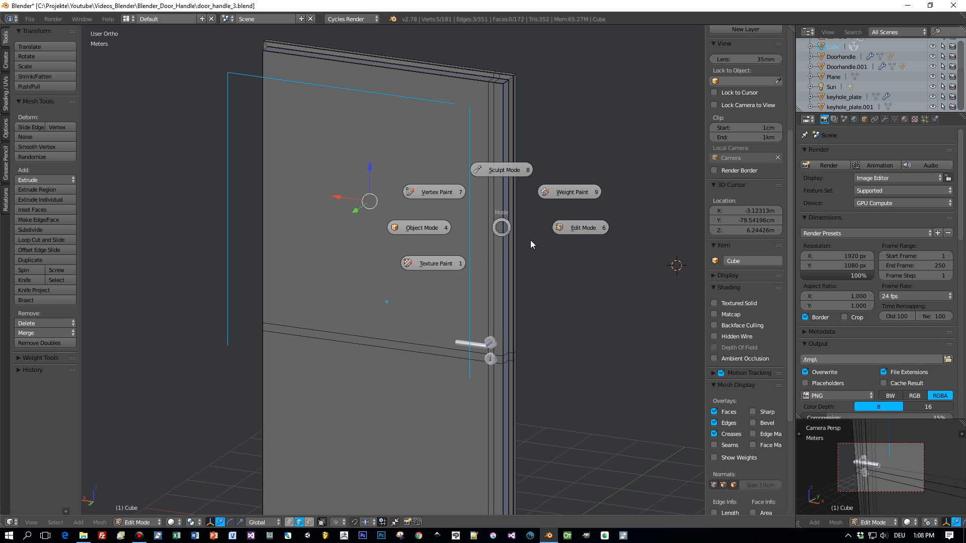
pyautogui.click(574, 229)
pyautogui.scroll(2, 486, 123)
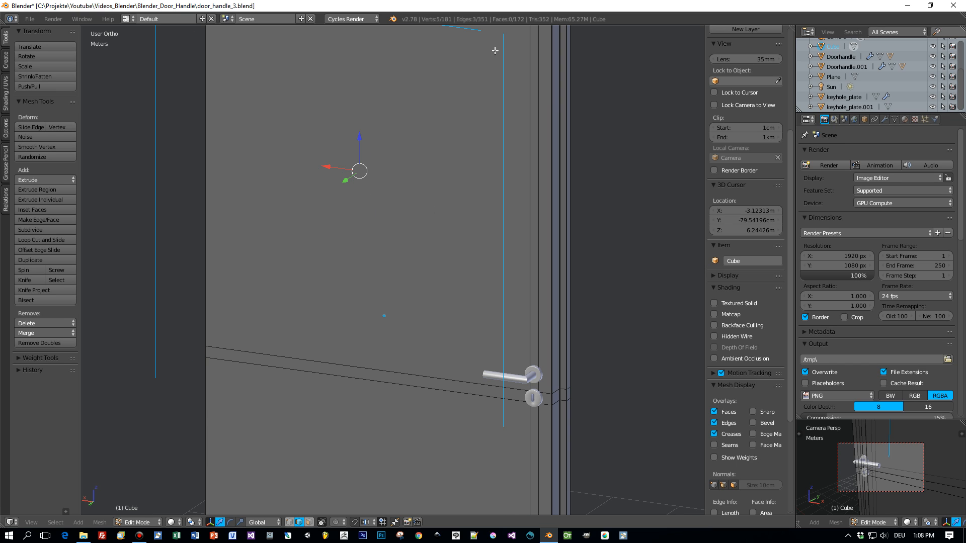
# - Select the end vertex of the copied top edge nearest the handle and enable snapping to vertices
pyautogui.rightClick(481, 31)
pyautogui.scroll(-4, 488, 59)
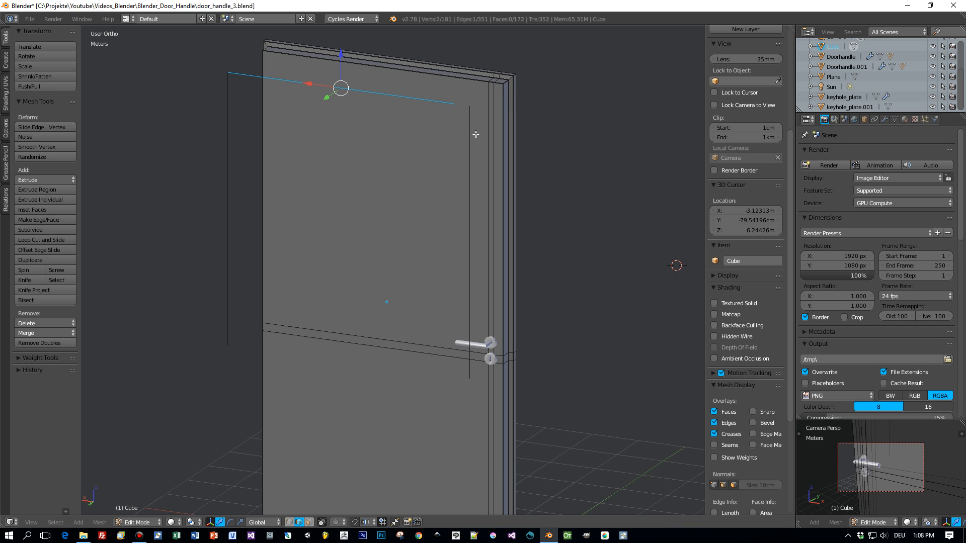
pyautogui.click(289, 522)
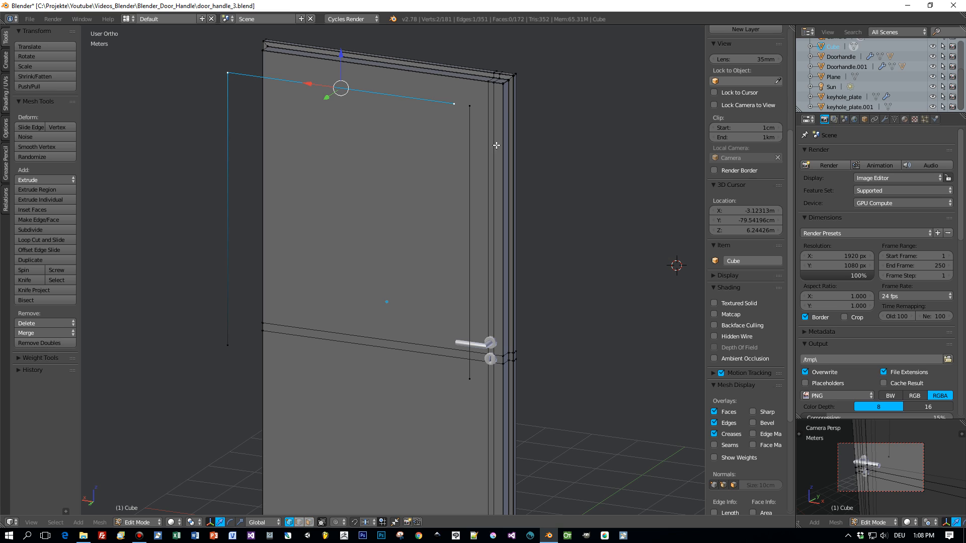
pyautogui.rightClick(455, 103)
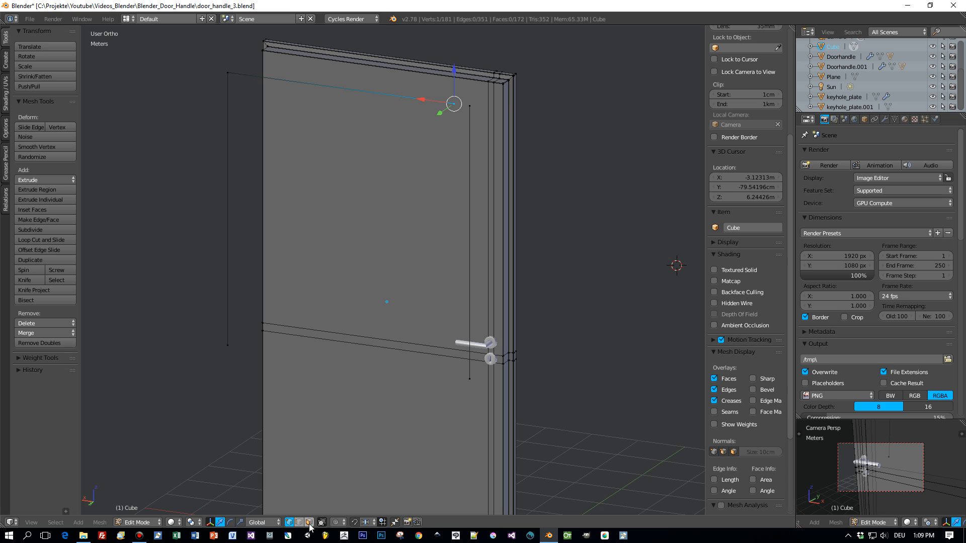
pyautogui.click(367, 526)
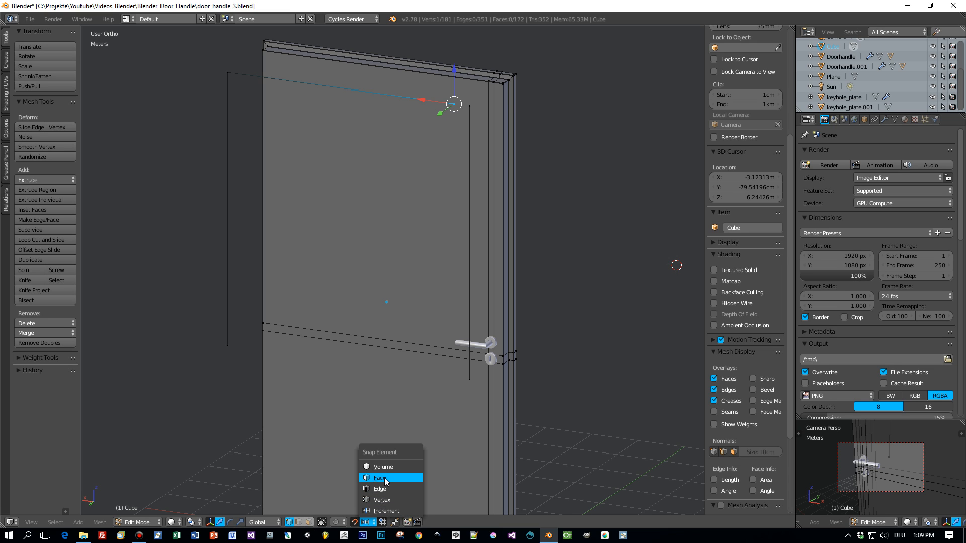
pyautogui.click(385, 500)
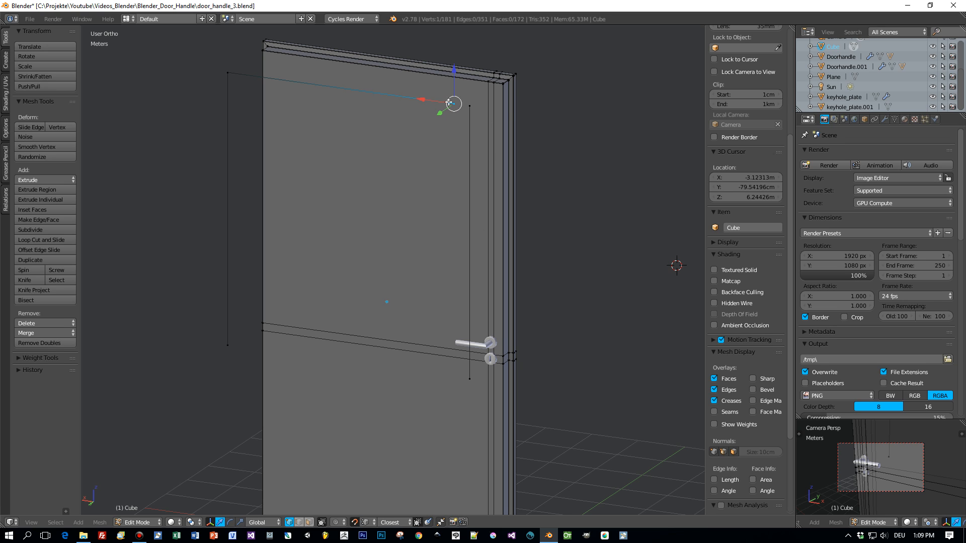
# - Snap that end vertex along X onto the upper end of the handle-side vertical edge and remove doubles there
pyautogui.moveTo(427, 99); pyautogui.dragTo(467, 106)
pyautogui.press('a')
pyautogui.press('a')
pyautogui.press('a')
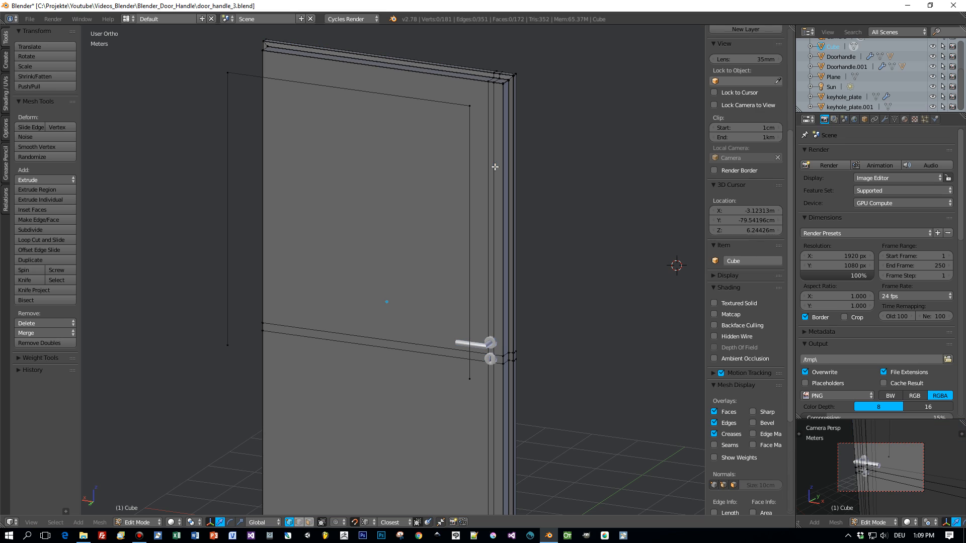
pyautogui.rightClick(468, 106)
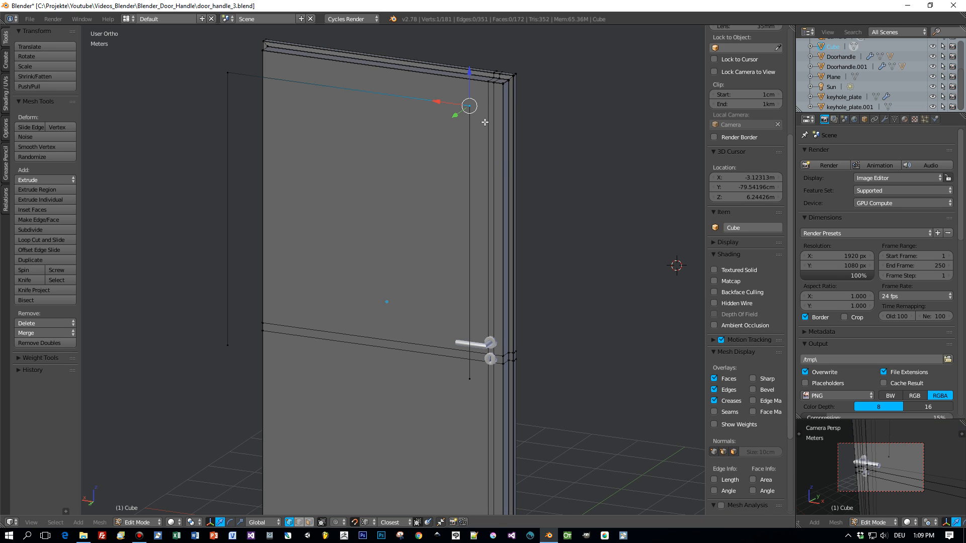
pyautogui.click(53, 344)
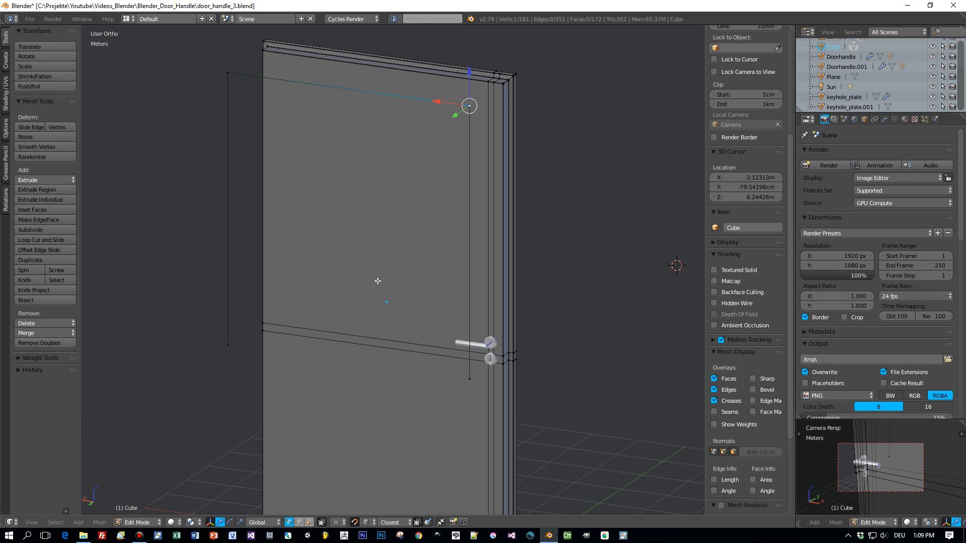
# - Lower the bottom vertex of the handle-side copied edge about 4.28 m along Z, snapping it to the door's bottom
pyautogui.scroll(-2, 433, 177)
pyautogui.rightClick(447, 347)
pyautogui.press('ctrl+KP_1')
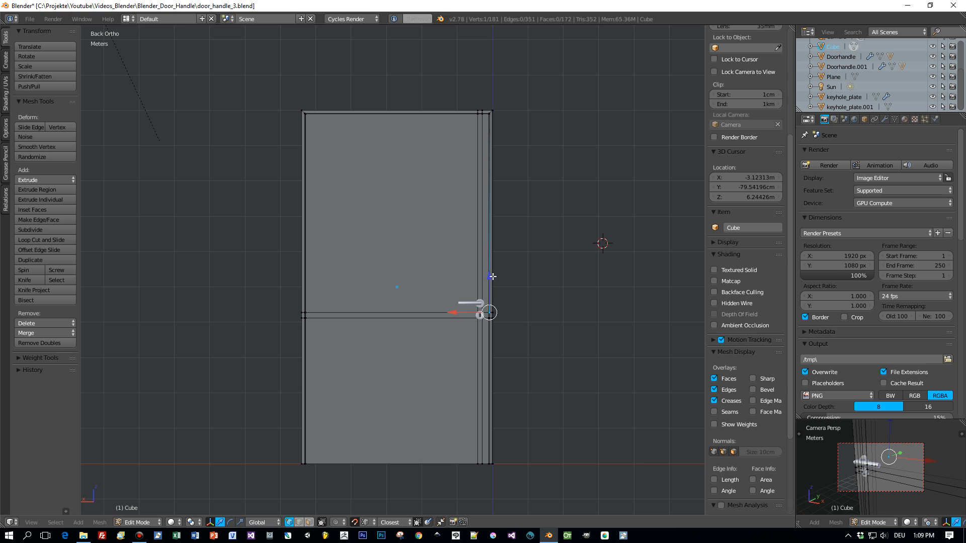
pyautogui.press('g')
pyautogui.press('z')
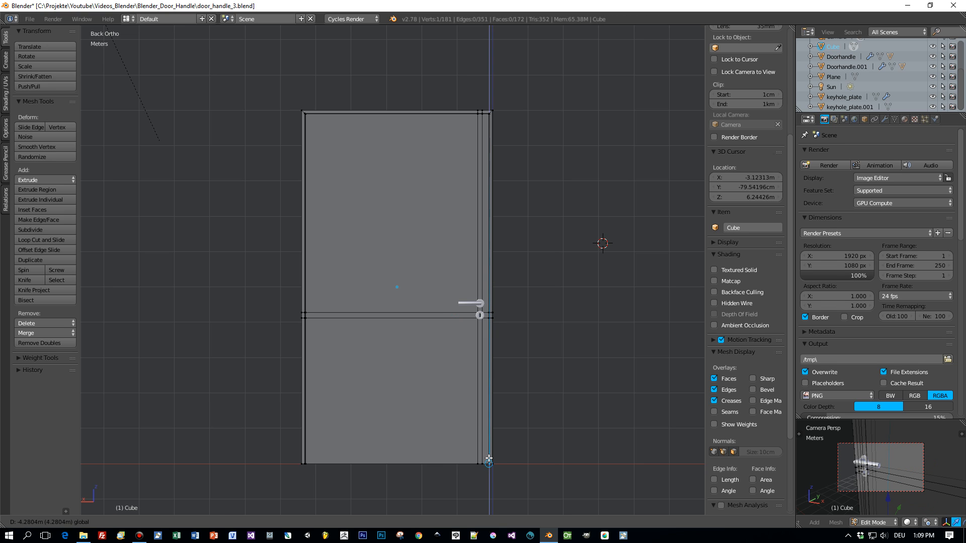
pyautogui.click(489, 459)
# - Lower the bottom vertex of the copied vertical edge opposite the handle along Z to the door's bottom
pyautogui.moveTo(365, 346); pyautogui.dragTo(309, 346, button='middle')
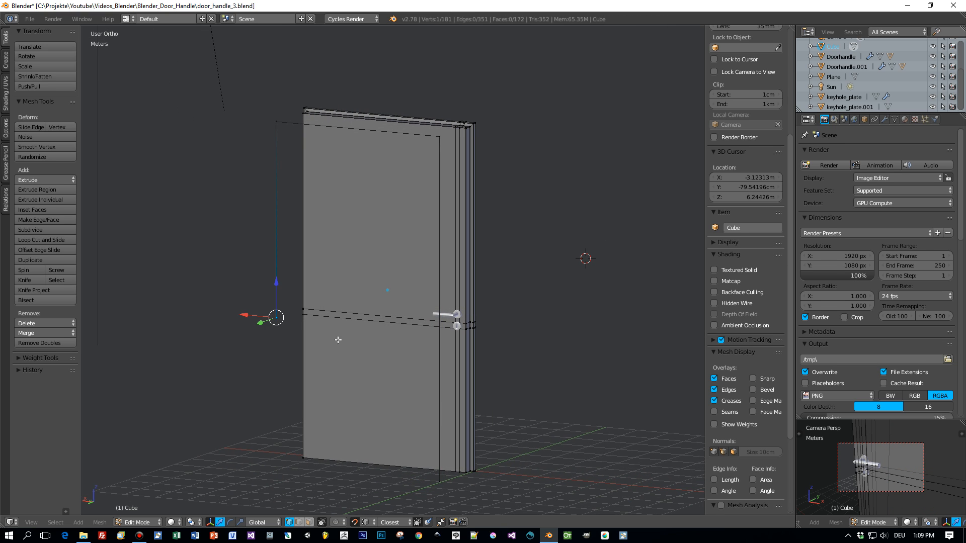
pyautogui.press('ctrl+KP_1')
pyautogui.moveTo(306, 281); pyautogui.dragTo(305, 459)
pyautogui.click(306, 459)
pyautogui.scroll(-2, 335, 442)
# - Box-select the entire copied edge outline in the side view and separate it into its own object
pyautogui.moveTo(443, 379); pyautogui.dragTo(346, 392, button='middle')
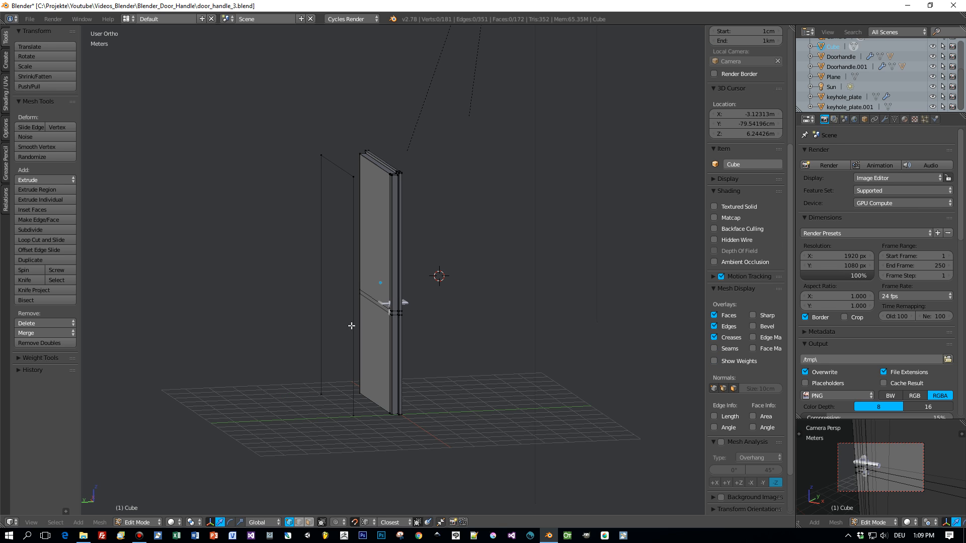
pyautogui.press('ctrl+KP_3')
pyautogui.press('b')
pyautogui.moveTo(297, 133); pyautogui.dragTo(358, 429)
pyautogui.moveTo(358, 428); pyautogui.dragTo(413, 408, button='middle')
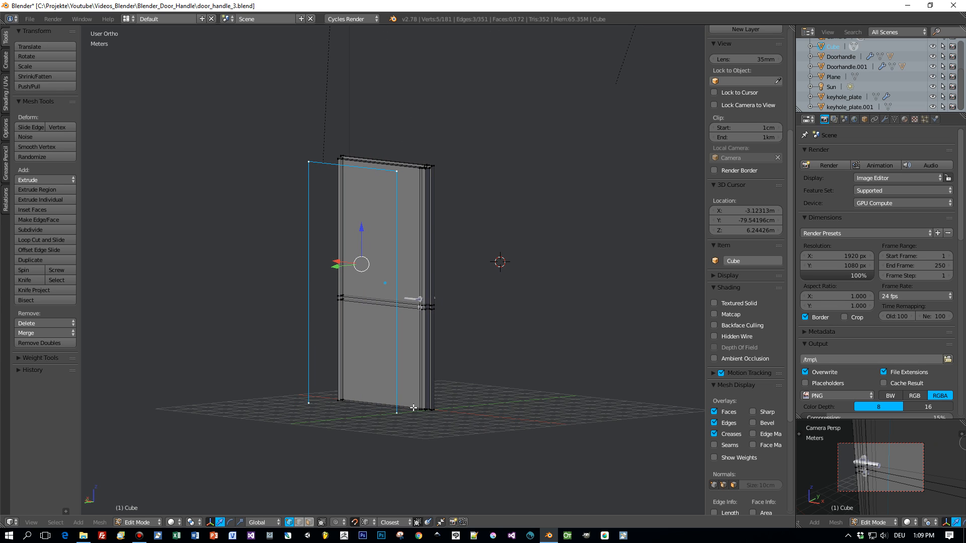
pyautogui.press('p')
pyautogui.click(413, 407)
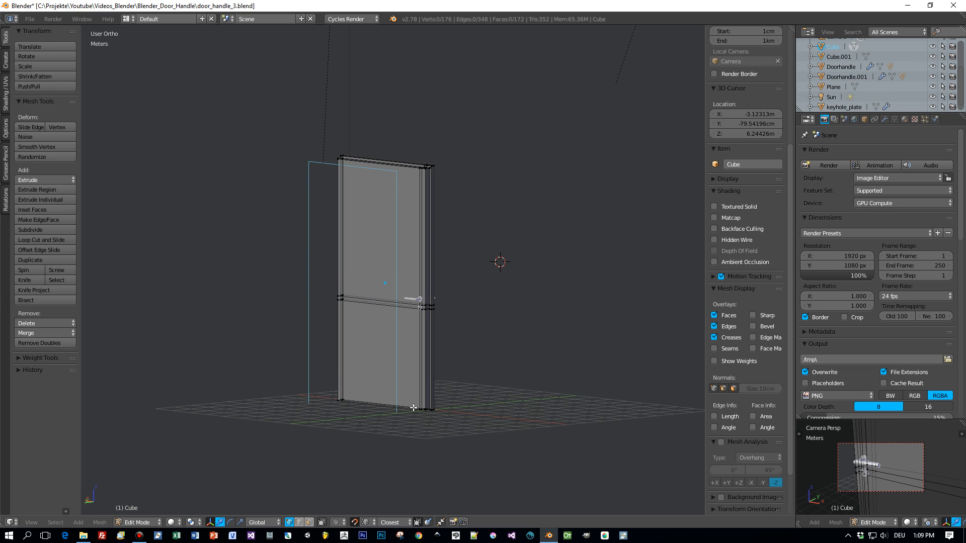
# - Rename the object Cube as Doorframe
pyautogui.doubleClick(833, 46)
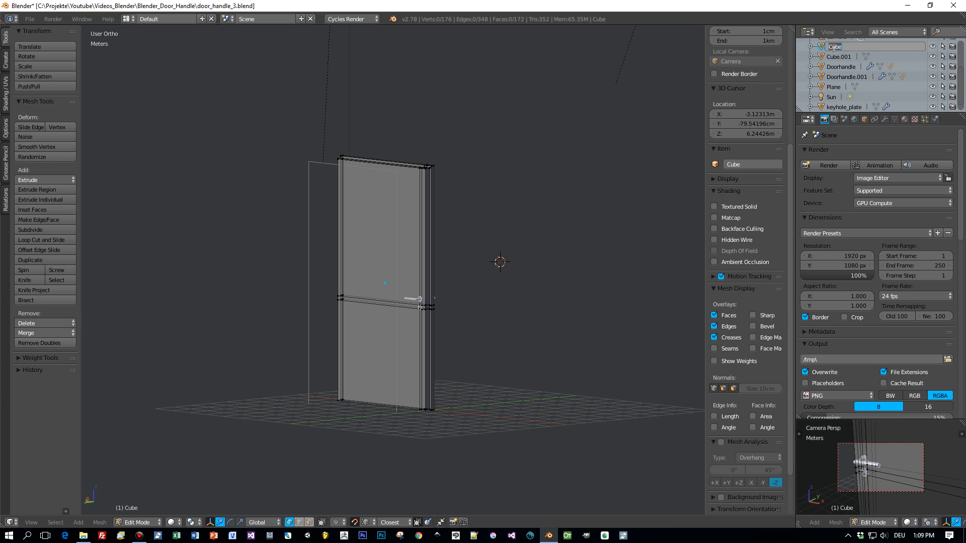
pyautogui.write('Doorframe')
pyautogui.press('Return')
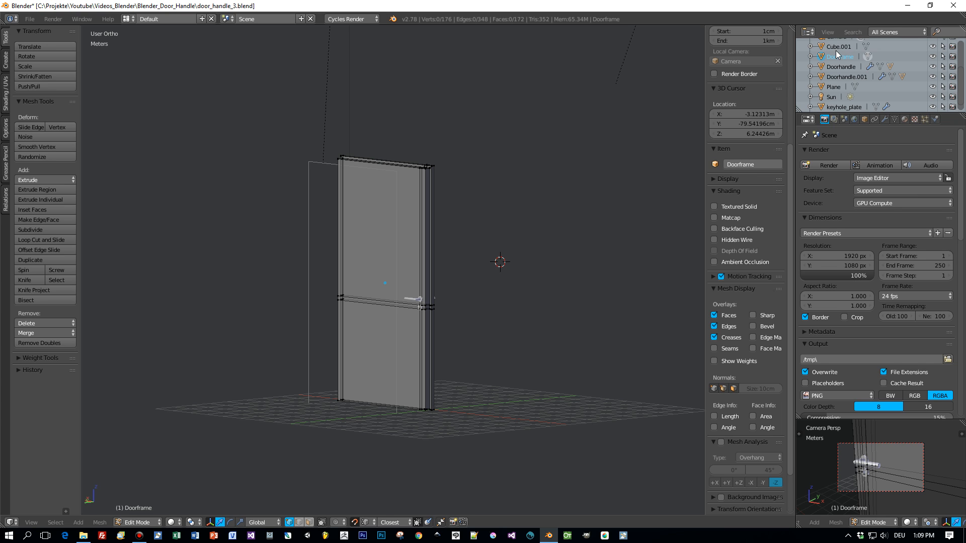
# - Select the separated edge outline as an object and set its origin to its geometry
pyautogui.moveTo(624, 254); pyautogui.dragTo(544, 248, button='middle')
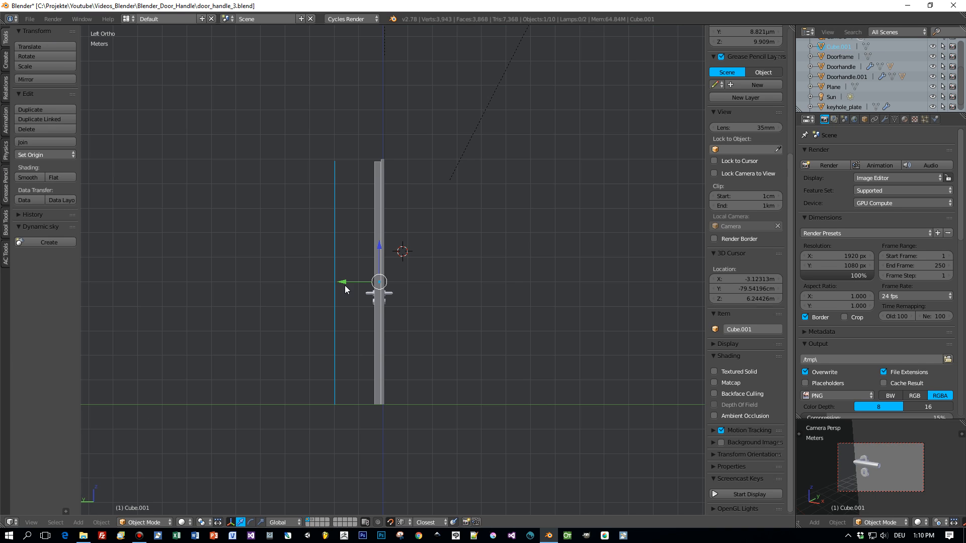
pyautogui.hotkey('ctrl', 'alt', 'shift', 'c')
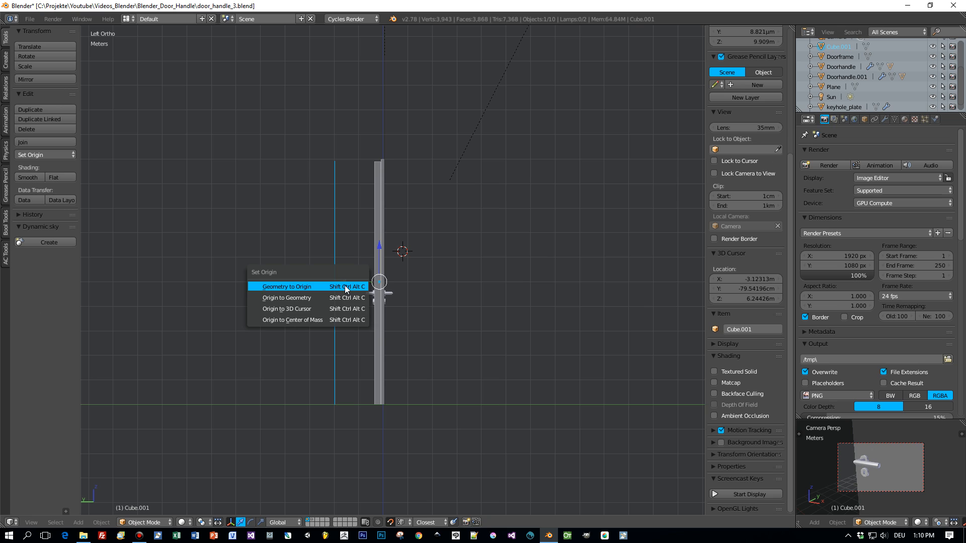
pyautogui.press('Return')
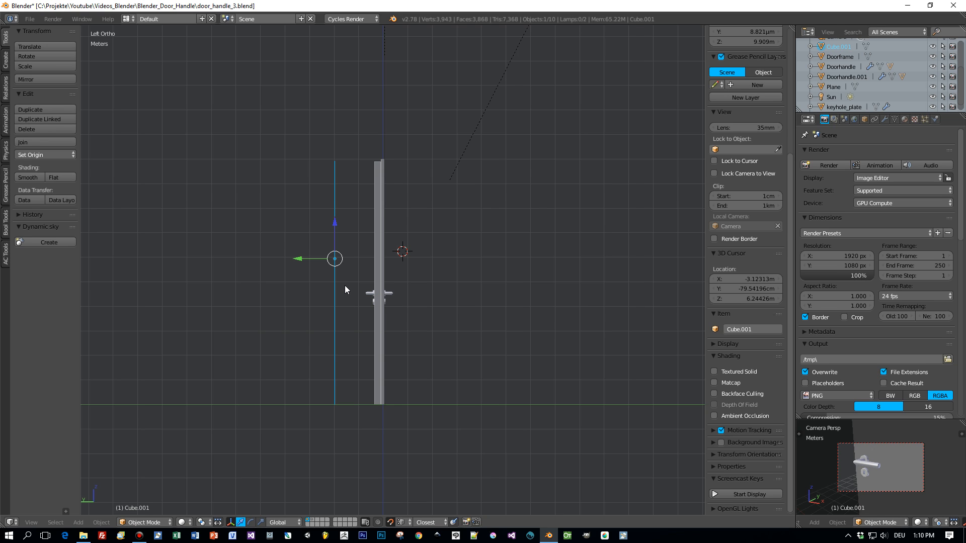
# - Move the separated edge outline along Y back onto the door's rebate
pyautogui.scroll(2, 333, 252)
pyautogui.moveTo(272, 253); pyautogui.dragTo(338, 259)
pyautogui.moveTo(337, 259); pyautogui.dragTo(400, 279, button='middle')
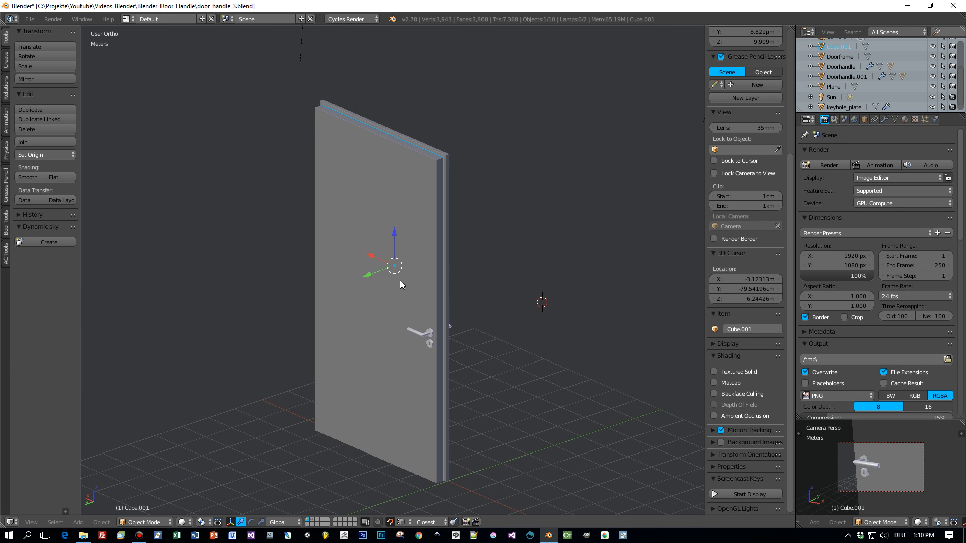
pyautogui.scroll(2, 442, 246)
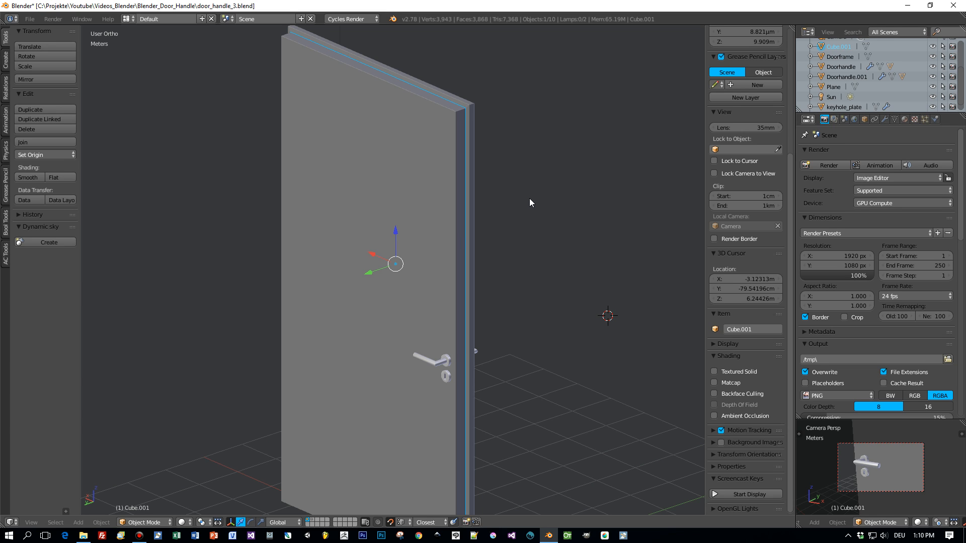
pyautogui.moveTo(519, 206); pyautogui.dragTo(462, 180, button='middle')
# - Edit the separated outline in the side view and extrude its edges along Y to give it depth
pyautogui.press('ctrl+KP_3')
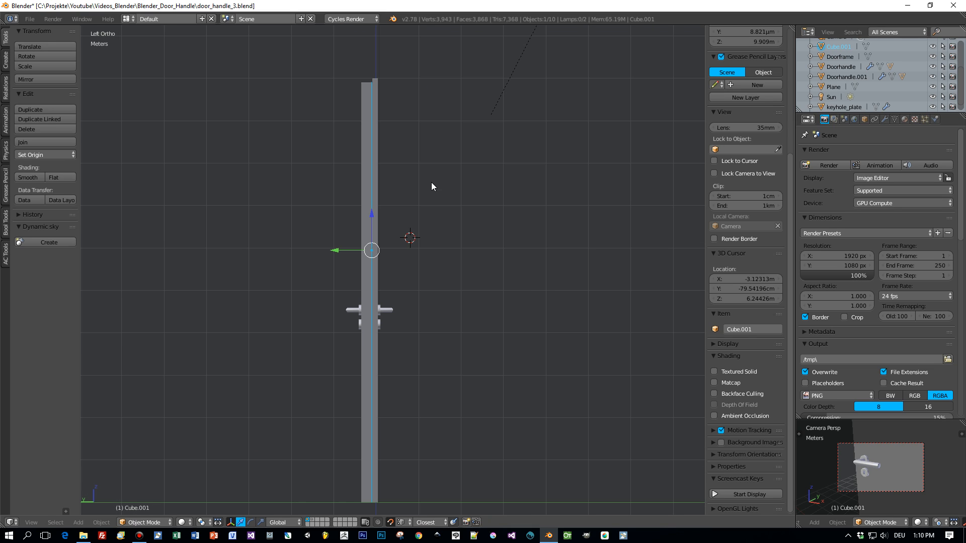
pyautogui.press('Tab')
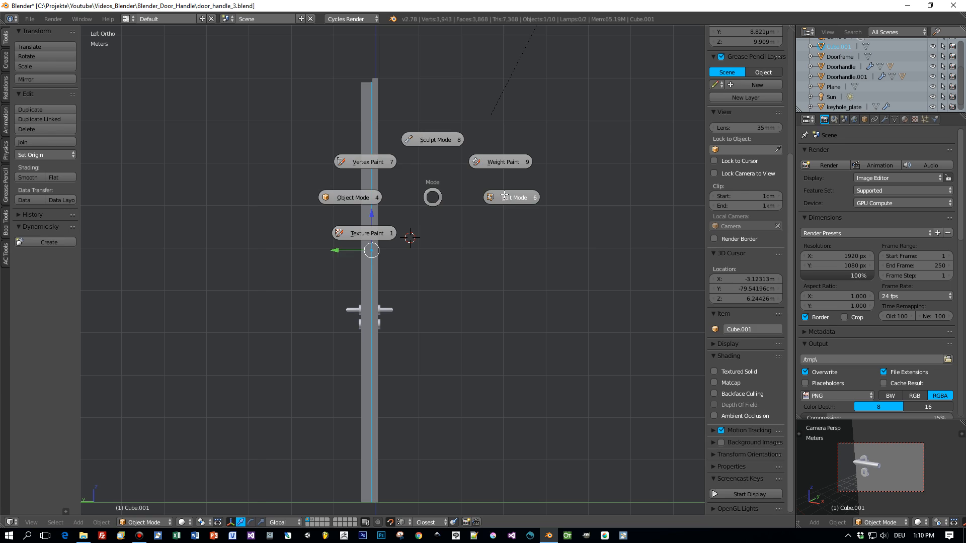
pyautogui.click(437, 198)
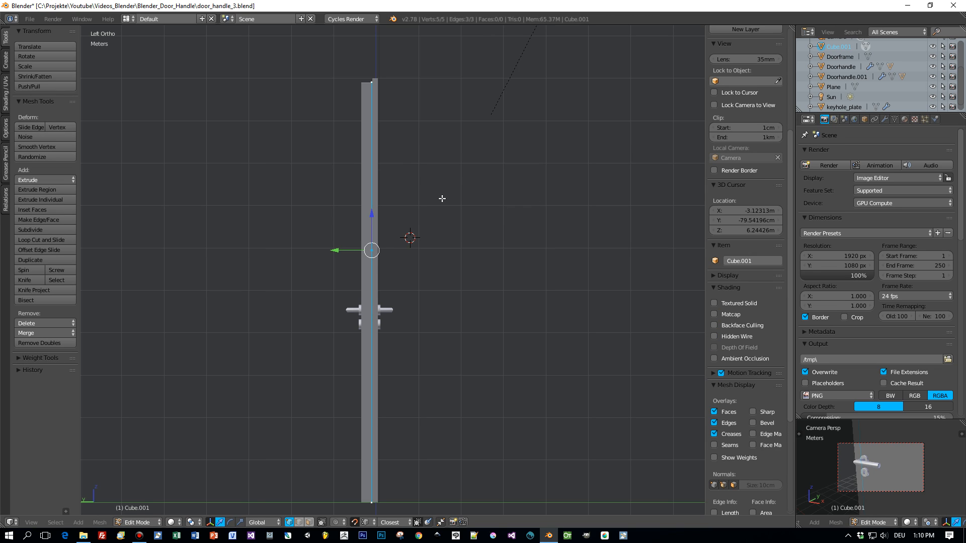
pyautogui.press('e')
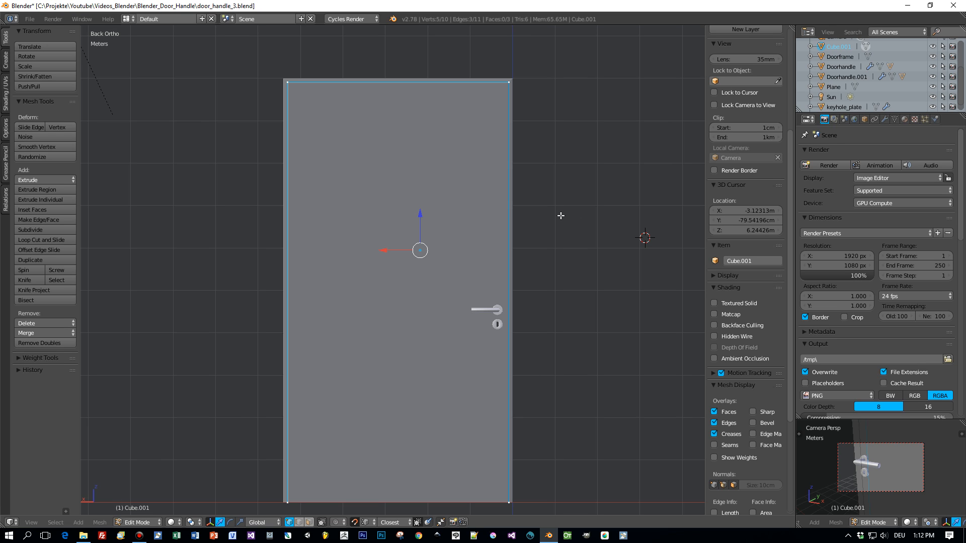
# - Extrude the outline again in place and scale the new edges inward to about 0.97
pyautogui.press('e')
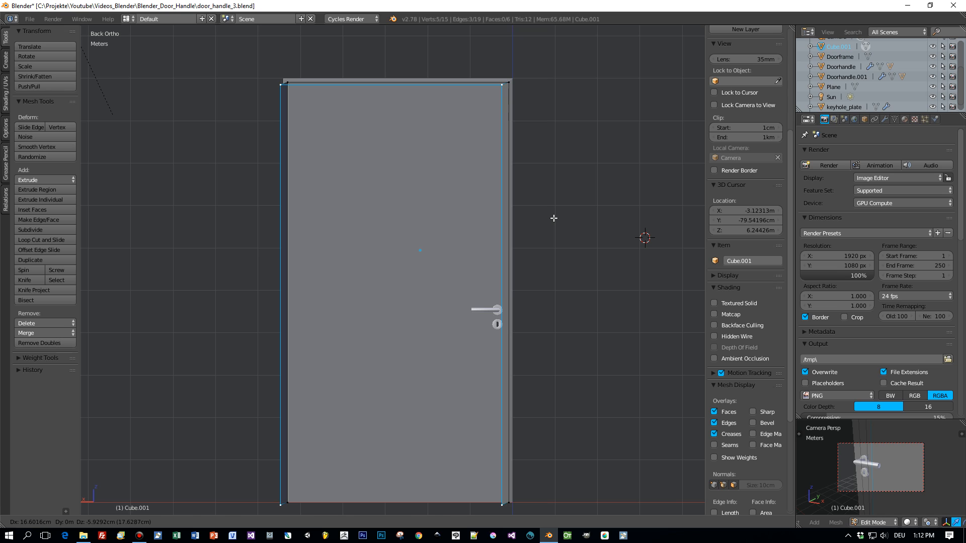
pyautogui.press('Escape')
pyautogui.press('s')
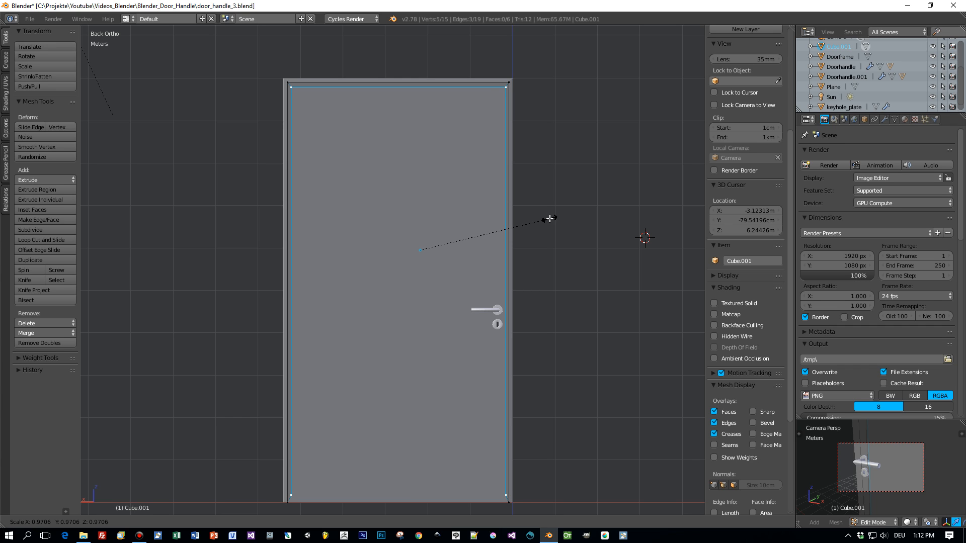
pyautogui.click(549, 218)
# - Move the inner outline's bottom vertex opposite the handle along Z, snapping it level with the door's bottom
pyautogui.moveTo(550, 253)
pyautogui.mouseDown(button='middle')
pyautogui.moveTo(537, 274)
pyautogui.moveTo(493, 276)
pyautogui.moveTo(557, 265)
pyautogui.mouseUp(button='middle')
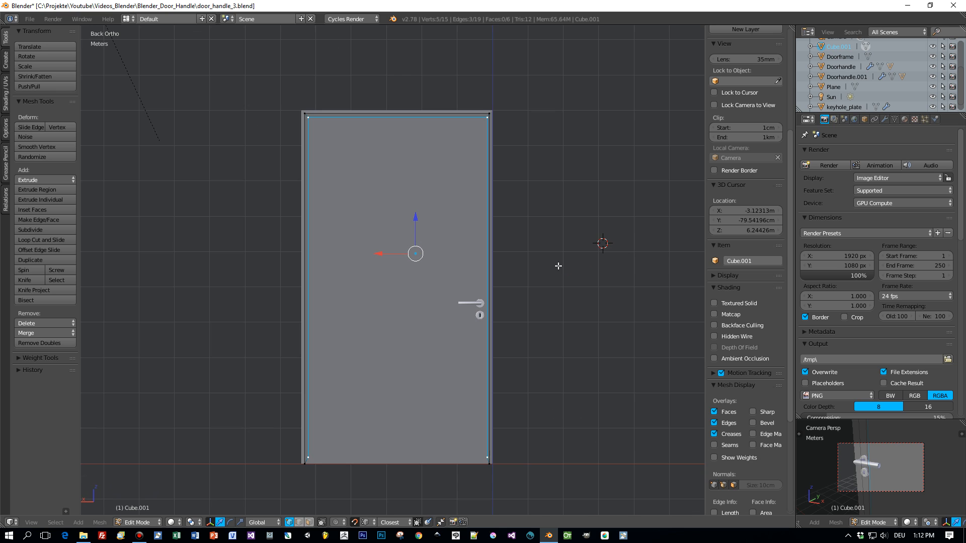
pyautogui.scroll(2, 564, 231)
pyautogui.scroll(-2, 571, 179)
pyautogui.rightClick(308, 458)
pyautogui.press('g')
pyautogui.press('z')
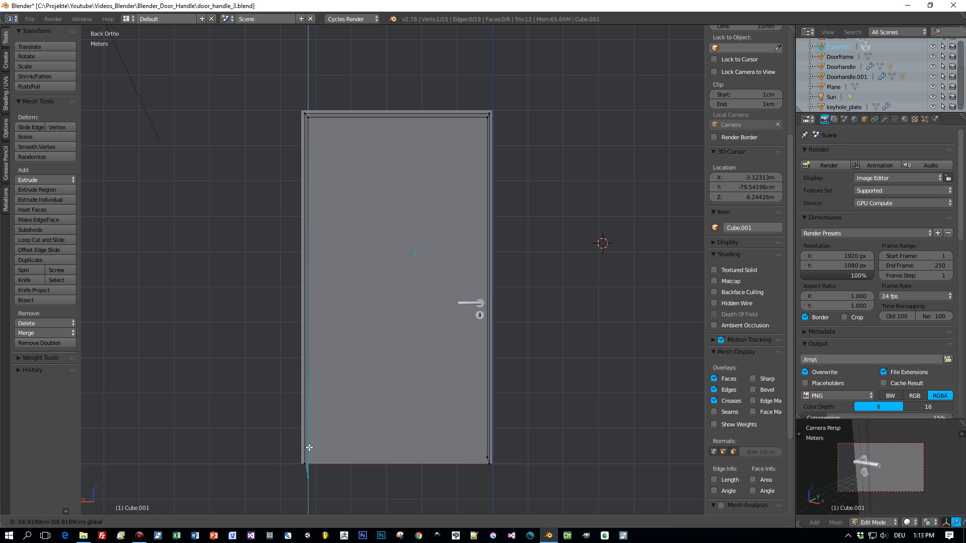
pyautogui.click(305, 464)
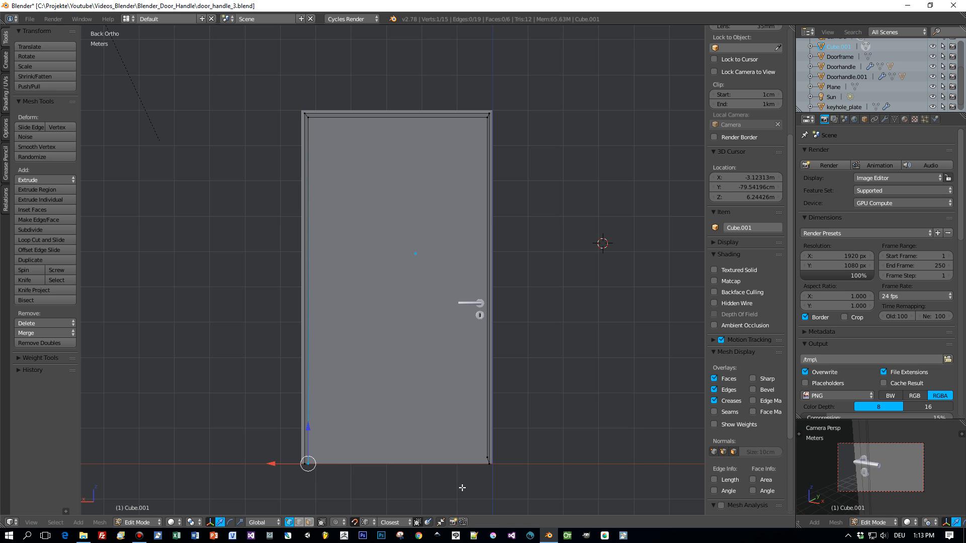
# - Move the inner outline's handle-side bottom vertex along Z to the door's bottom and remove doubles from the whole mesh
pyautogui.rightClick(486, 458)
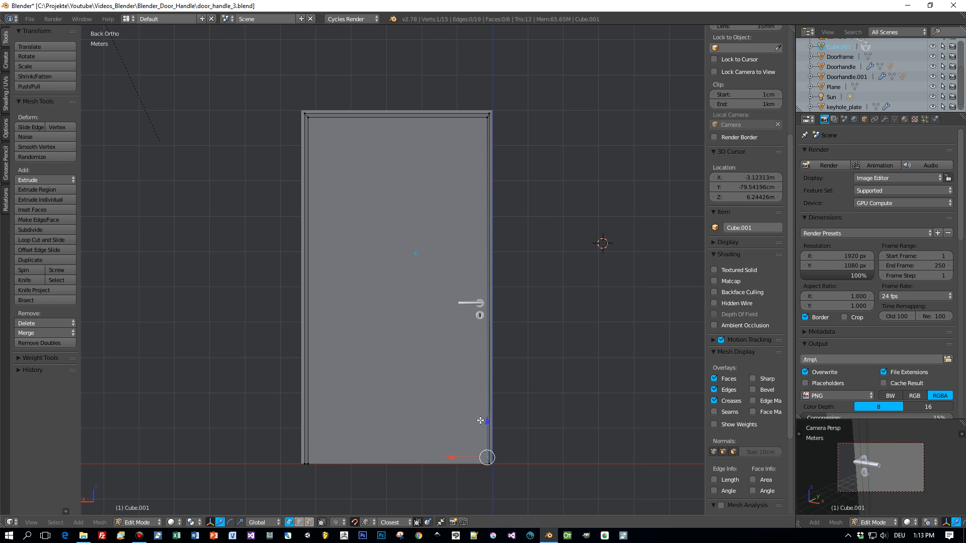
pyautogui.press('g')
pyautogui.press('z')
pyautogui.rightClick(491, 449)
pyautogui.press('a')
pyautogui.scroll(-1, 325, 145)
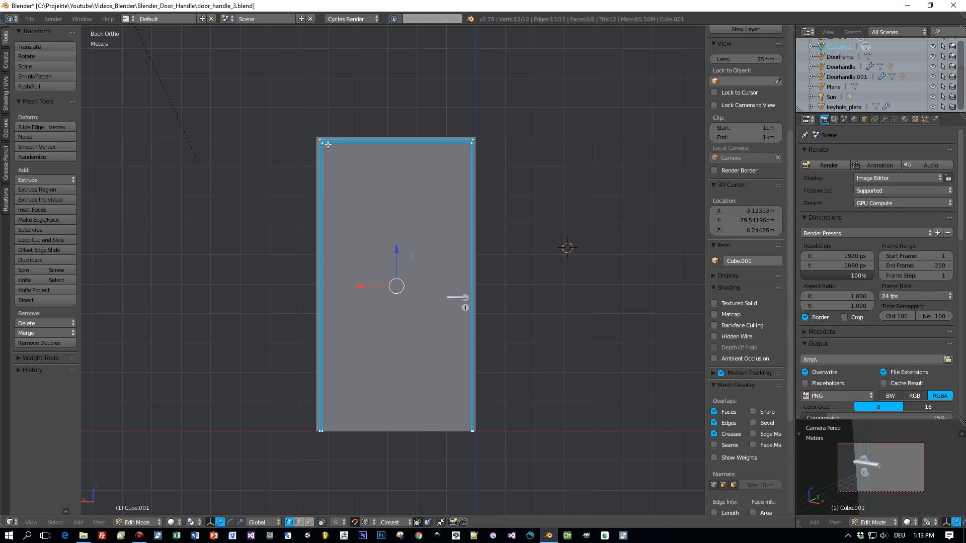
# - Scale the inner outline's two top and two bottom vertices along X to about 0.98 in the back view
pyautogui.rightClick(323, 143)
pyautogui.keyDown('shift'); pyautogui.rightClick(473, 144); pyautogui.keyUp('shift')
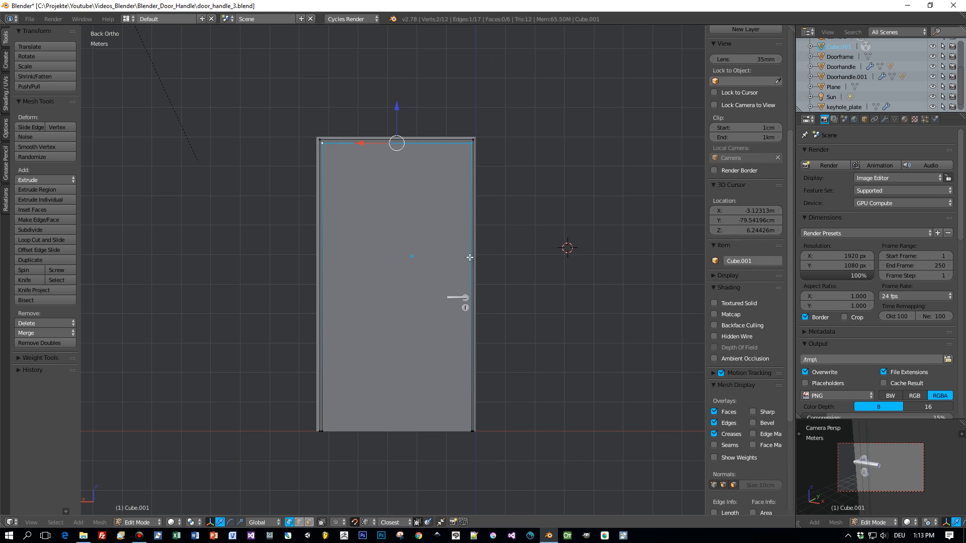
pyautogui.keyDown('shift'); pyautogui.rightClick(472, 431); pyautogui.keyUp('shift')
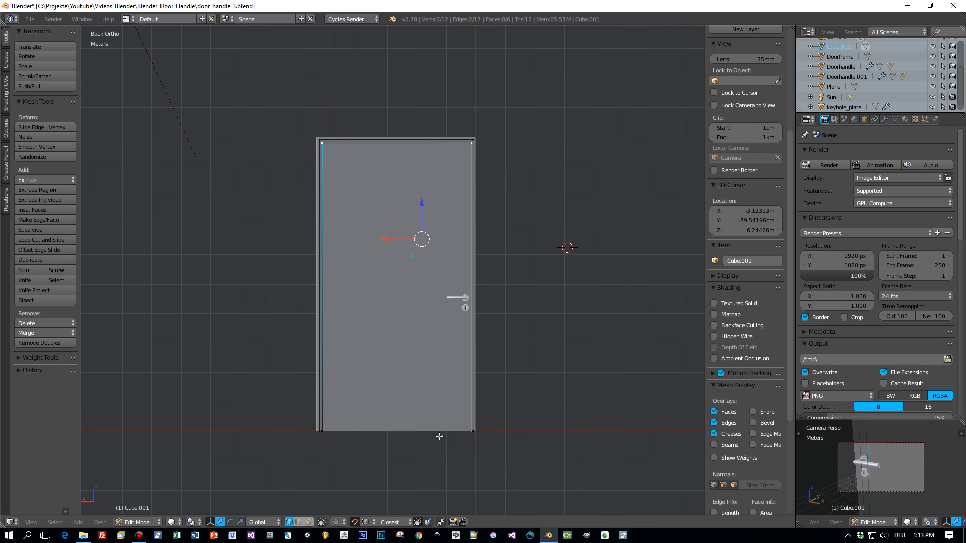
pyautogui.keyDown('shift'); pyautogui.rightClick(324, 431); pyautogui.keyUp('shift')
pyautogui.press('s')
pyautogui.press('x')
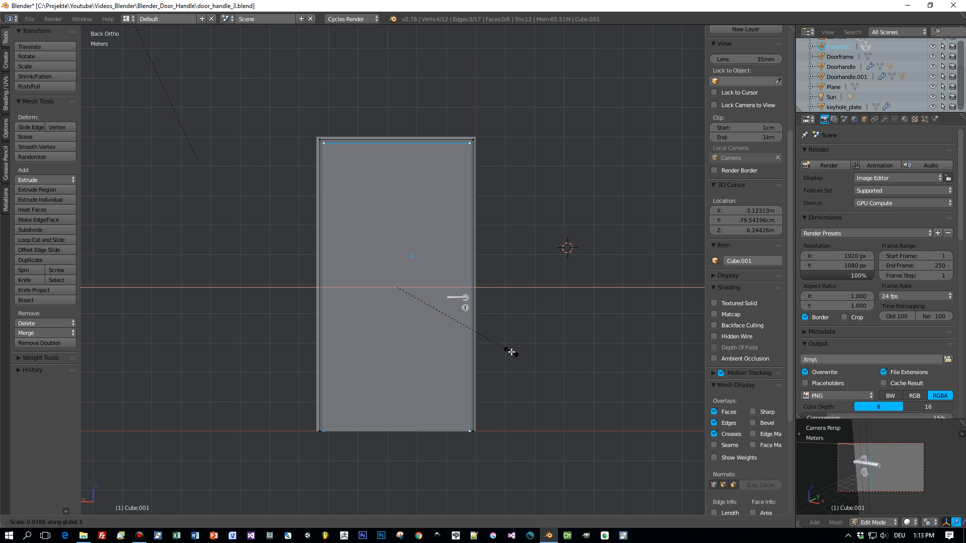
pyautogui.click(511, 352)
# - Extrude the inner outline about 41 cm along Y, away from the door, in the left view
pyautogui.press('ctrl+KP_3')
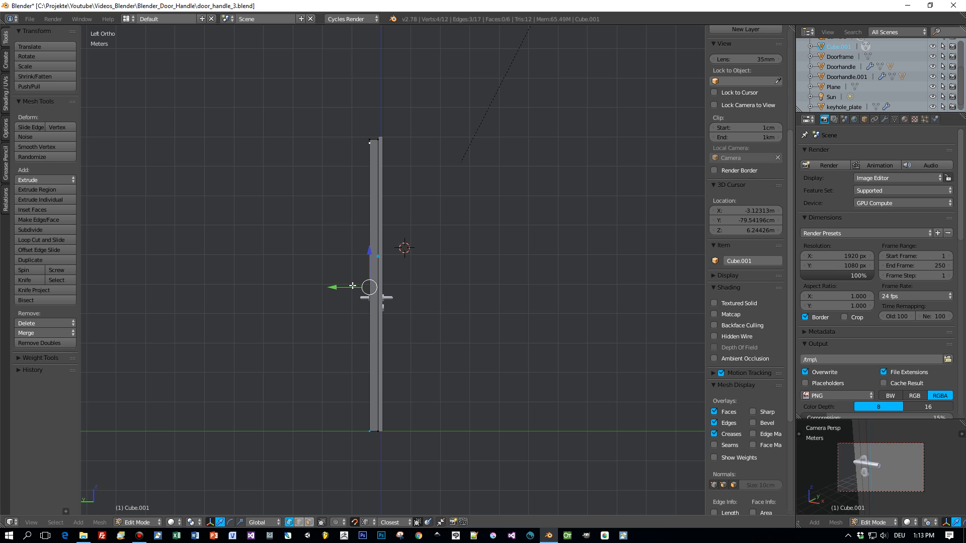
pyautogui.press('e')
pyautogui.press('y')
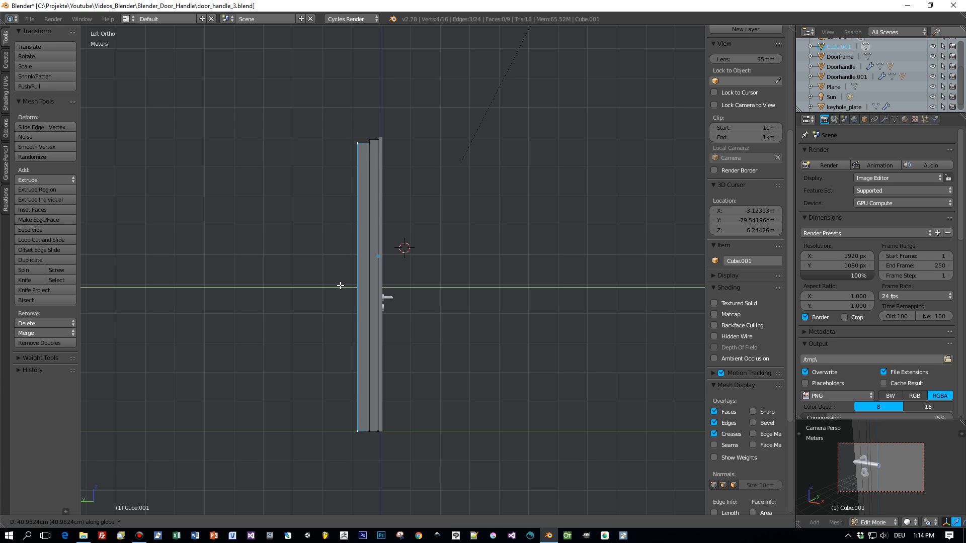
pyautogui.click(341, 286)
pyautogui.moveTo(341, 285); pyautogui.dragTo(302, 314, button='middle')
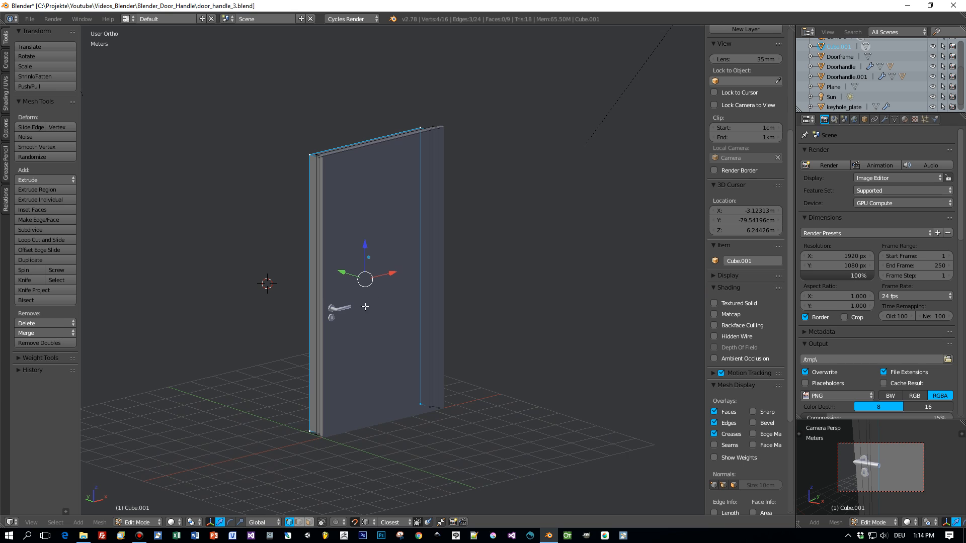
# - Finish editing the frame mesh and select the door object
pyautogui.press('Tab')
pyautogui.click(195, 311)
pyautogui.rightClick(358, 331)
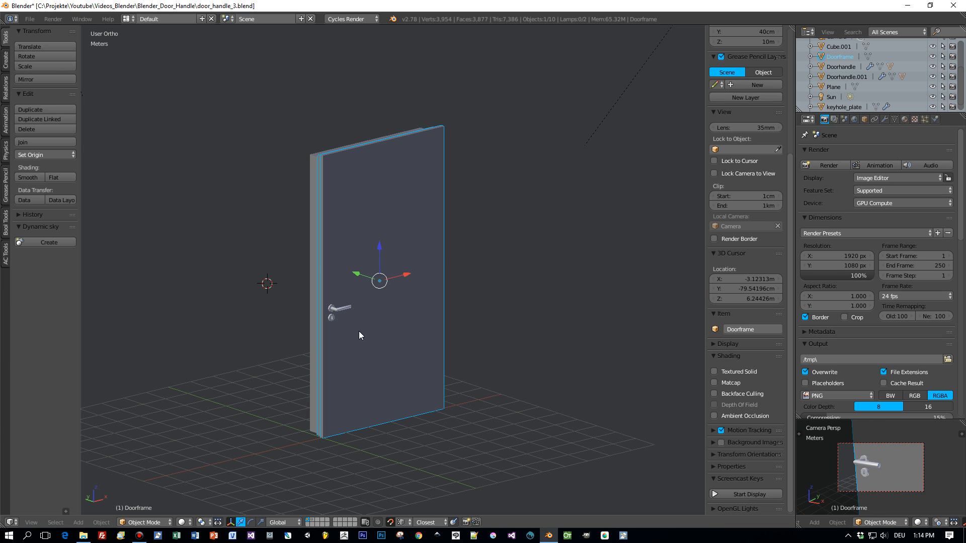
# - Try sliding the door along X out of its frame, and undo the move
pyautogui.press('g')
pyautogui.press('x')
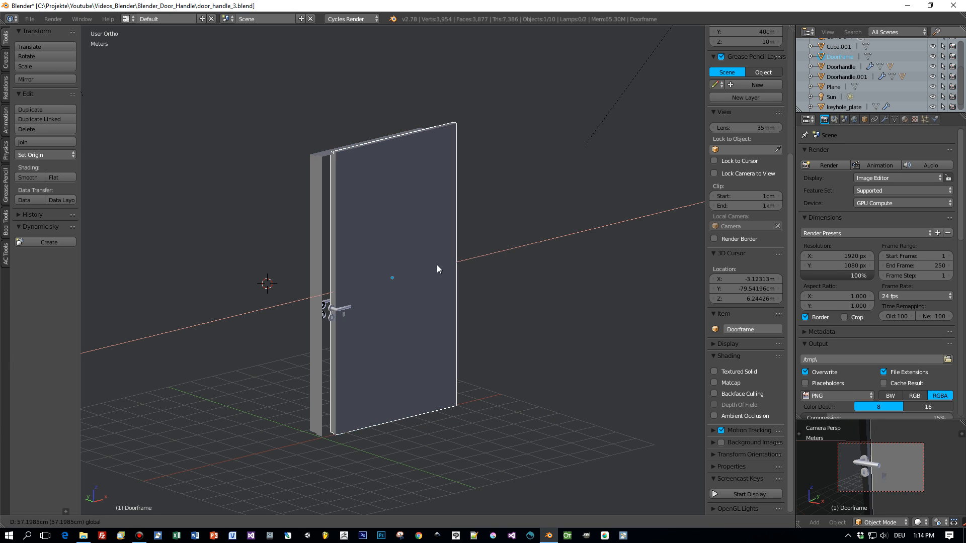
pyautogui.click(518, 255)
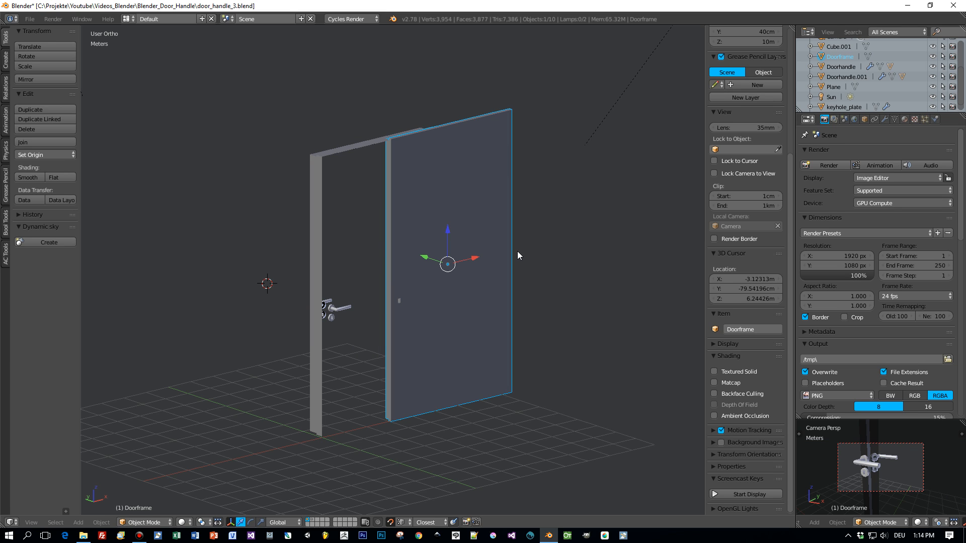
pyautogui.hotkey('ctrl', 'z')
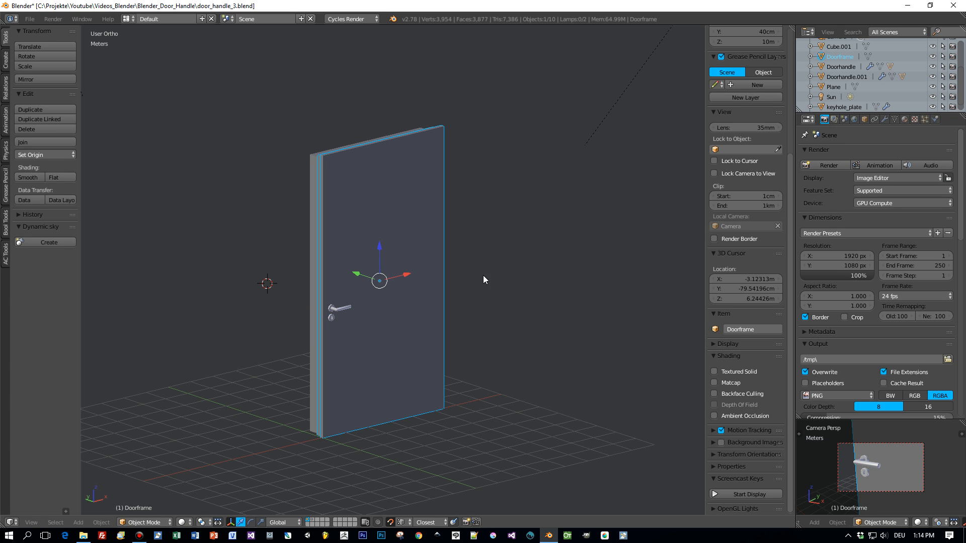
# - Place the 3D cursor on the door's hinge-side edge in the top view, at about X 5.39 m and Y 1.12 m
pyautogui.press('KP_1')
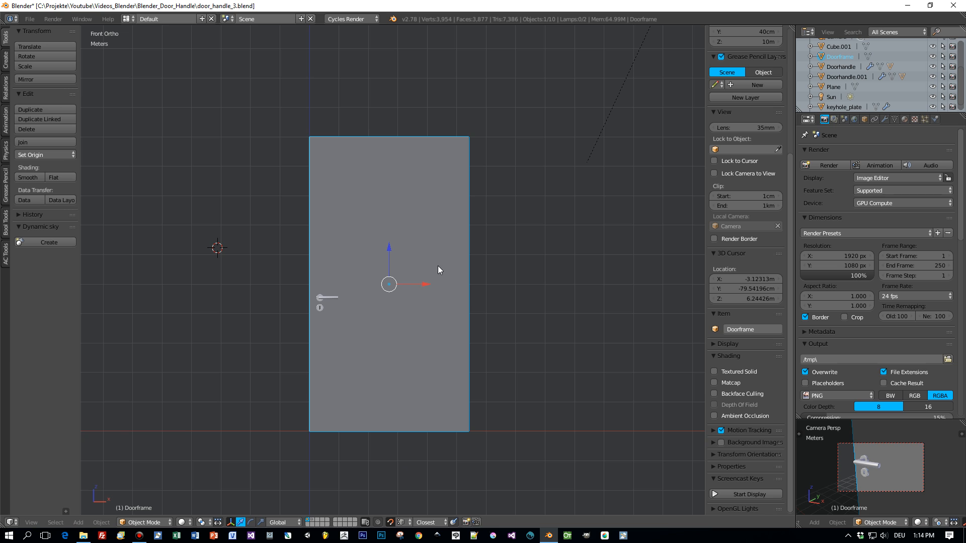
pyautogui.scroll(-2, 499, 247)
pyautogui.press('KP_7')
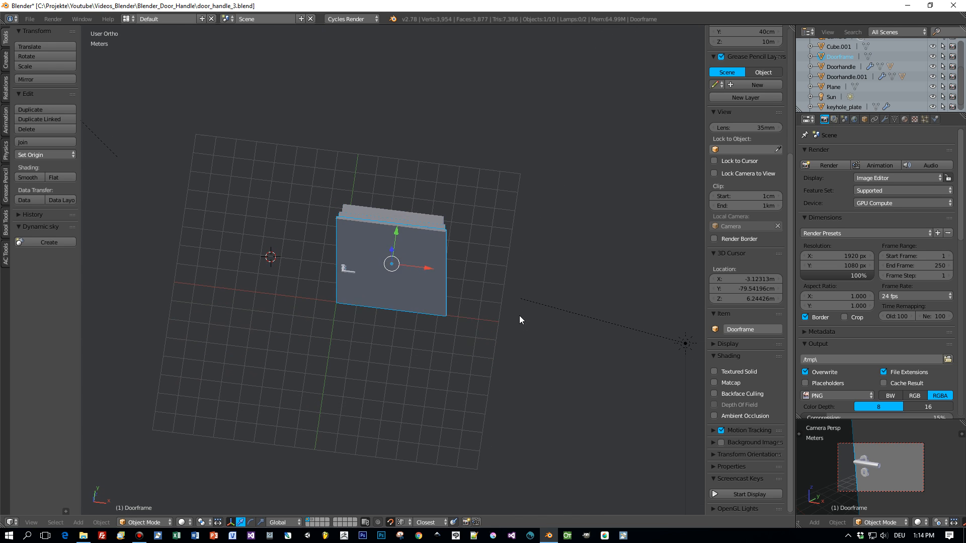
pyautogui.scroll(4, 526, 335)
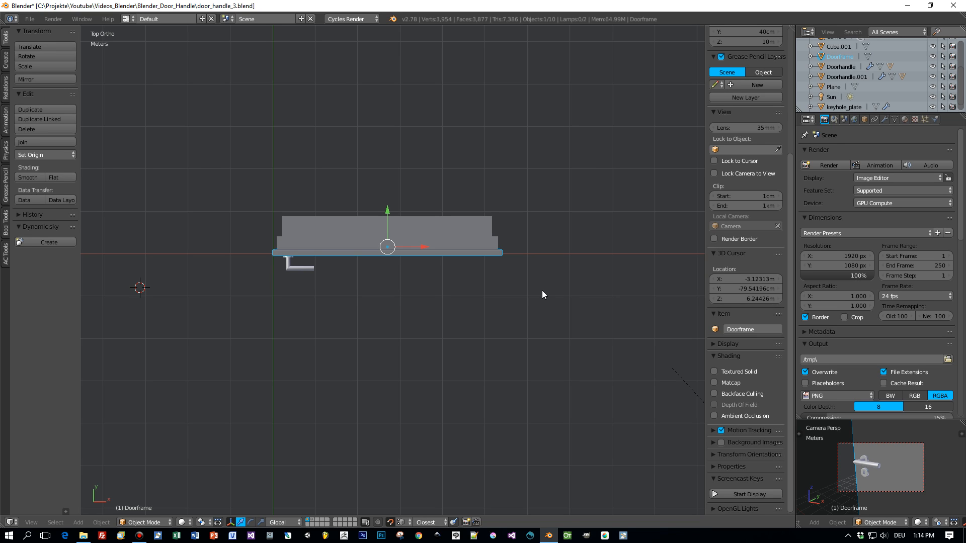
pyautogui.click(501, 253)
pyautogui.moveTo(533, 291); pyautogui.dragTo(535, 246, button='middle')
pyautogui.press('KP_7')
pyautogui.scroll(2, 535, 303)
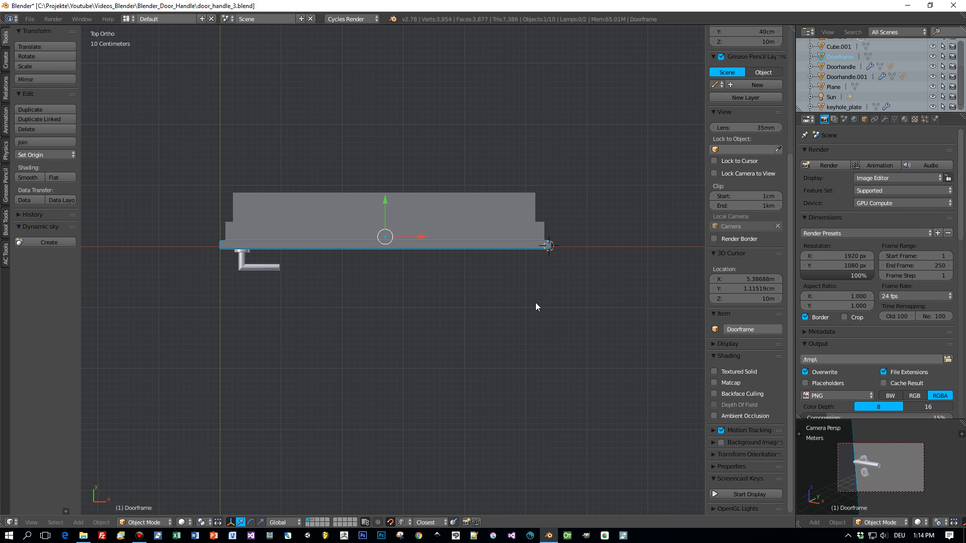
# - Set the door's origin to the 3D cursor at its hinge-side edge
pyautogui.hotkey('shift', 'ctrl', 'alt', 'c')
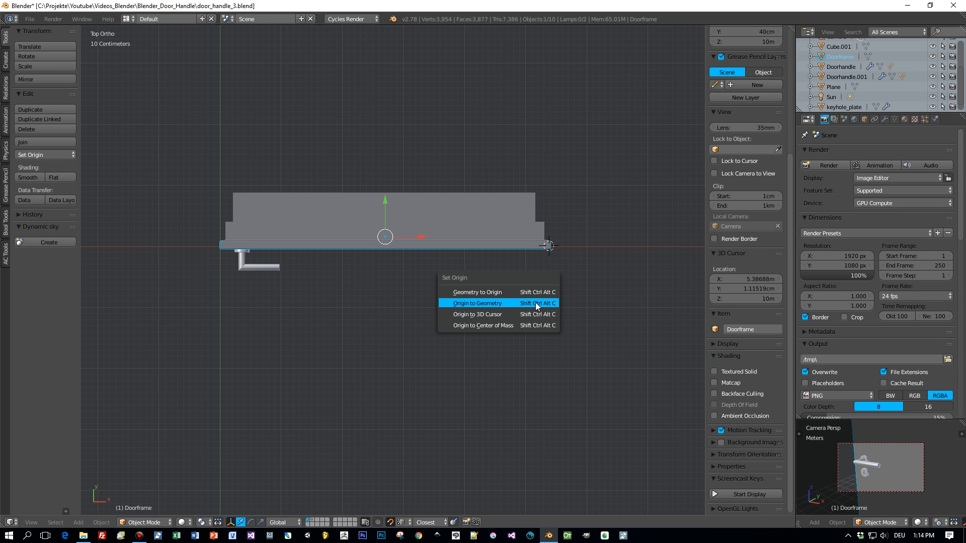
pyautogui.click(503, 313)
pyautogui.scroll(-3, 511, 316)
pyautogui.moveTo(518, 318); pyautogui.dragTo(523, 234, button='middle')
pyautogui.press('KP_1')
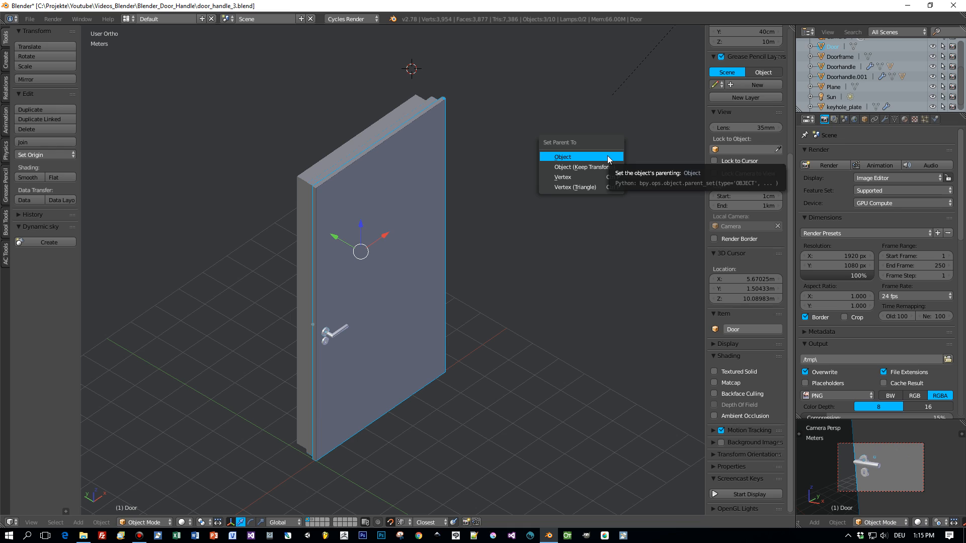
# - Parent both door handles to the door as Object and test its swing with a cancelled rotation about Z
pyautogui.click(608, 155)
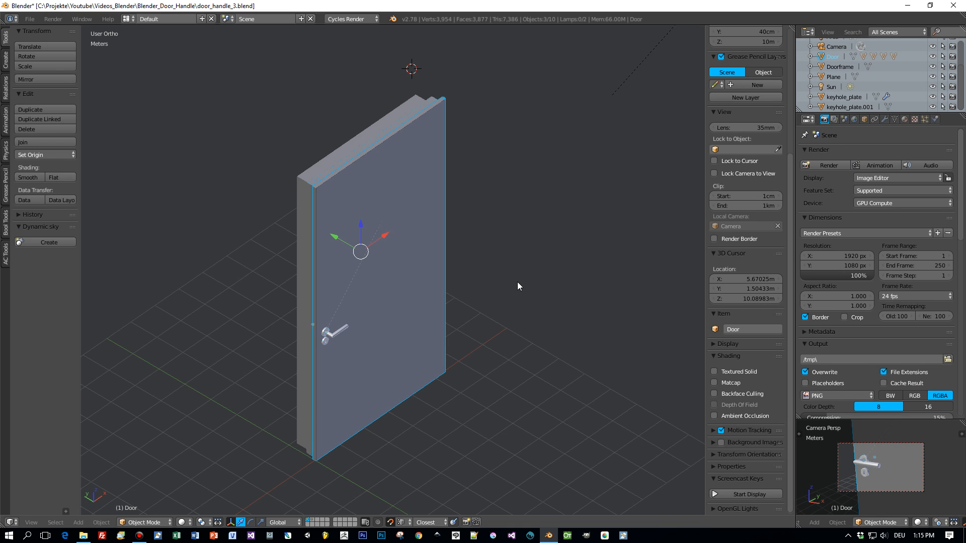
pyautogui.rightClick(423, 271)
pyautogui.rightClick(423, 272)
pyautogui.press('r')
pyautogui.press('z')
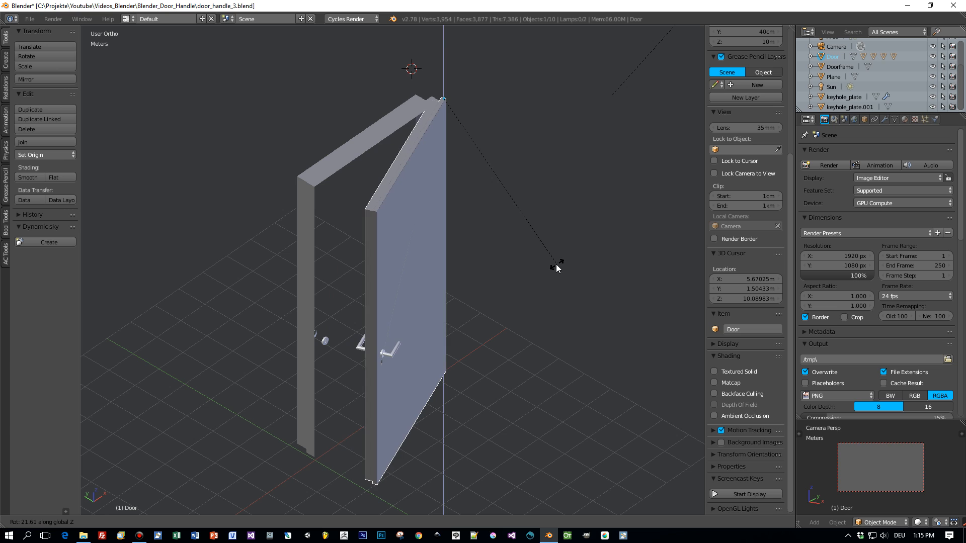
pyautogui.press('Escape')
# - Parent the keyhole plates to the door as well
pyautogui.scroll(1, 539, 271)
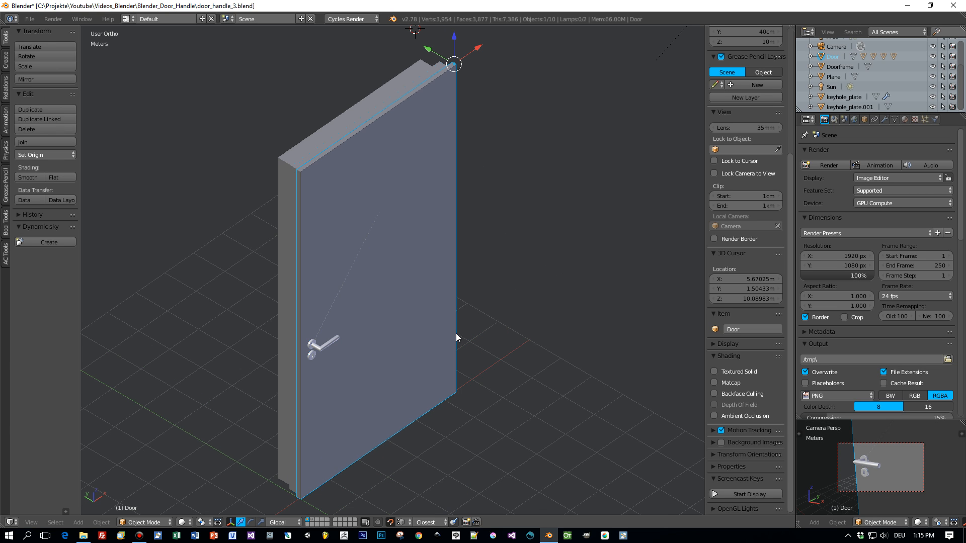
pyautogui.rightClick(313, 356)
pyautogui.moveTo(284, 376); pyautogui.dragTo(479, 345, button='middle')
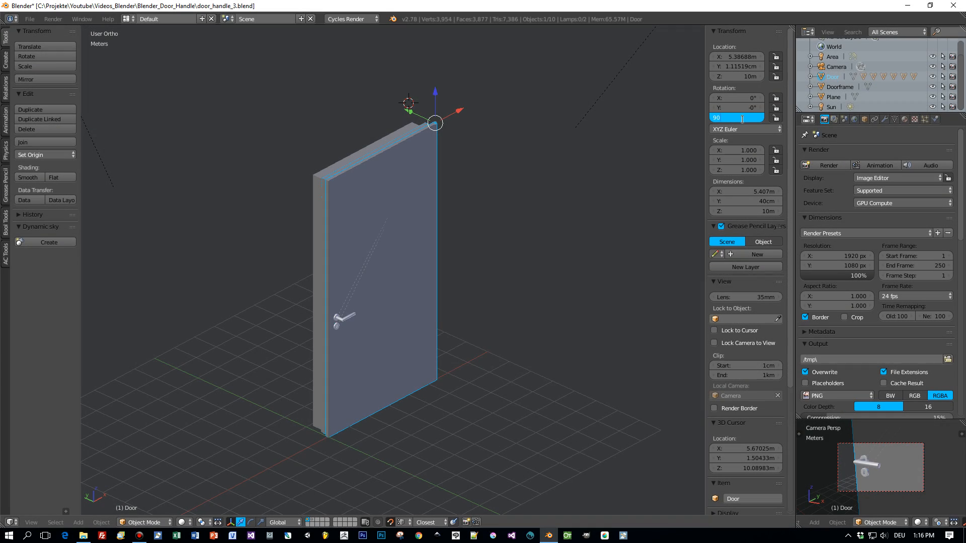
# - Swing the door open by setting its Z rotation to 90°
pyautogui.write('90')
pyautogui.press('Return')
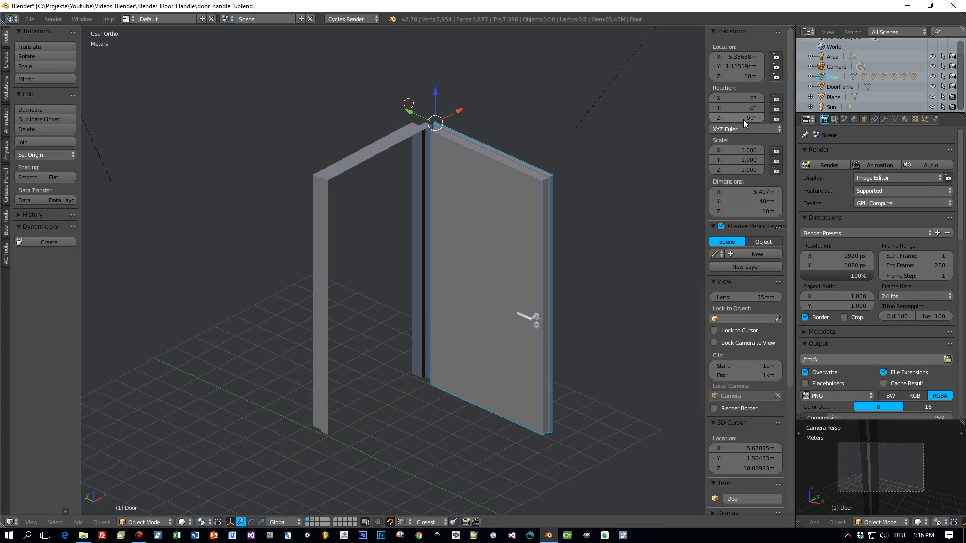
pyautogui.moveTo(533, 232); pyautogui.dragTo(432, 254, button='middle')
pyautogui.scroll(1, 423, 254)
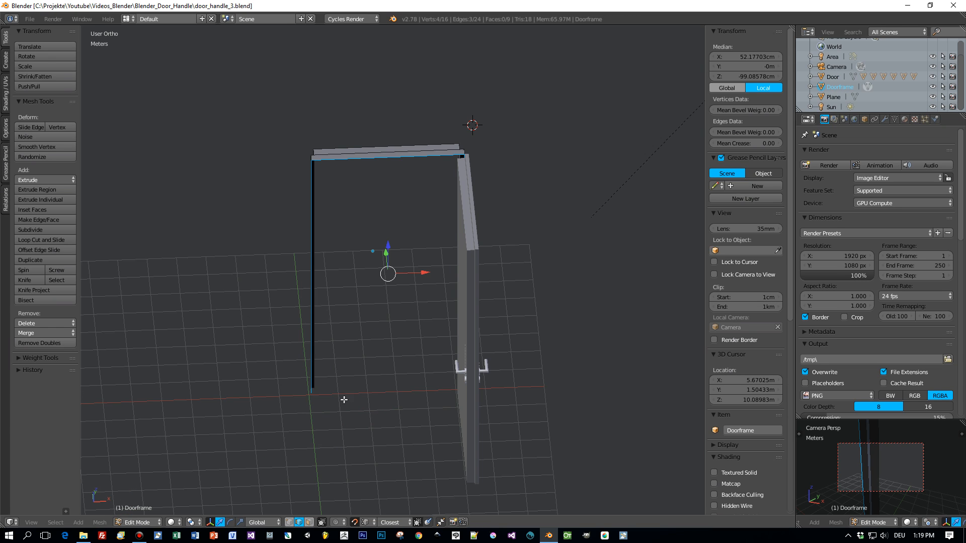
# - Extrude the door frame's front top edge about 43 cm upward along Z in the front view
pyautogui.press('Tab')
pyautogui.click(451, 357)
pyautogui.rightClick(385, 159)
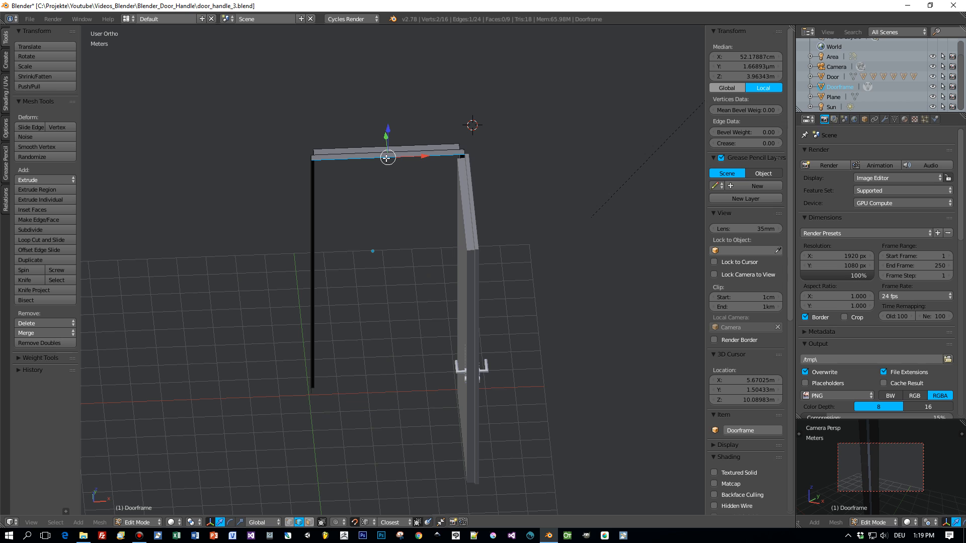
pyautogui.press('KP_1')
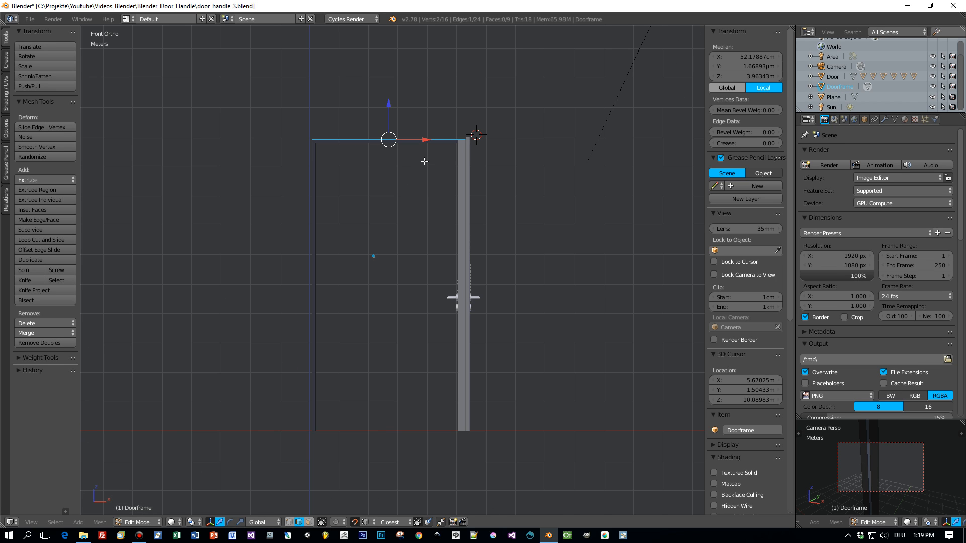
pyautogui.press('e')
pyautogui.press('z')
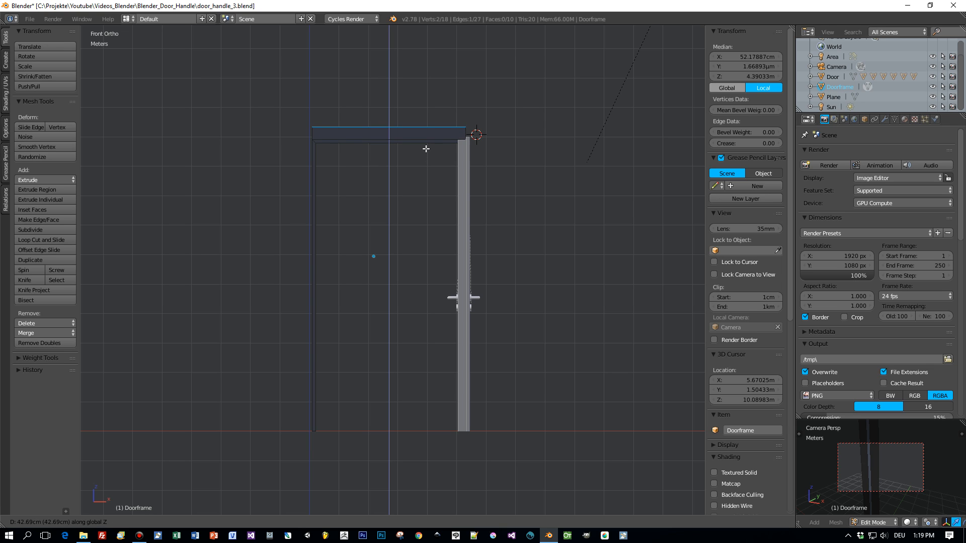
pyautogui.click(426, 149)
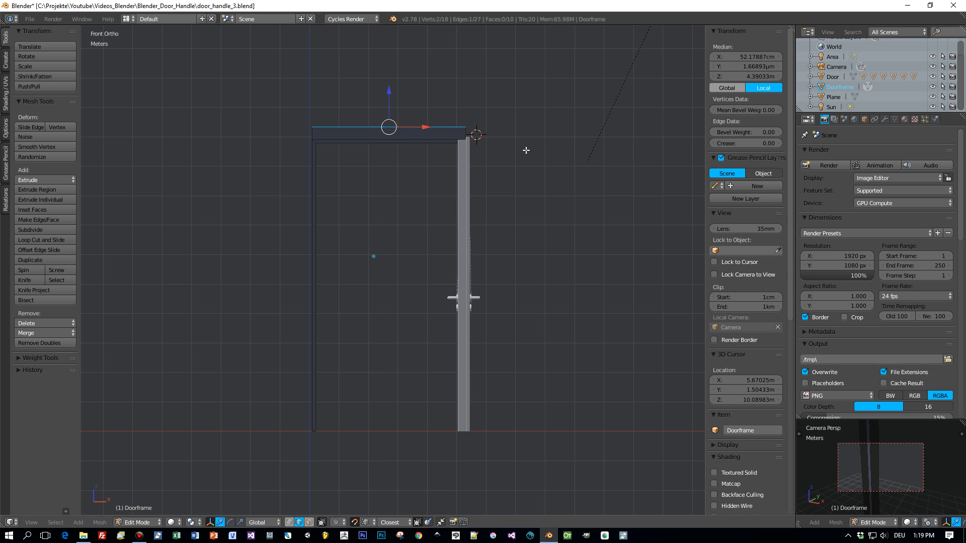
# - Scale the raised top edge of the frame along X to about 1.16 so its ends slant outward
pyautogui.press('s')
pyautogui.press('x')
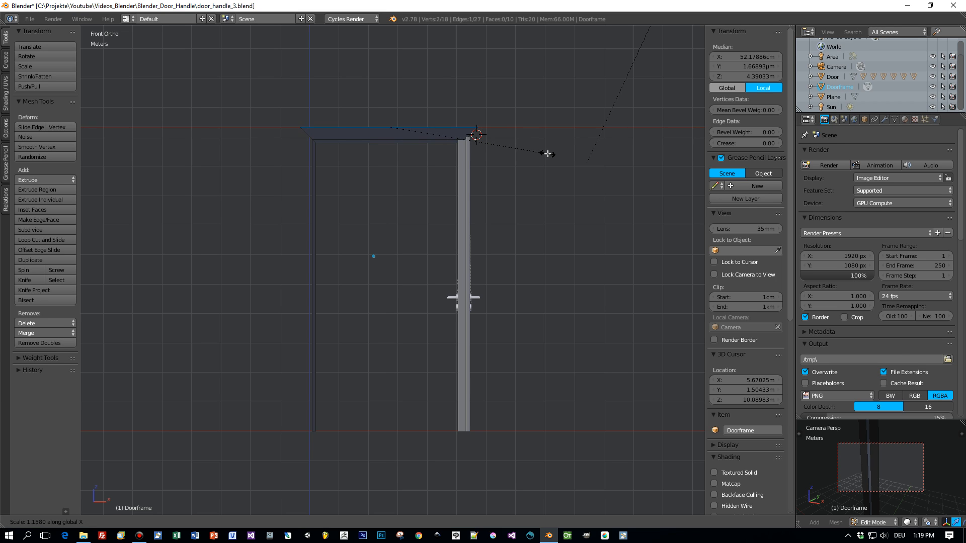
pyautogui.click(548, 154)
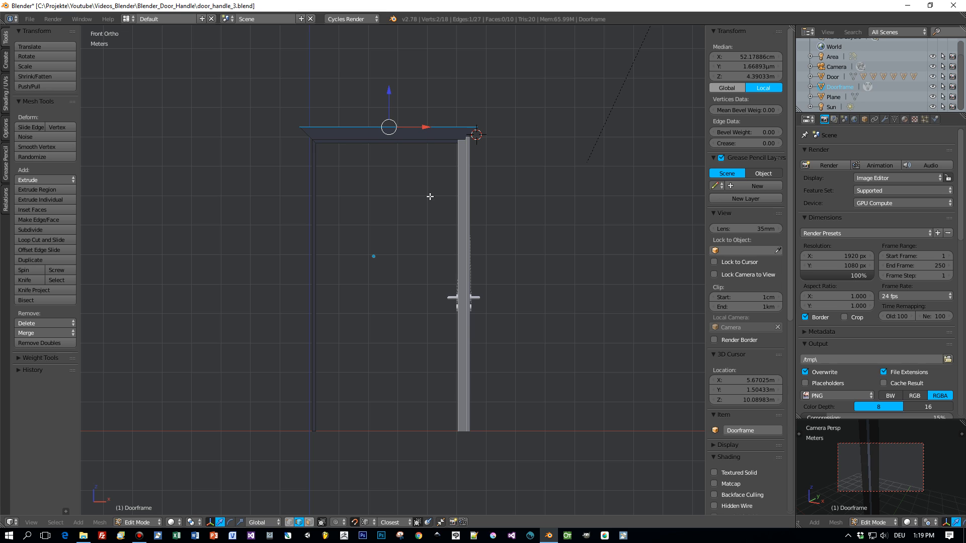
# - Extrude the frame's outer top corner vertex opposite the hinges down along Z and lower the new vertex to the frame's bottom
pyautogui.click(289, 522)
pyautogui.rightClick(300, 125)
pyautogui.moveTo(300, 125); pyautogui.dragTo(312, 203, button='middle')
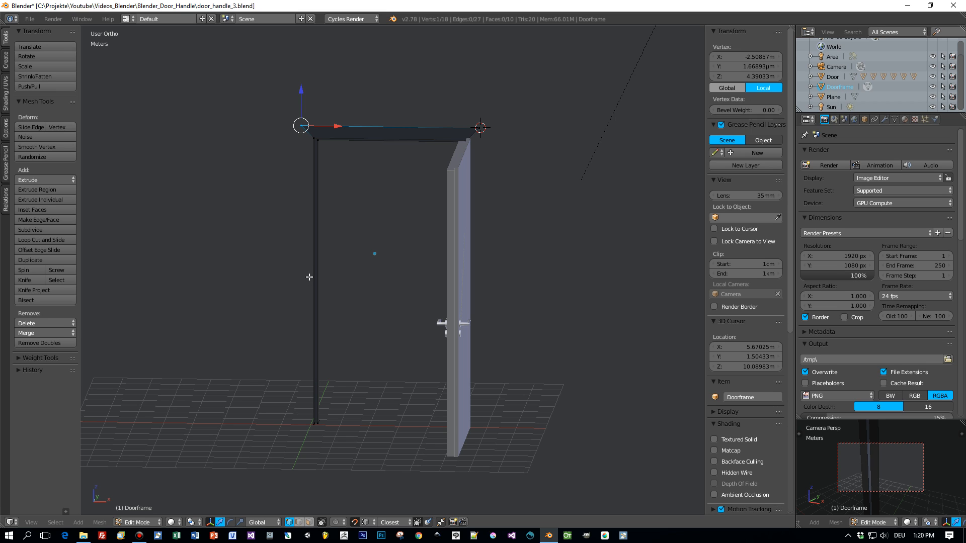
pyautogui.press('e')
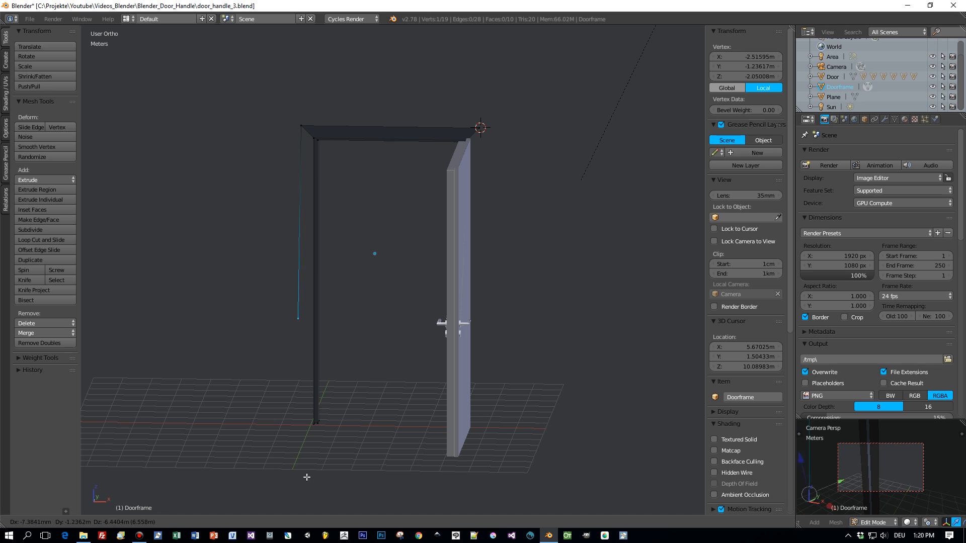
pyautogui.press('z')
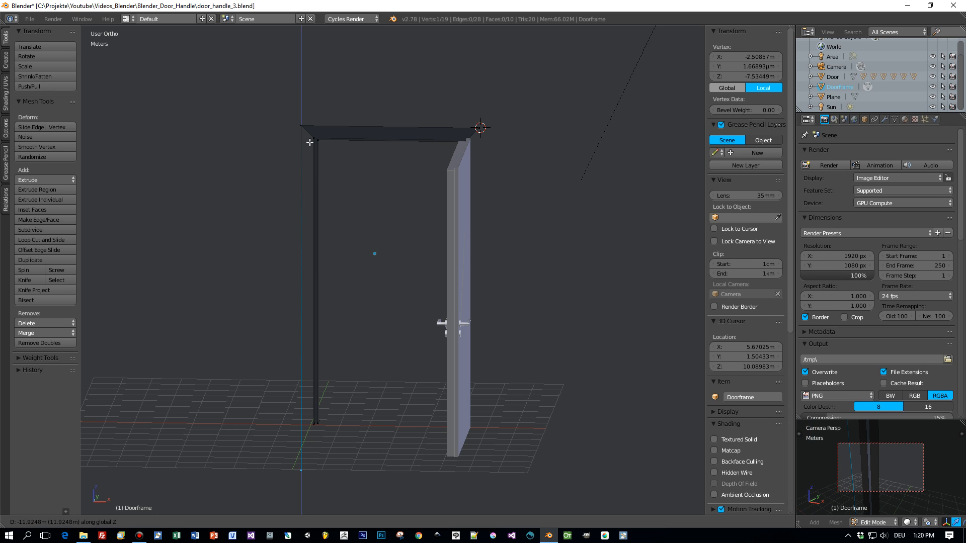
pyautogui.click(304, 89)
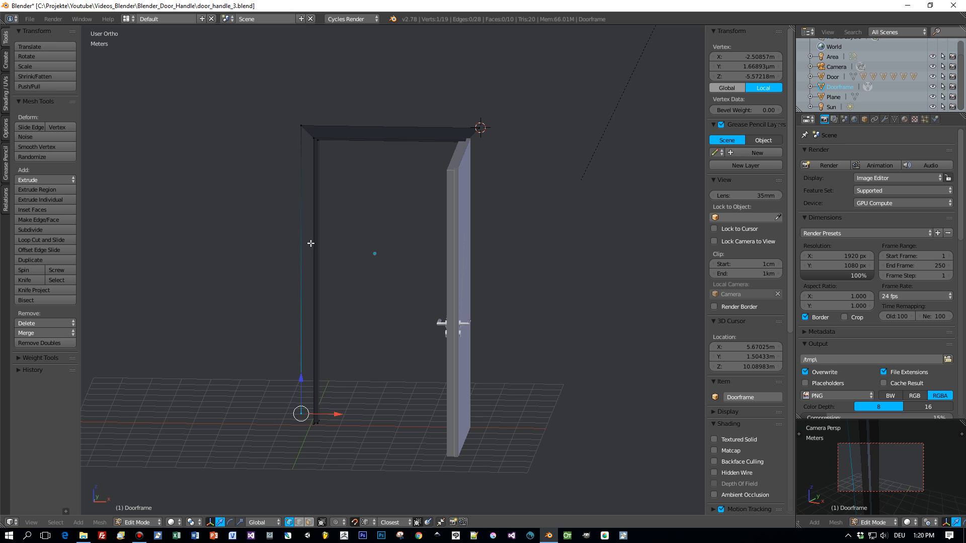
pyautogui.press('KP_1')
pyautogui.scroll(3, 346, 272)
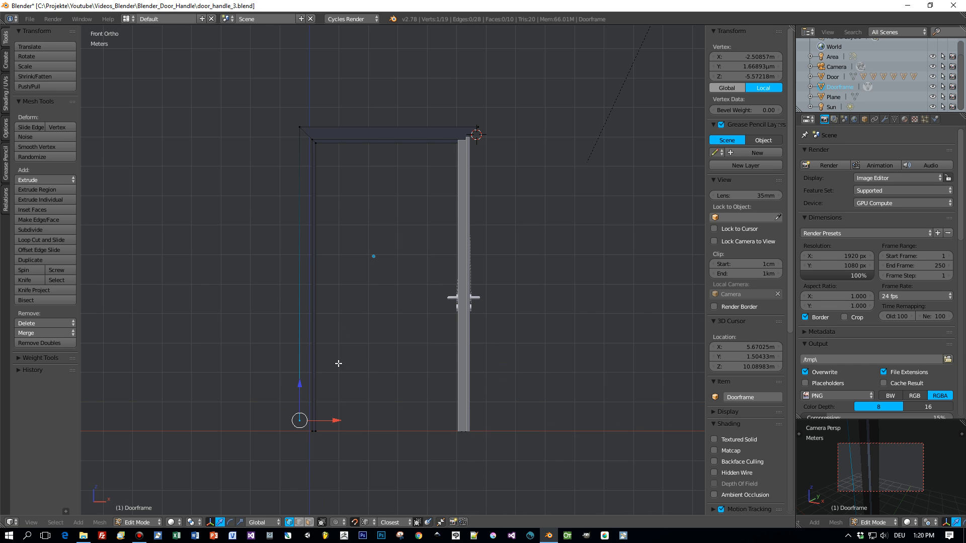
pyautogui.moveTo(299, 387); pyautogui.dragTo(309, 425)
# - Extrude the frame's outer top corner vertex on the hinge side down along Z and lower the new vertex to the frame's bottom
pyautogui.rightClick(476, 127)
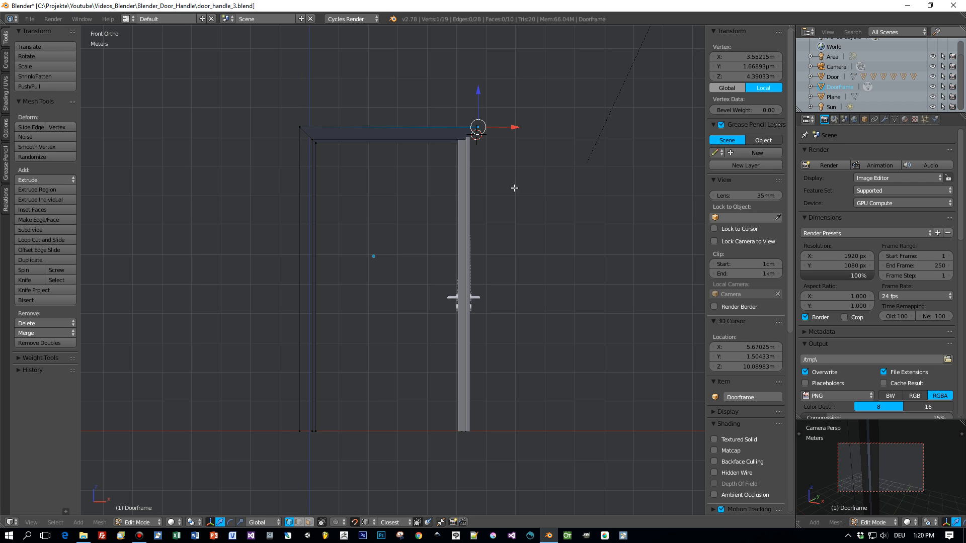
pyautogui.press('e')
pyautogui.press('z')
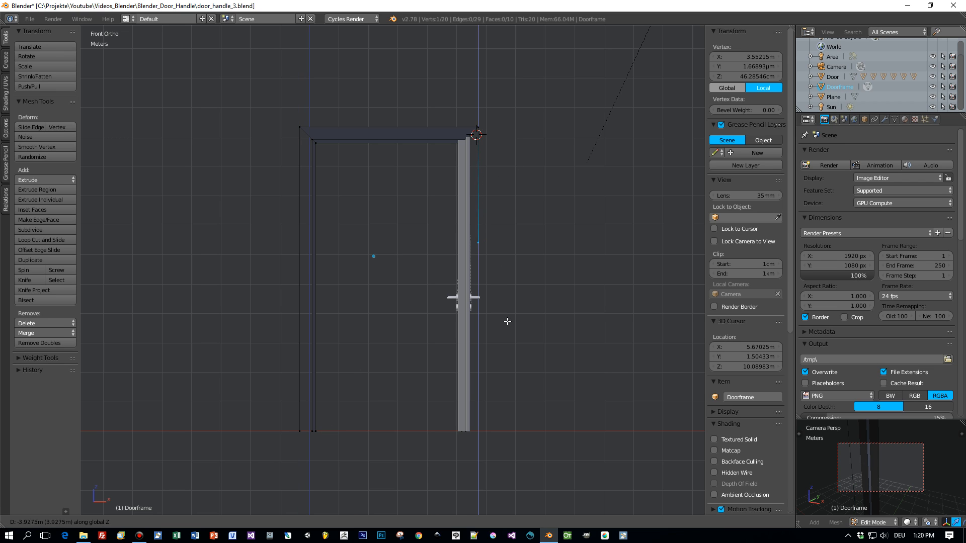
pyautogui.click(487, 437)
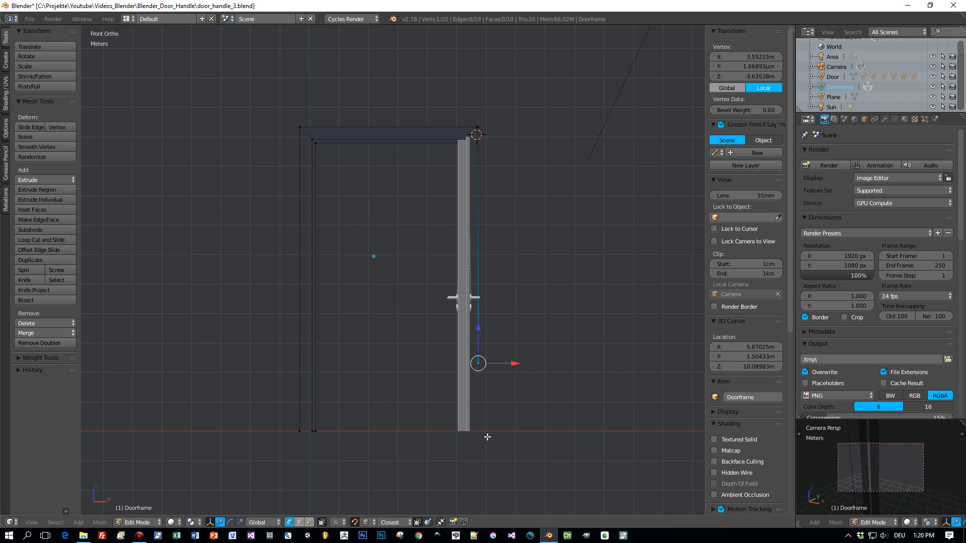
pyautogui.press('g')
pyautogui.press('z')
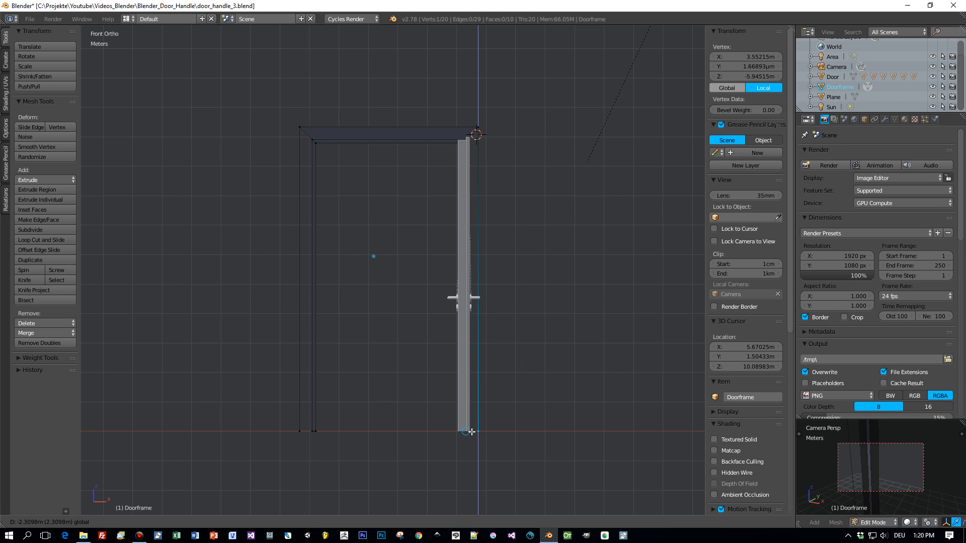
pyautogui.click(472, 433)
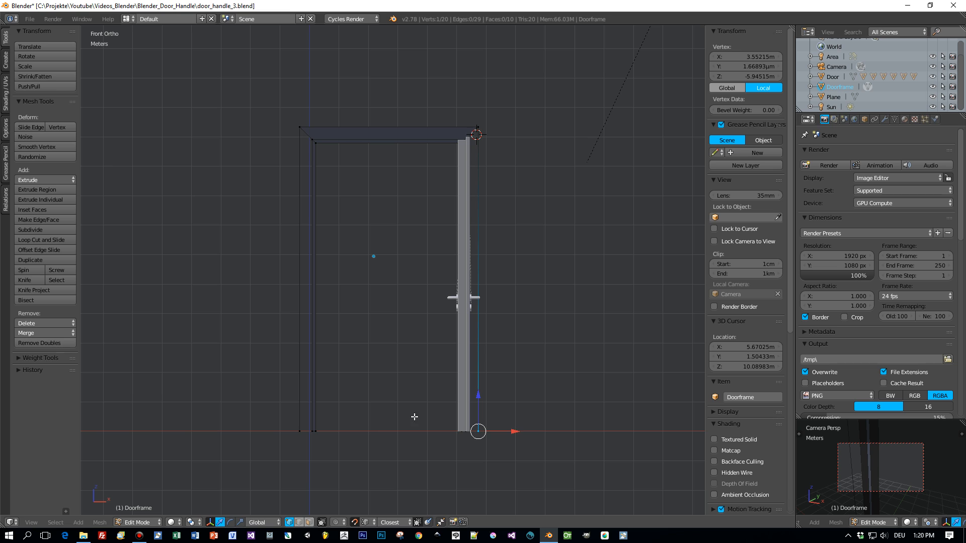
# - Fill the casing face on the side opposite the hinges from its two bottom and two top corner vertices
pyautogui.scroll(2, 404, 386)
pyautogui.scroll(2, 390, 381)
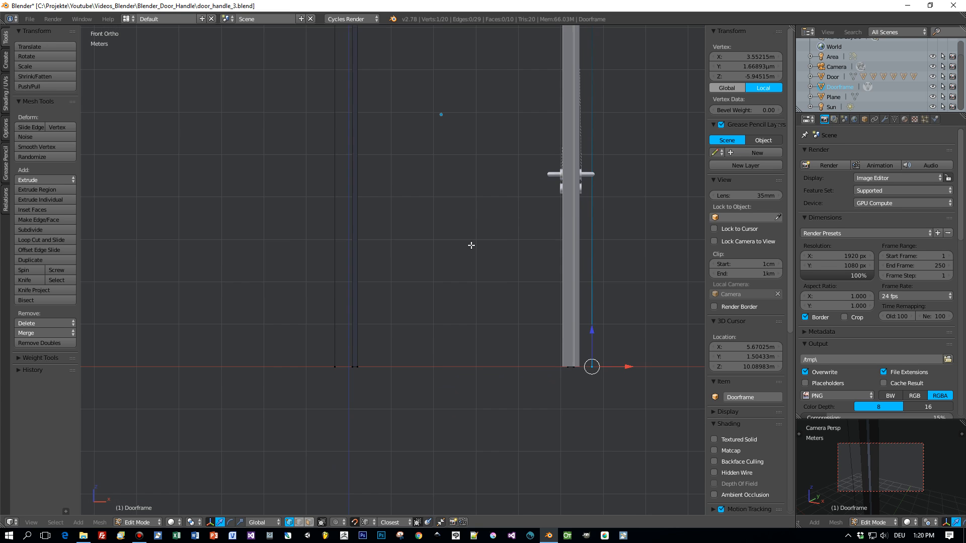
pyautogui.rightClick(334, 408)
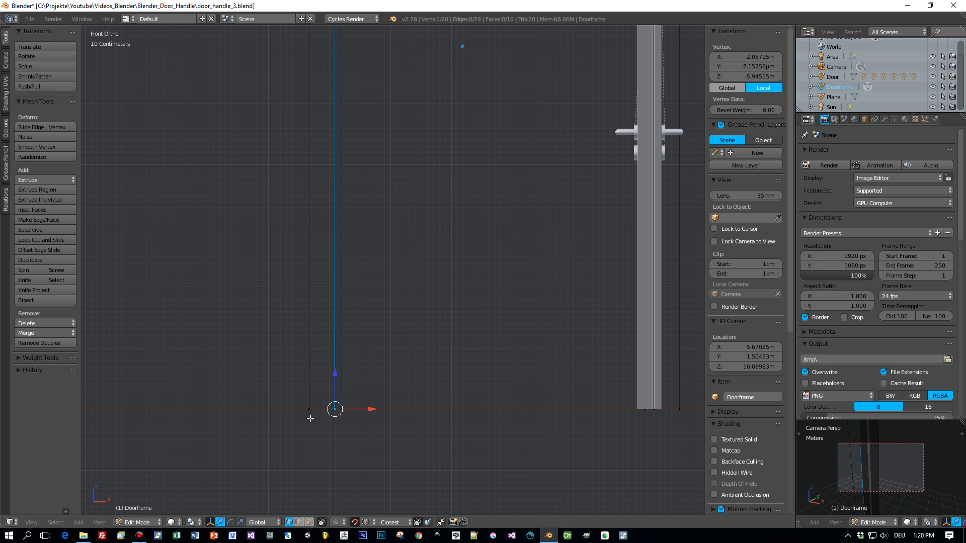
pyautogui.keyDown('shift'); pyautogui.rightClick(310, 409); pyautogui.keyUp('shift')
pyautogui.press('f')
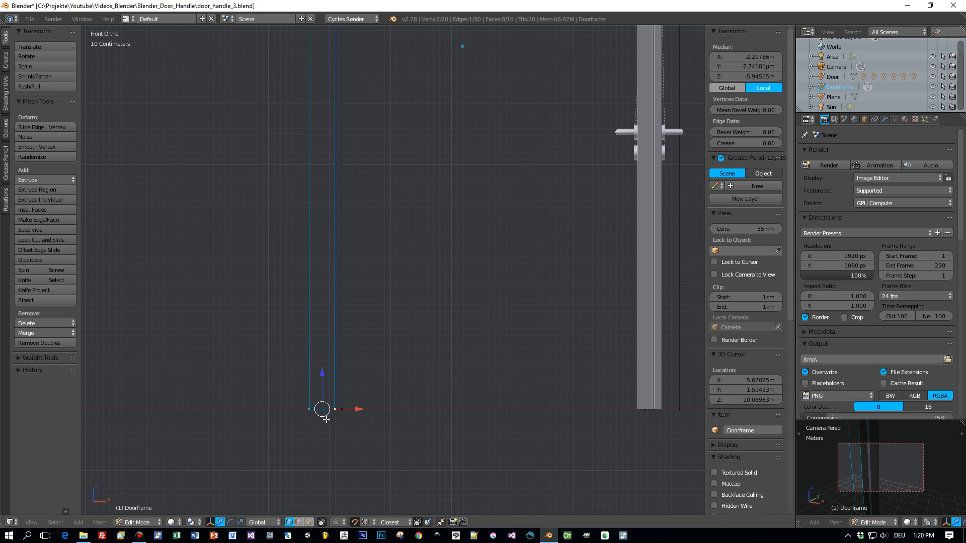
pyautogui.scroll(-1, 375, 362)
pyautogui.keyDown('shift'); pyautogui.scroll(4, 423, 145); pyautogui.keyUp('shift')
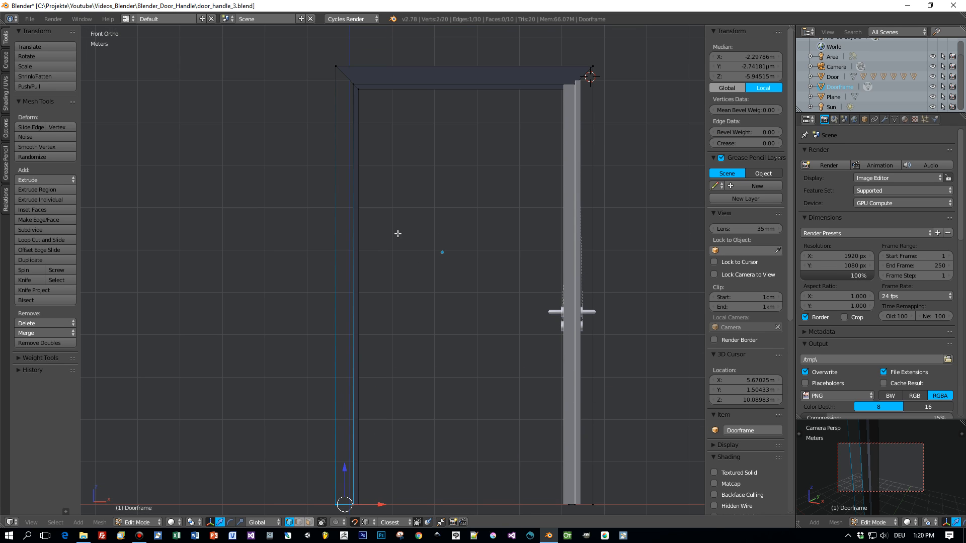
pyautogui.keyDown('shift'); pyautogui.rightClick(352, 82); pyautogui.keyUp('shift')
pyautogui.keyDown('shift'); pyautogui.rightClick(335, 66); pyautogui.keyUp('shift')
pyautogui.press('f')
# - Hide the door in Object Mode and resume editing the door frame mesh
pyautogui.keyDown('shift'); pyautogui.moveTo(620, 170); pyautogui.dragTo(526, 201, button='middle'); pyautogui.keyUp('shift')
pyautogui.scroll(3, 501, 195)
pyautogui.moveTo(554, 157); pyautogui.dragTo(505, 193, button='middle')
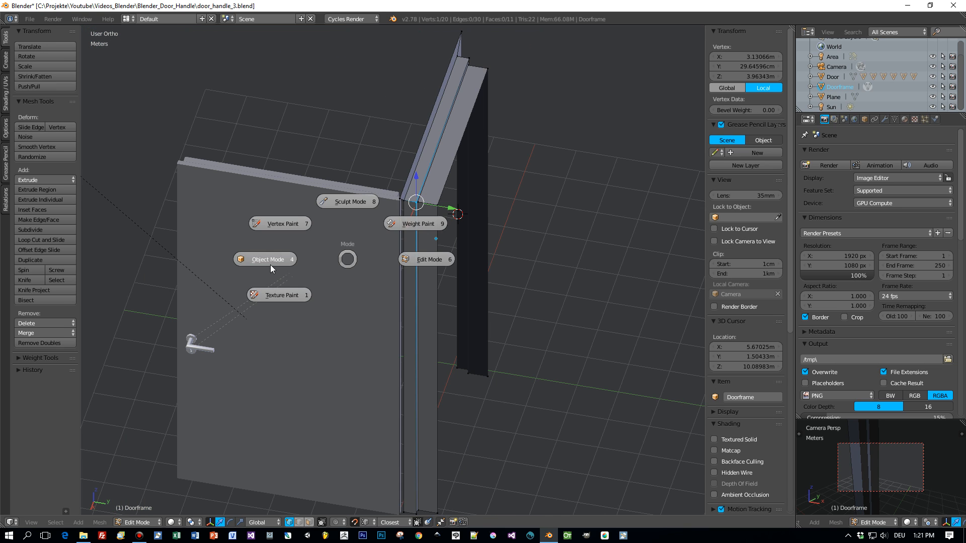
pyautogui.press('h')
pyautogui.moveTo(314, 291); pyautogui.dragTo(368, 283, button='middle')
pyautogui.rightClick(327, 104)
pyautogui.press('Tab')
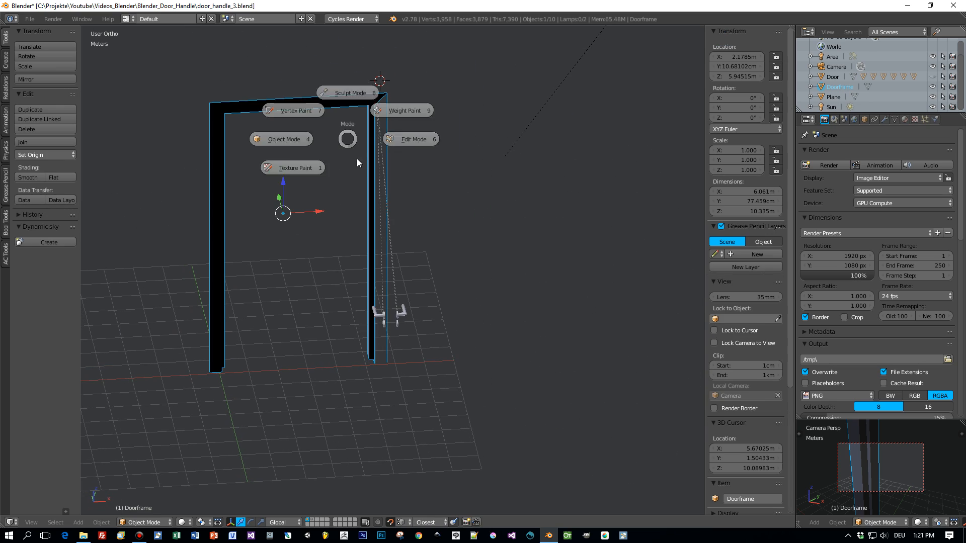
pyautogui.click(434, 140)
# - Try to fill the hinge-side casing face from its corner vertices, and clear the selection
pyautogui.scroll(2, 425, 308)
pyautogui.moveTo(375, 436); pyautogui.dragTo(407, 434, button='middle')
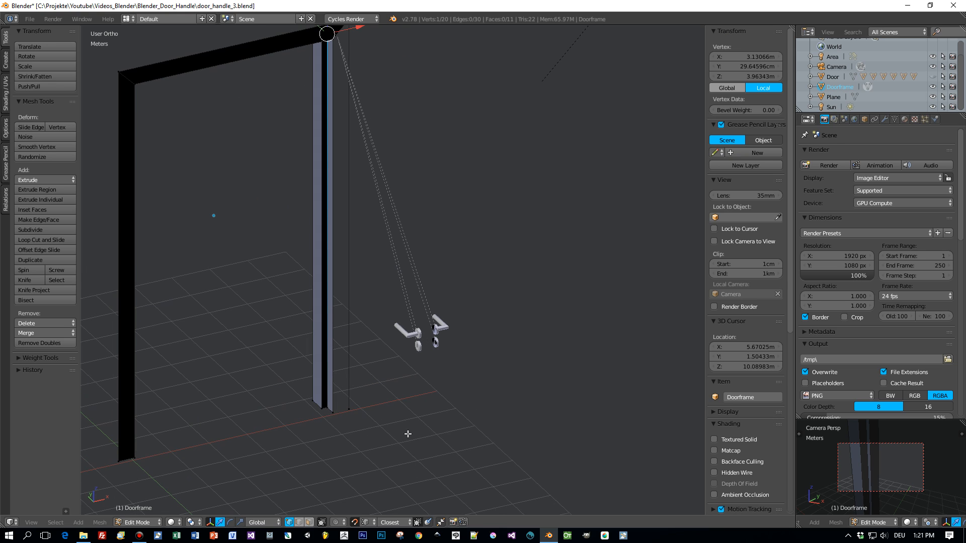
pyautogui.keyDown('shift'); pyautogui.rightClick(332, 414); pyautogui.keyUp('shift')
pyautogui.keyDown('shift'); pyautogui.rightClick(350, 408); pyautogui.keyUp('shift')
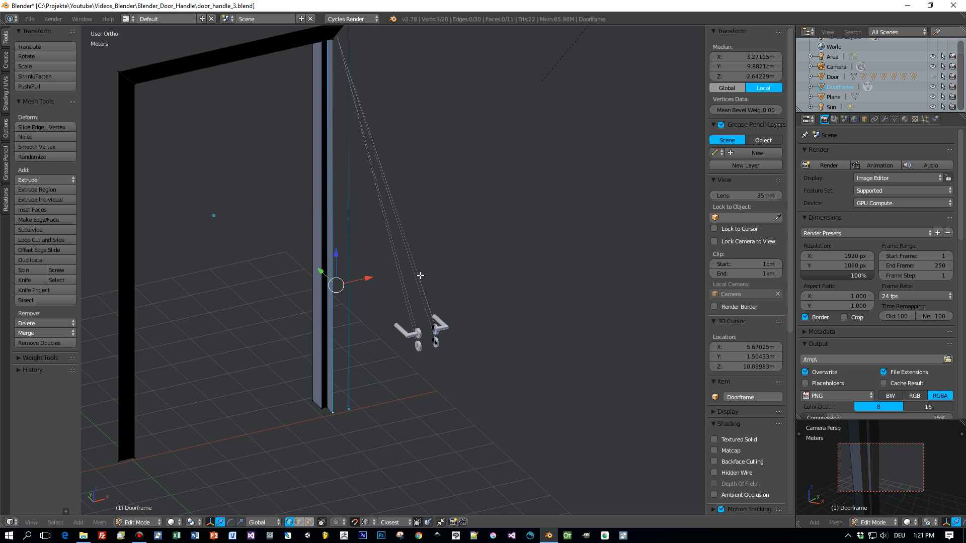
pyautogui.moveTo(443, 127); pyautogui.dragTo(433, 187, button='middle')
pyautogui.moveTo(360, 235); pyautogui.dragTo(280, 142, button='middle')
pyautogui.keyDown('shift'); pyautogui.click(296, 119); pyautogui.keyUp('shift')
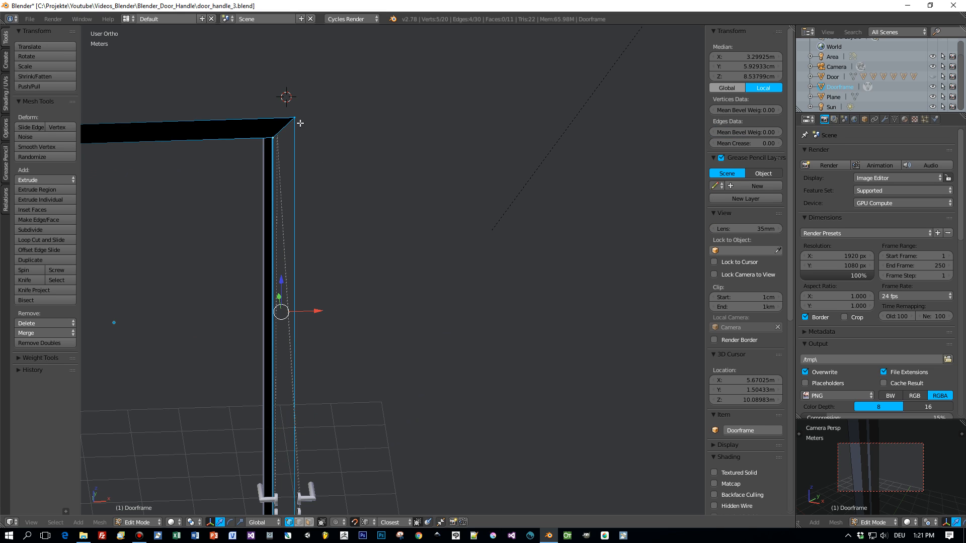
pyautogui.press('f')
pyautogui.hotkey('ctrl', 'z')
pyautogui.moveTo(418, 210); pyautogui.dragTo(344, 213, button='middle')
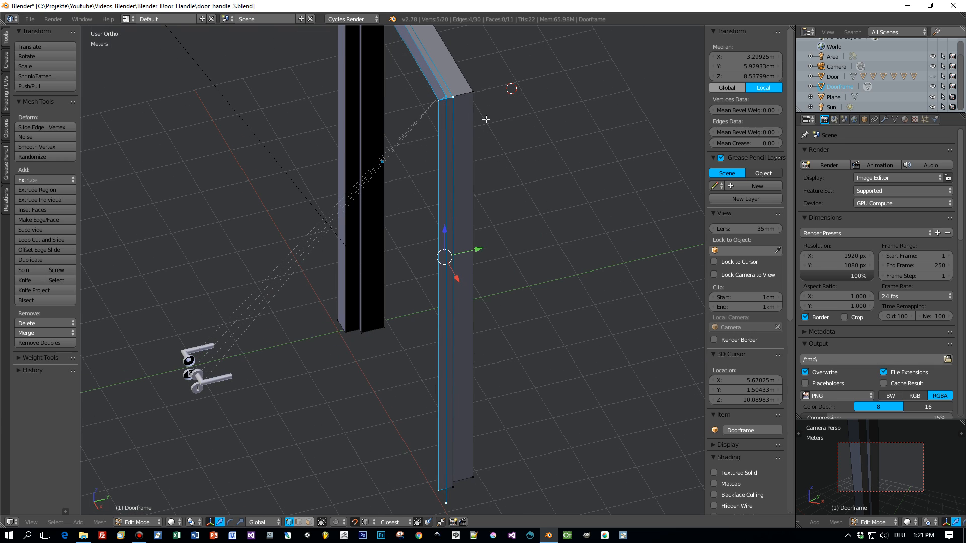
pyautogui.press('a')
# - Fill the casing face on the hinge side from its two top and two bottom corner vertices, and leave Edit Mode
pyautogui.moveTo(465, 130); pyautogui.dragTo(409, 132, button='middle')
pyautogui.rightClick(514, 145)
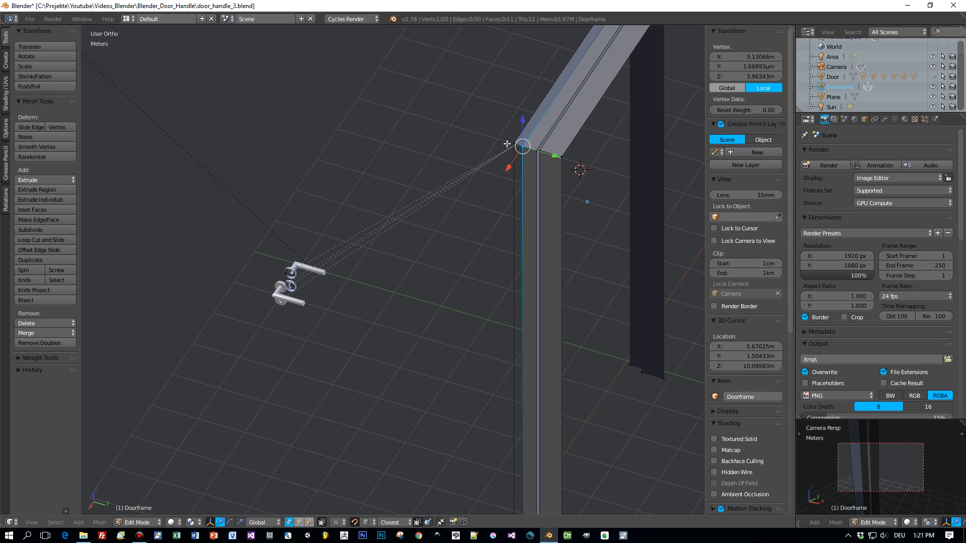
pyautogui.keyDown('shift'); pyautogui.rightClick(513, 144); pyautogui.keyUp('shift')
pyautogui.scroll(-3, 486, 273)
pyautogui.keyDown('shift'); pyautogui.moveTo(501, 353); pyautogui.dragTo(508, 243, button='middle'); pyautogui.keyUp('shift')
pyautogui.scroll(2, 502, 312)
pyautogui.moveTo(502, 313); pyautogui.dragTo(539, 340, button='middle')
pyautogui.keyDown('shift'); pyautogui.rightClick(527, 354); pyautogui.keyUp('shift')
pyautogui.keyDown('shift'); pyautogui.rightClick(530, 349); pyautogui.keyUp('shift')
pyautogui.press('f')
pyautogui.moveTo(431, 327); pyautogui.dragTo(527, 297, button='middle')
pyautogui.scroll(-2, 483, 288)
pyautogui.moveTo(418, 272); pyautogui.dragTo(433, 268, button='middle')
pyautogui.press('Tab')
pyautogui.click(273, 250)
# - Select the entire door frame mesh in Edit Mode and turn on the Screencast Keys display
pyautogui.moveTo(306, 258); pyautogui.dragTo(403, 325, button='middle')
pyautogui.press('Tab')
pyautogui.click(388, 398)
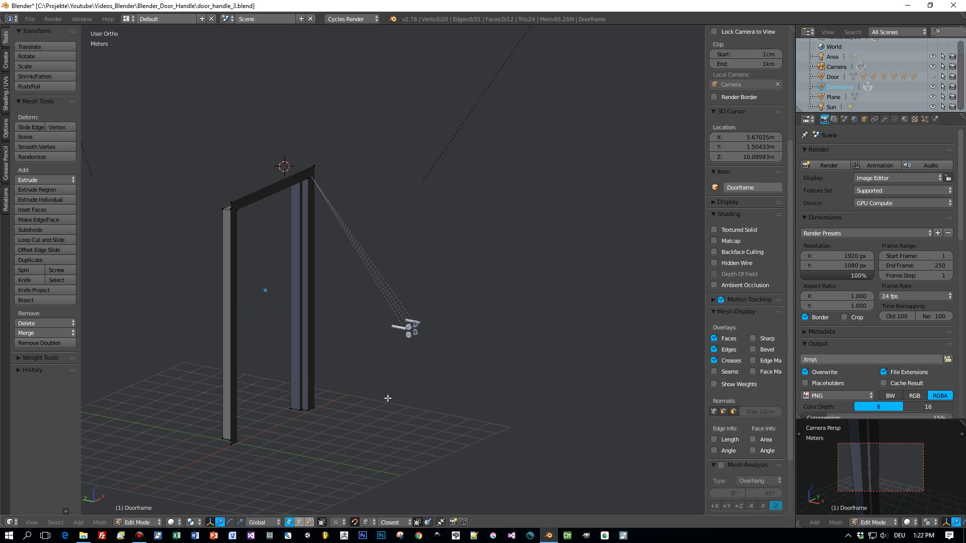
pyautogui.press('a')
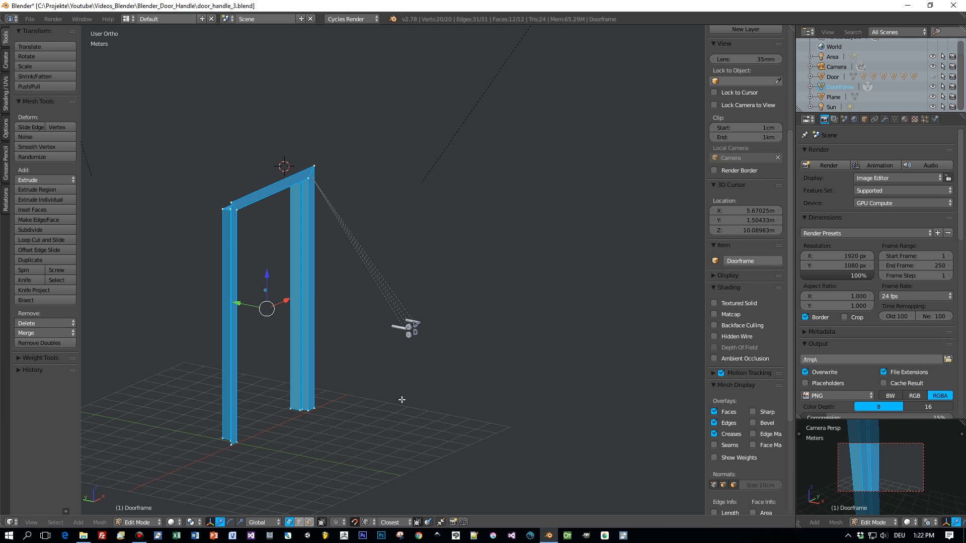
pyautogui.scroll(-8, 739, 468)
pyautogui.click(733, 495)
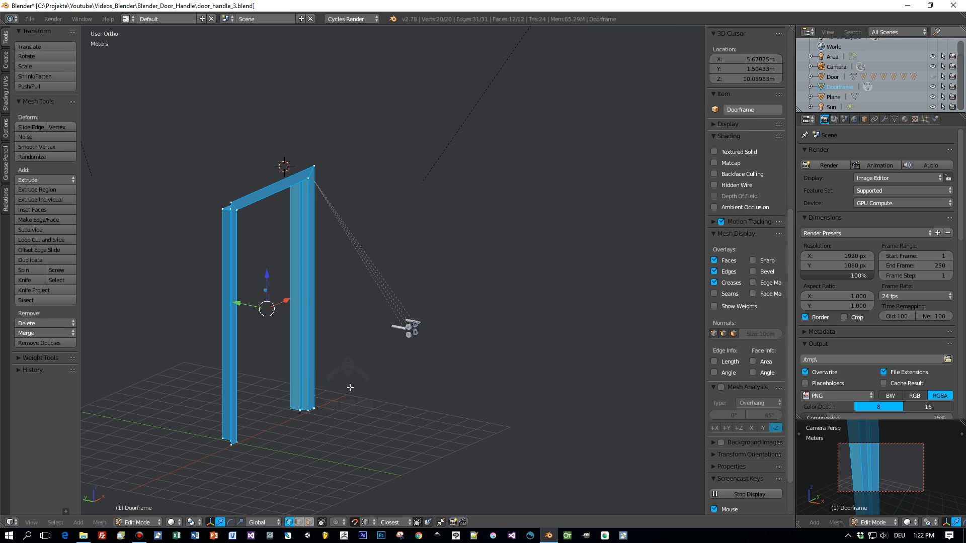
# - Recalculate the door frame's normals and unhide the door in Object Mode
pyautogui.hotkey('ctrl', 'n')
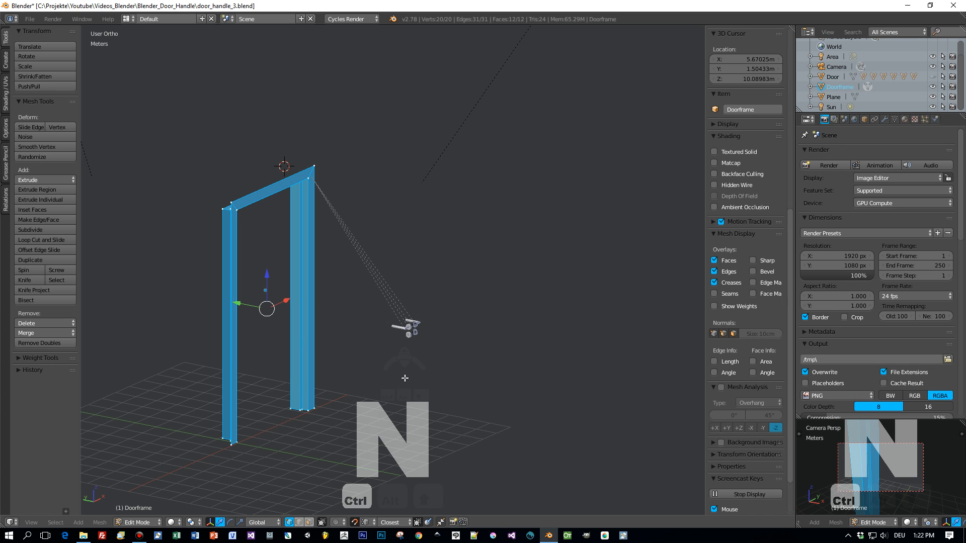
pyautogui.press('Tab')
pyautogui.click(344, 383)
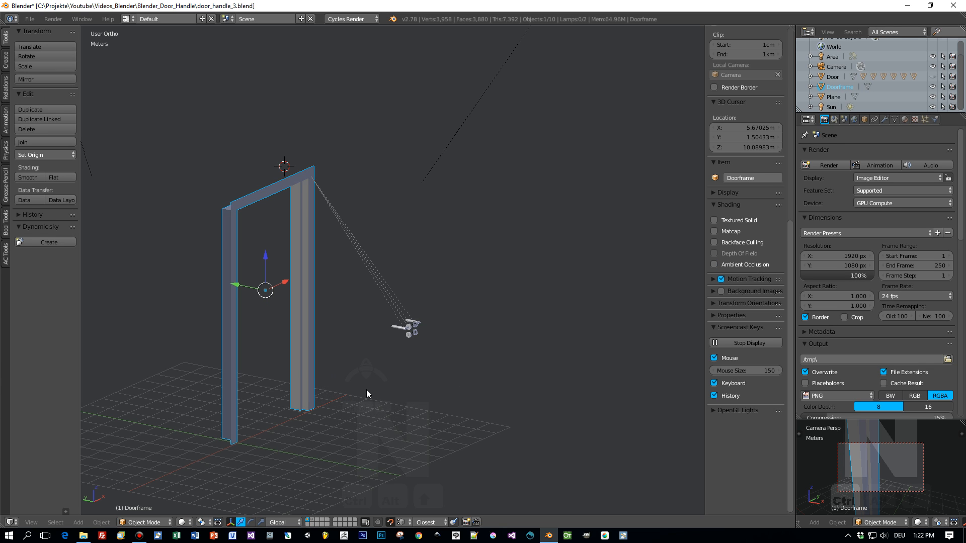
pyautogui.hotkey('alt', 'h')
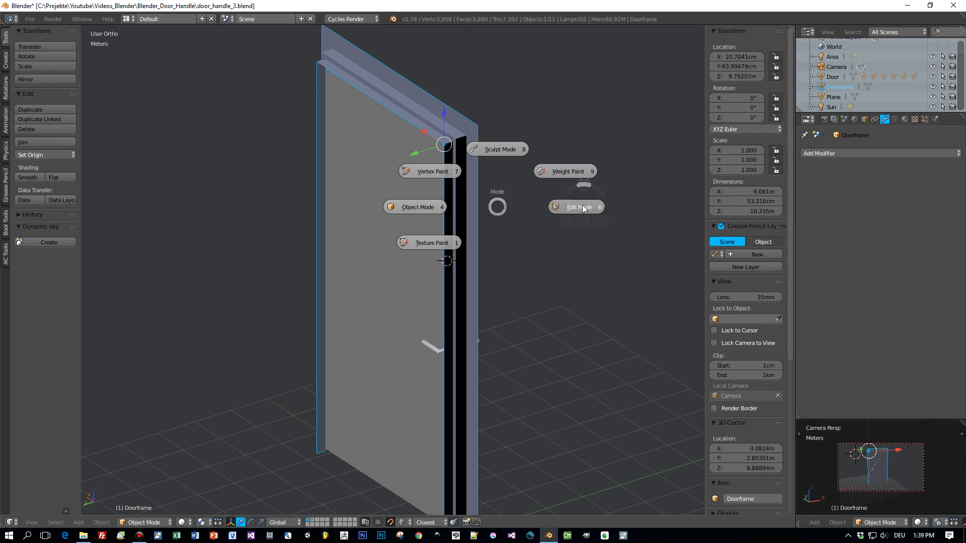
# - Extrude the casing's outer edge from its four outer corner vertices and try scaling the new edge along X
pyautogui.rightClick(476, 125)
pyautogui.moveTo(501, 387); pyautogui.dragTo(310, 110, button='middle')
pyautogui.keyDown('shift'); pyautogui.rightClick(311, 108); pyautogui.keyUp('shift')
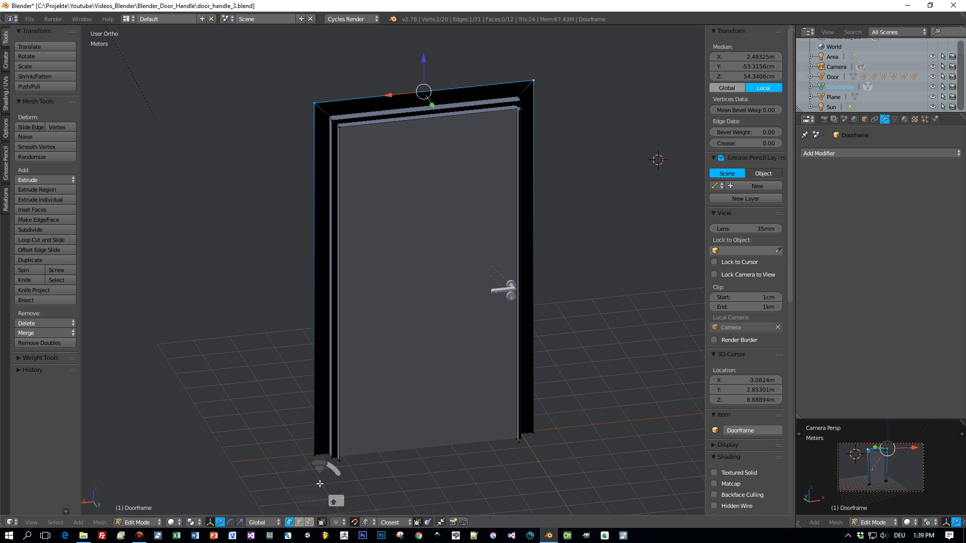
pyautogui.keyDown('shift'); pyautogui.rightClick(312, 454); pyautogui.keyUp('shift')
pyautogui.keyDown('shift'); pyautogui.rightClick(535, 431); pyautogui.keyUp('shift')
pyautogui.moveTo(605, 341); pyautogui.dragTo(464, 325, button='middle')
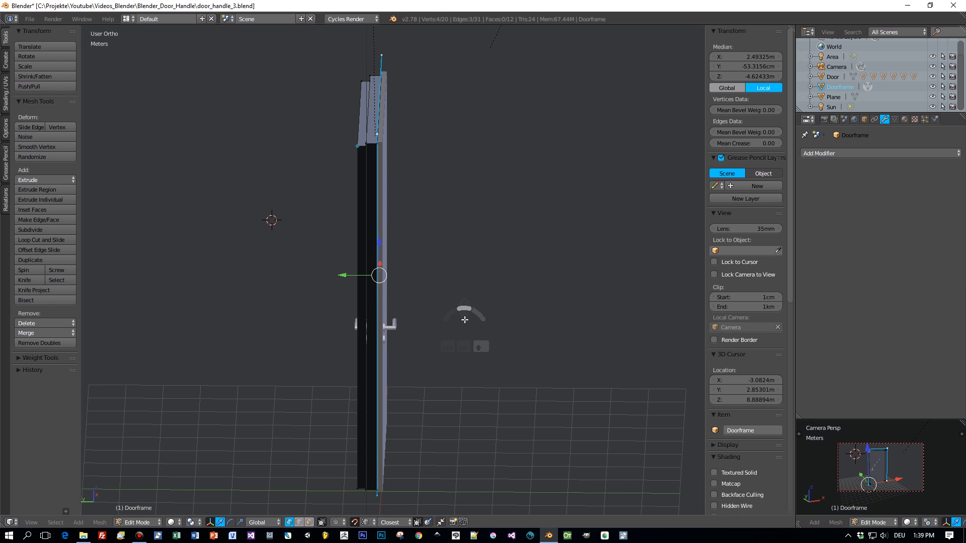
pyautogui.press('ctrl+KP_3')
pyautogui.press('e')
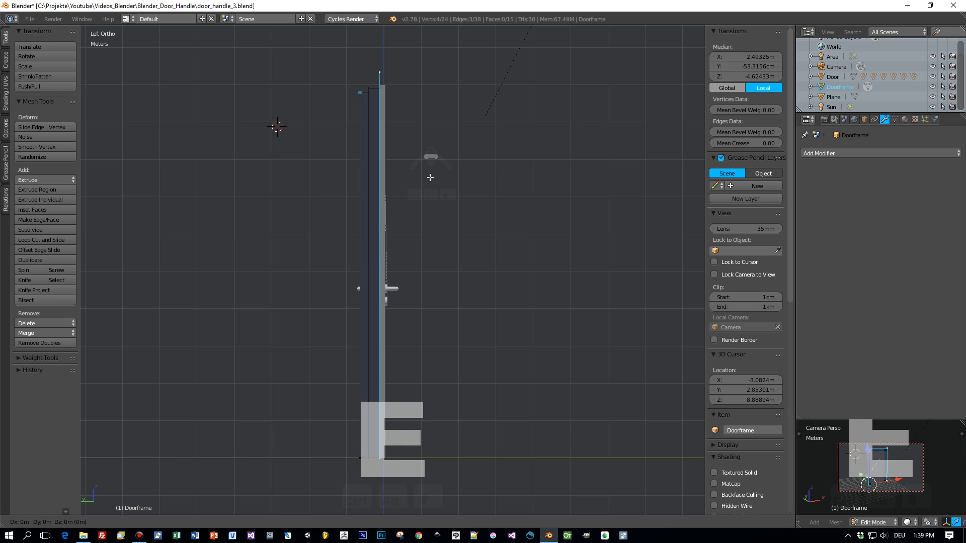
pyautogui.press('s')
pyautogui.press('y')
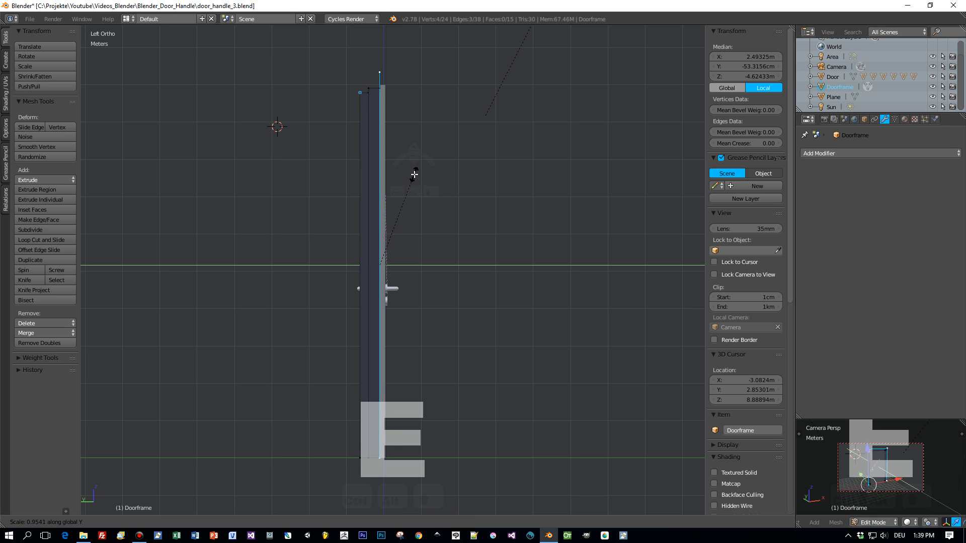
pyautogui.press('x')
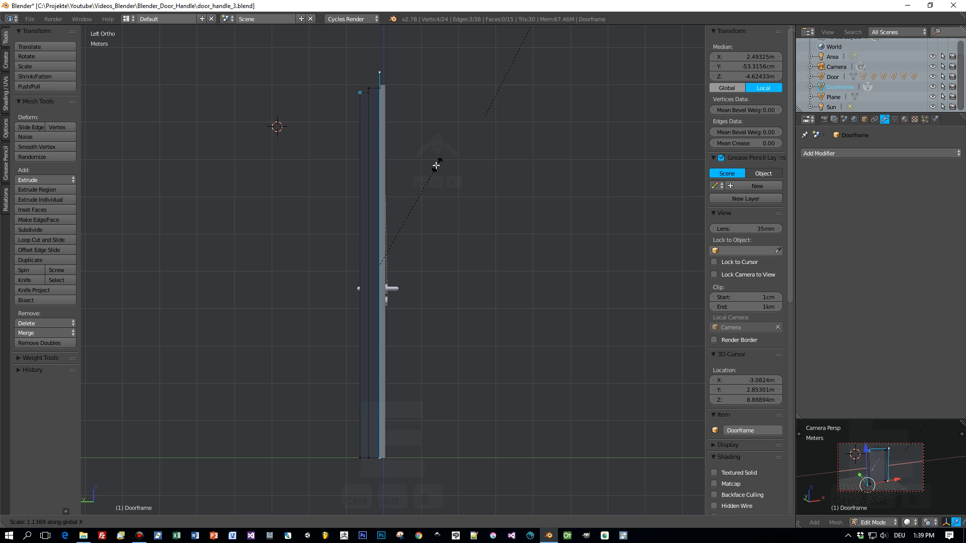
pyautogui.click(461, 173)
pyautogui.moveTo(463, 172); pyautogui.dragTo(420, 193, button='middle')
pyautogui.press('ctrl+KP_3')
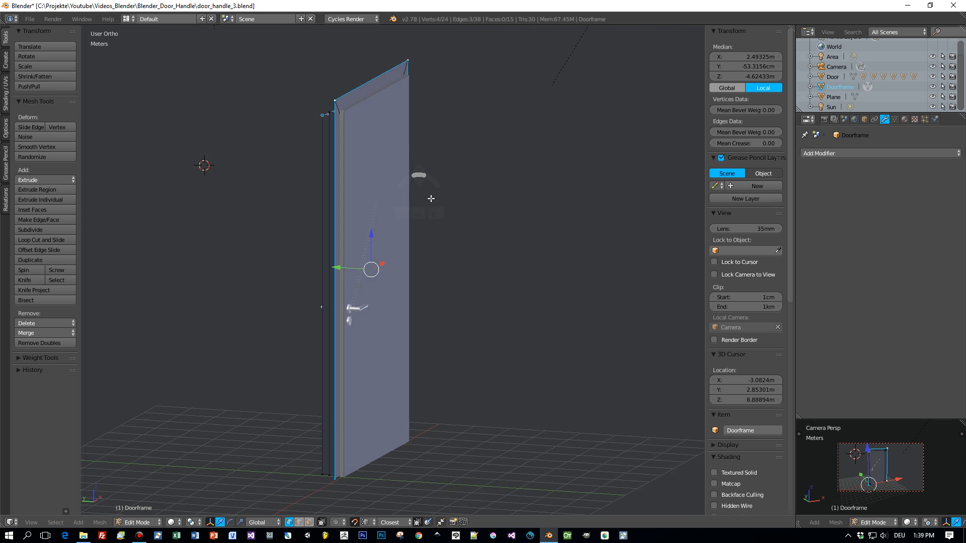
# - Move the extruded outer casing edge back along Y by about 11 cm to form a lip
pyautogui.moveTo(342, 264); pyautogui.dragTo(338, 269)
pyautogui.moveTo(431, 269); pyautogui.dragTo(377, 309, button='middle')
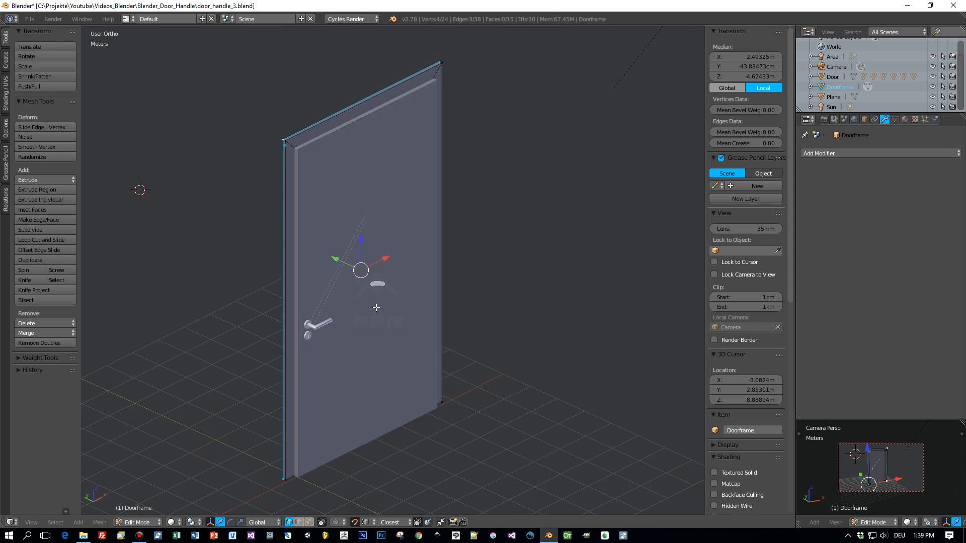
pyautogui.scroll(4, 385, 274)
pyautogui.press('ctrl+KP_3')
pyautogui.scroll(-2, 334, 263)
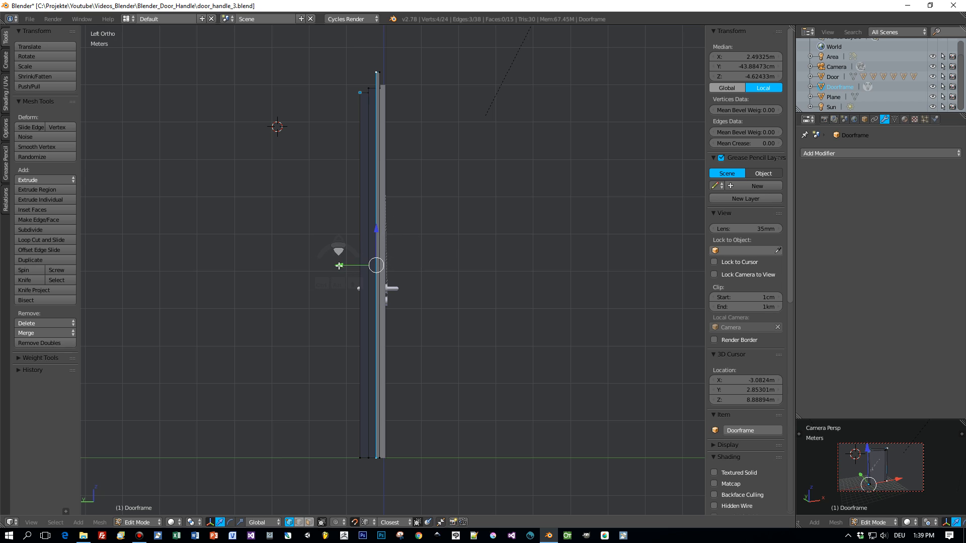
pyautogui.moveTo(340, 265); pyautogui.dragTo(338, 266)
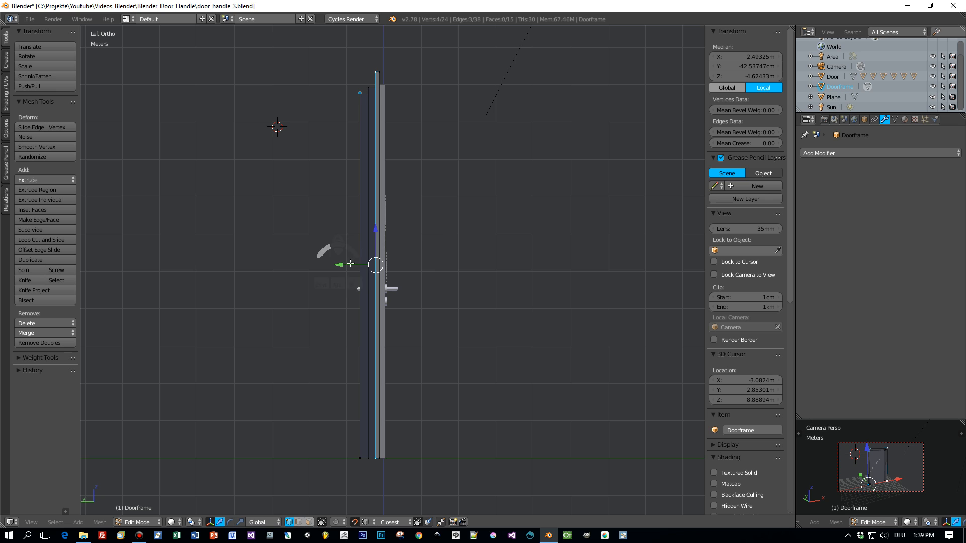
# - Snap the 3D cursor to the door frame's back top corner vertex on the handle side
pyautogui.moveTo(435, 231); pyautogui.dragTo(467, 241, button='middle')
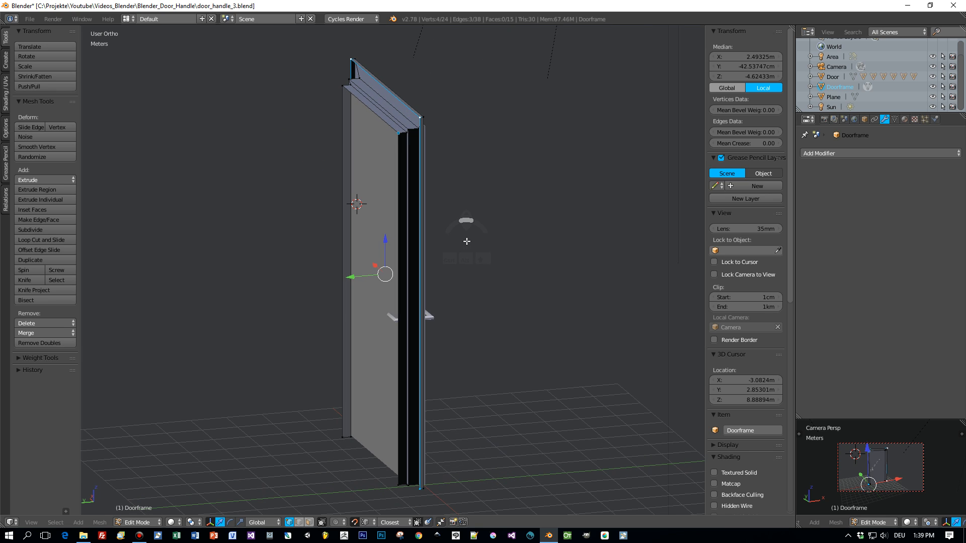
pyautogui.rightClick(400, 131)
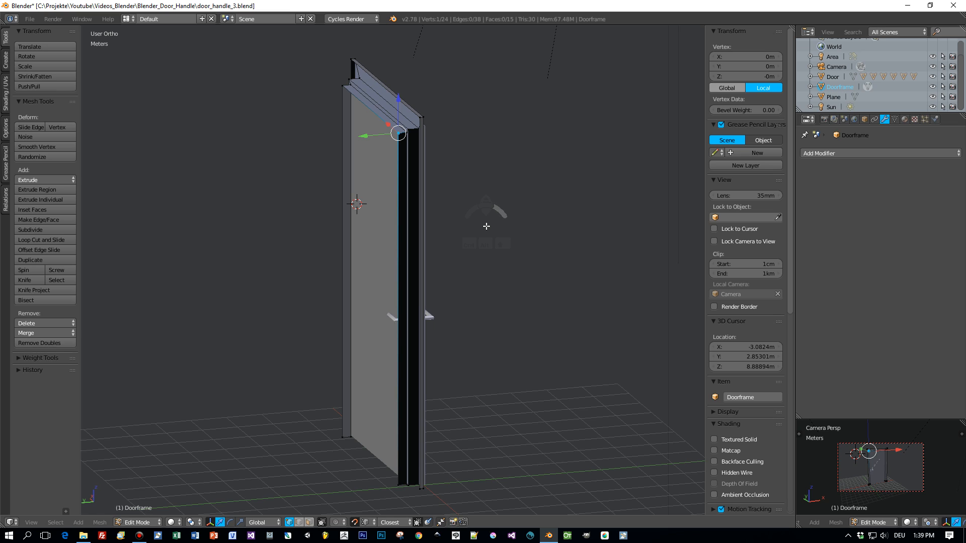
pyautogui.hotkey('shift', 's')
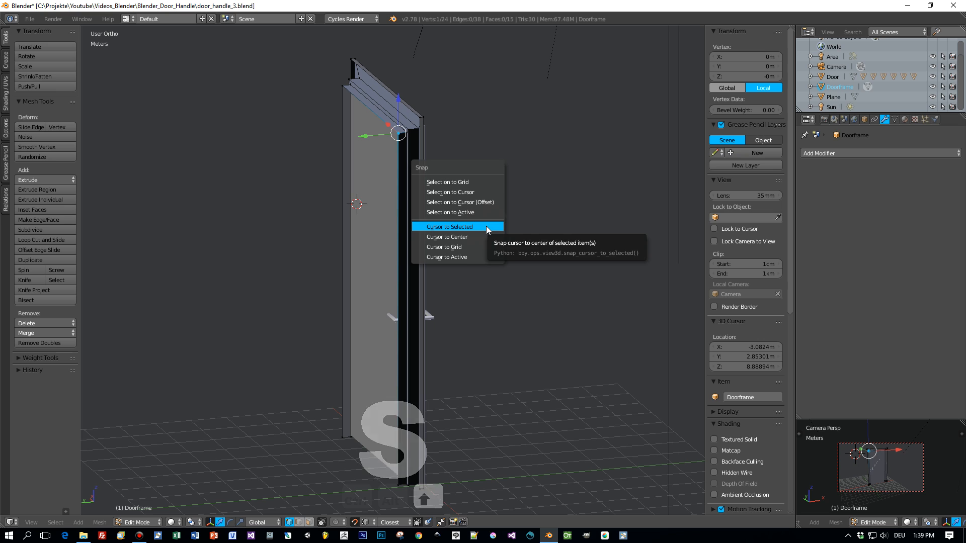
pyautogui.click(486, 227)
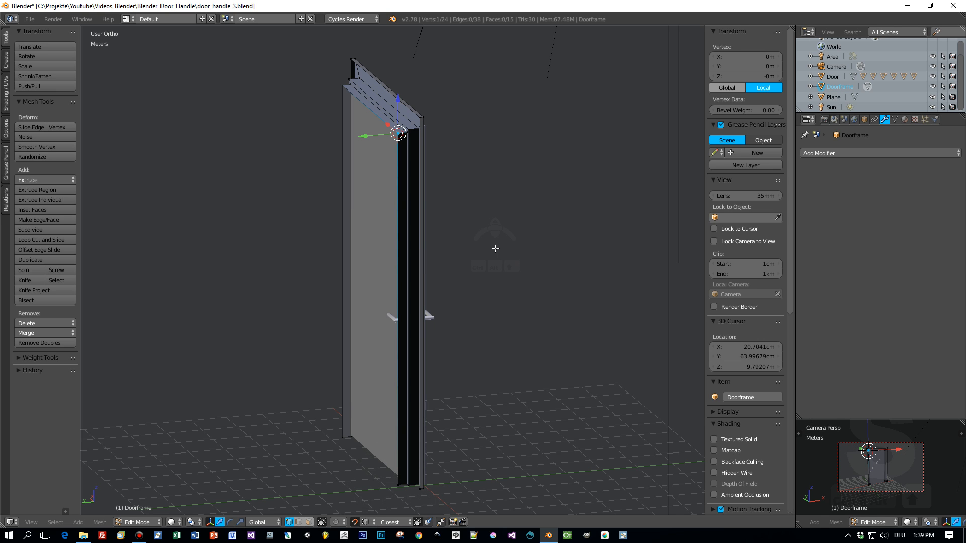
# - Leave editing the door frame and set its origin to the 3D cursor
pyautogui.press('Tab')
pyautogui.click(419, 248)
pyautogui.moveTo(427, 251)
pyautogui.mouseDown(button='middle')
pyautogui.moveTo(366, 253)
pyautogui.moveTo(428, 254)
pyautogui.mouseUp(button='middle')
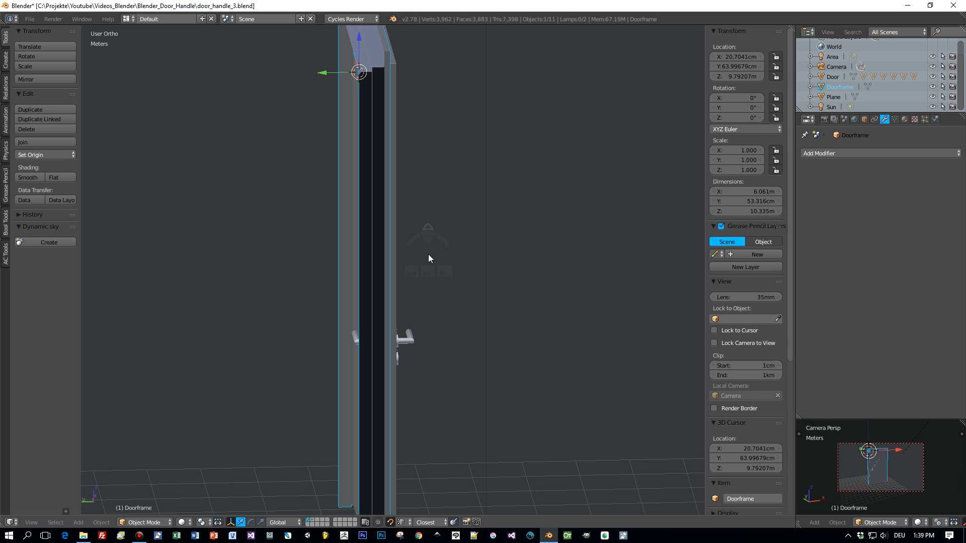
pyautogui.scroll(-10, 754, 457)
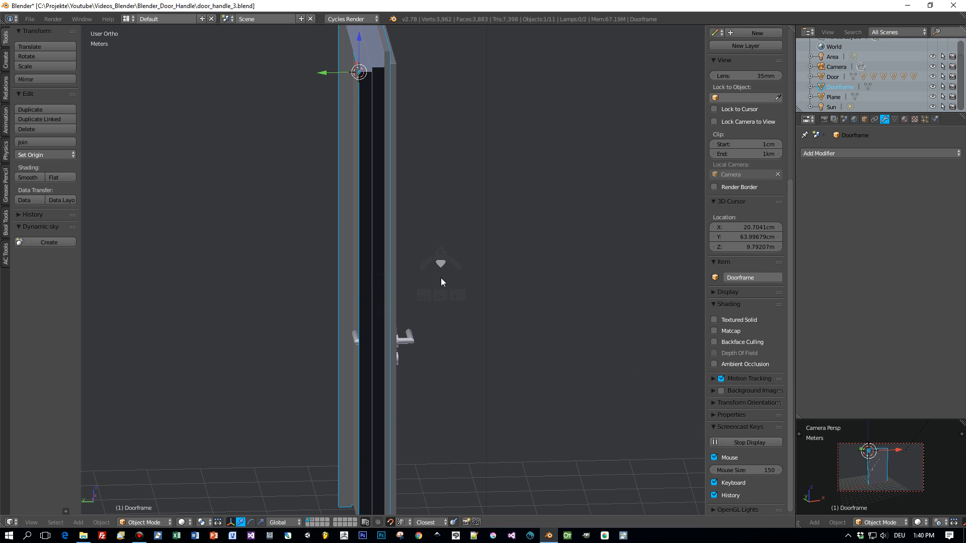
pyautogui.hotkey('shift', 'ctrl', 'alt', 'c')
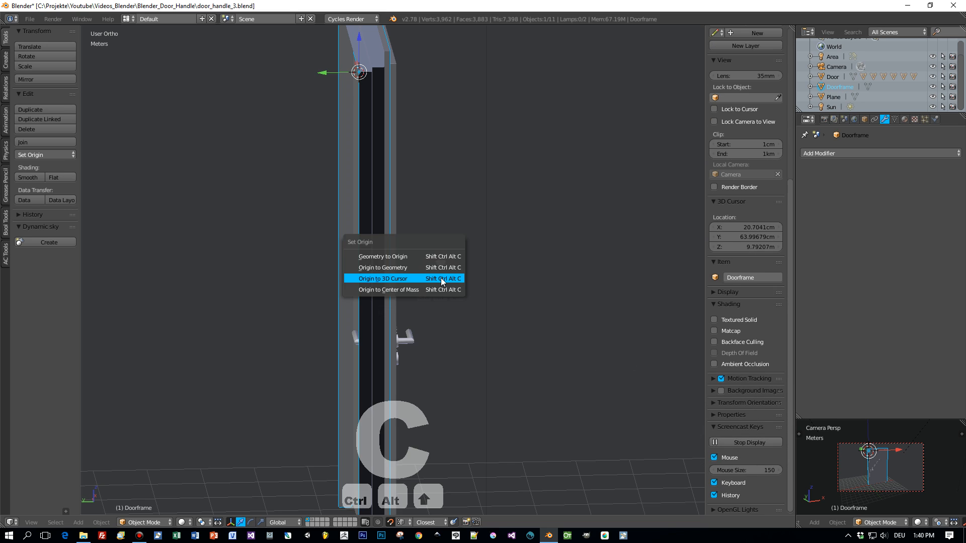
pyautogui.click(412, 279)
pyautogui.scroll(-2, 438, 246)
pyautogui.moveTo(437, 246); pyautogui.dragTo(433, 221, button='middle')
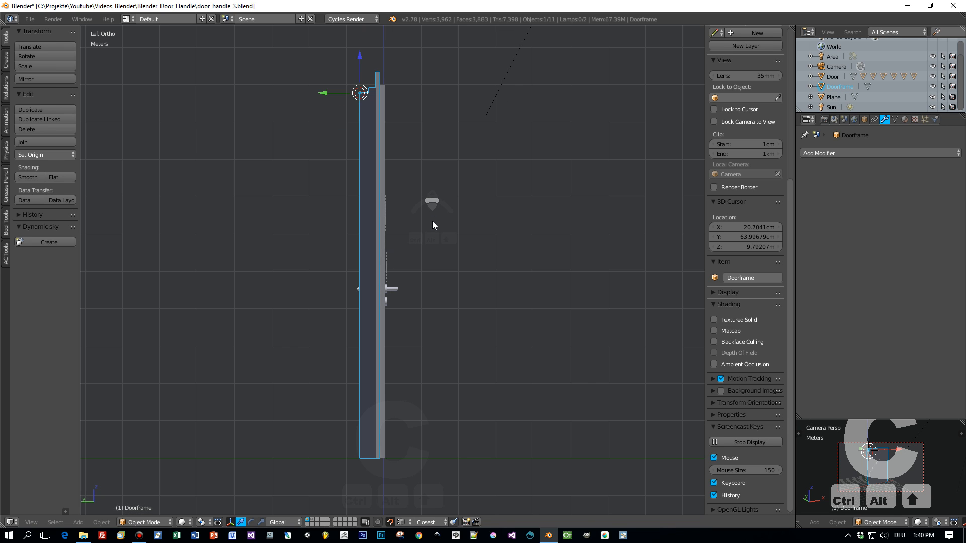
# - Add a Mirror modifier to the door frame, mirroring only on the Y axis with clipping enabled
pyautogui.rightClick(879, 152)
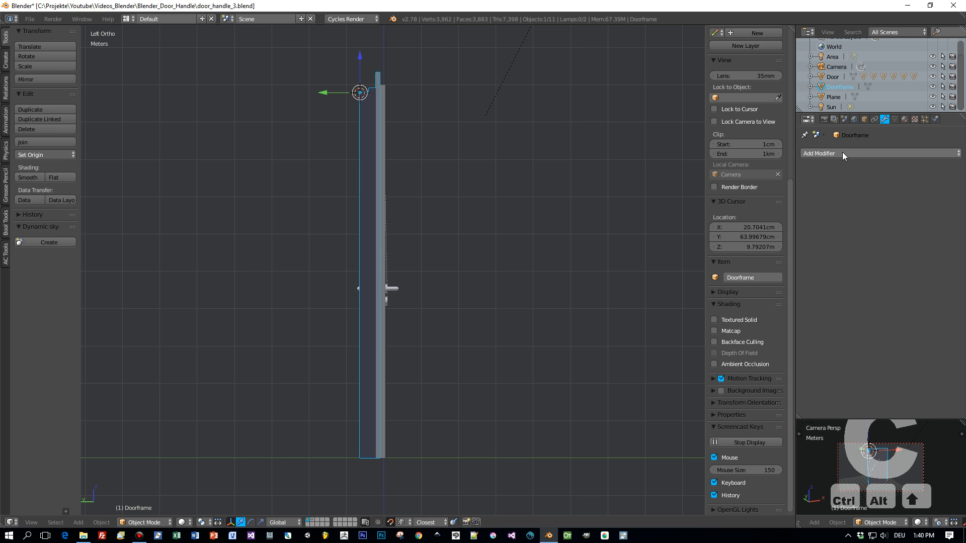
pyautogui.click(842, 152)
pyautogui.click(774, 250)
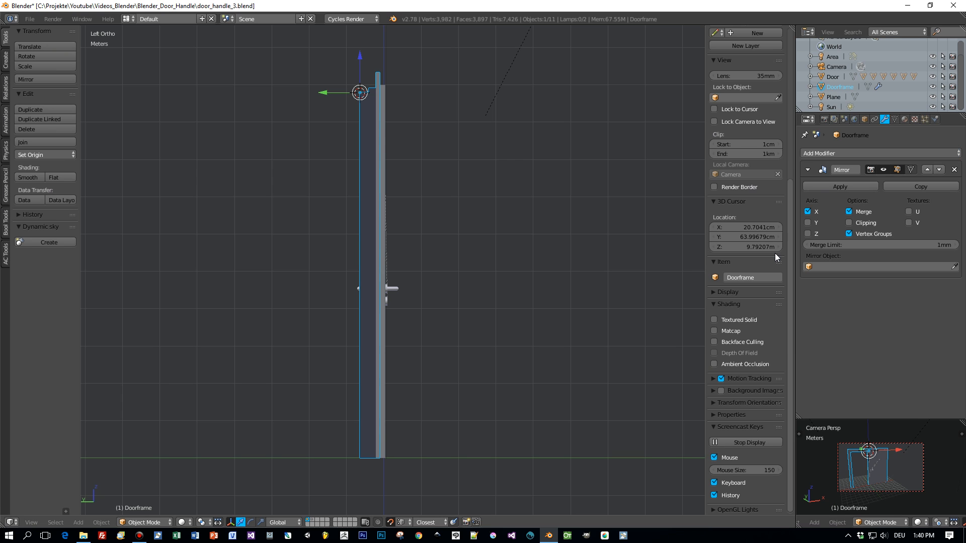
pyautogui.click(807, 223)
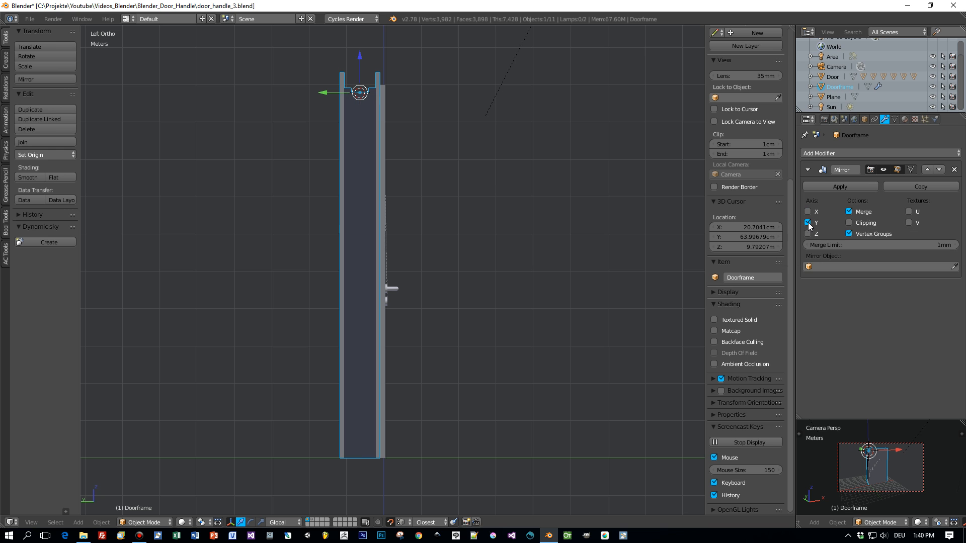
pyautogui.click(850, 223)
pyautogui.moveTo(456, 204); pyautogui.dragTo(379, 249, button='middle')
# - Hide the door and open the door frame for mesh editing
pyautogui.rightClick(382, 168)
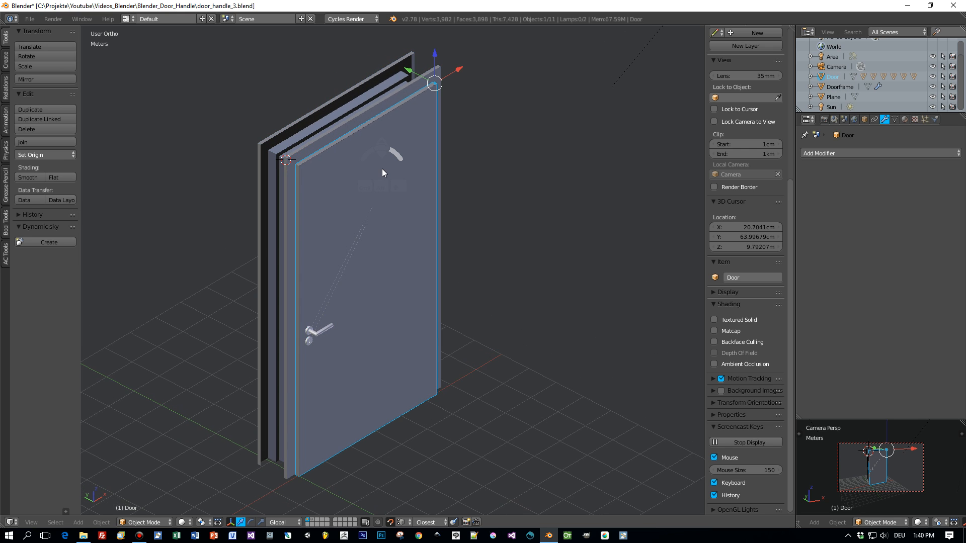
pyautogui.press('h')
pyautogui.moveTo(432, 225)
pyautogui.mouseDown(button='middle')
pyautogui.moveTo(409, 235)
pyautogui.moveTo(412, 267)
pyautogui.moveTo(403, 218)
pyautogui.moveTo(468, 246)
pyautogui.moveTo(578, 231)
pyautogui.moveTo(445, 229)
pyautogui.mouseUp(button='middle')
pyautogui.rightClick(441, 224)
# - Select the door frame's casing edge loops together, from the outer lip across the front face to the rebate
pyautogui.keyDown('alt'); pyautogui.rightClick(485, 136); pyautogui.keyUp('alt')
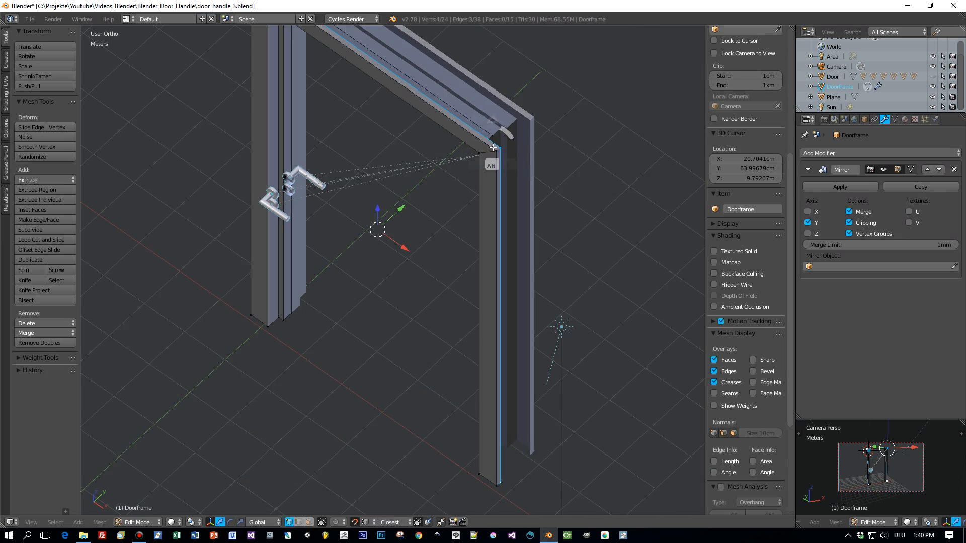
pyautogui.keyDown('alt'); pyautogui.keyDown('shift'); pyautogui.rightClick(491, 147); pyautogui.keyUp('shift'); pyautogui.keyUp('alt')
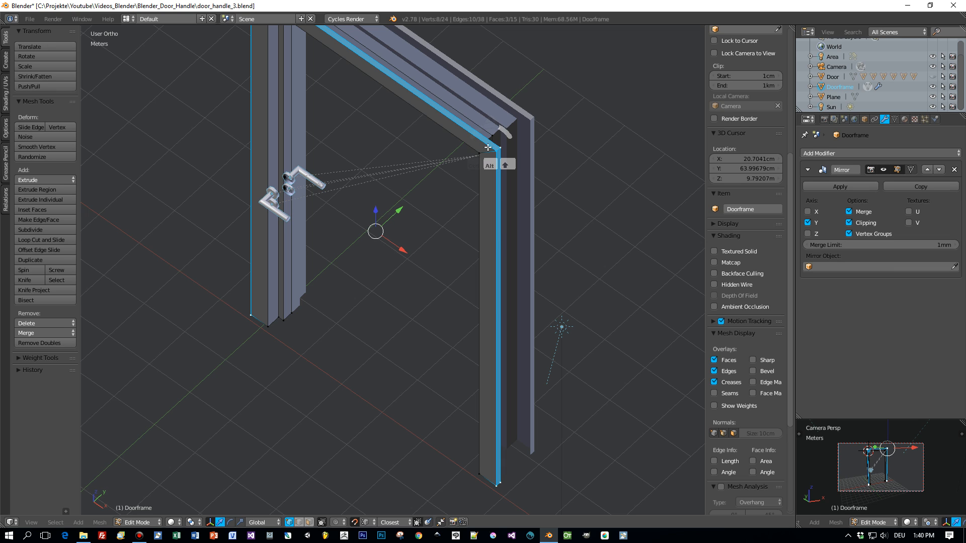
pyautogui.keyDown('alt'); pyautogui.keyDown('shift'); pyautogui.rightClick(479, 223); pyautogui.keyUp('shift'); pyautogui.keyUp('alt')
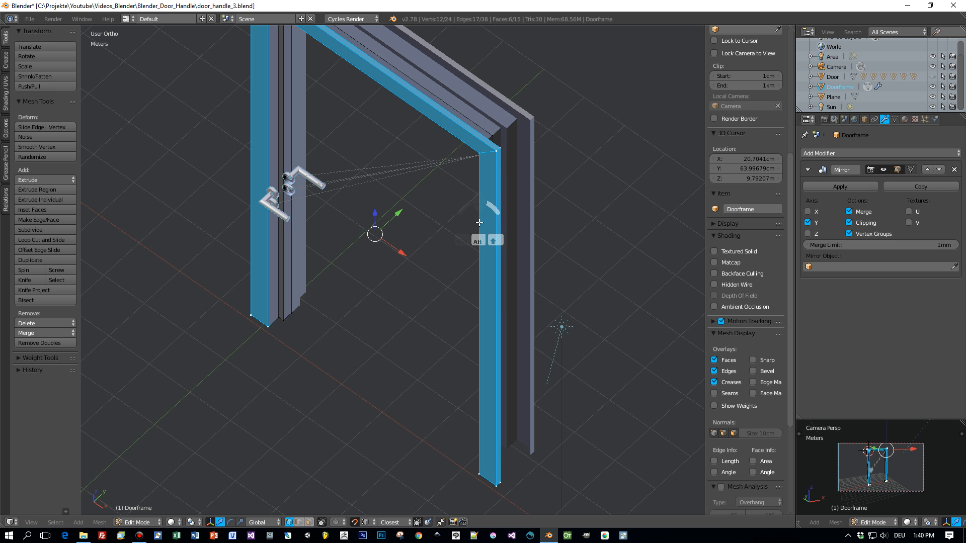
pyautogui.moveTo(479, 222); pyautogui.dragTo(511, 221, button='middle')
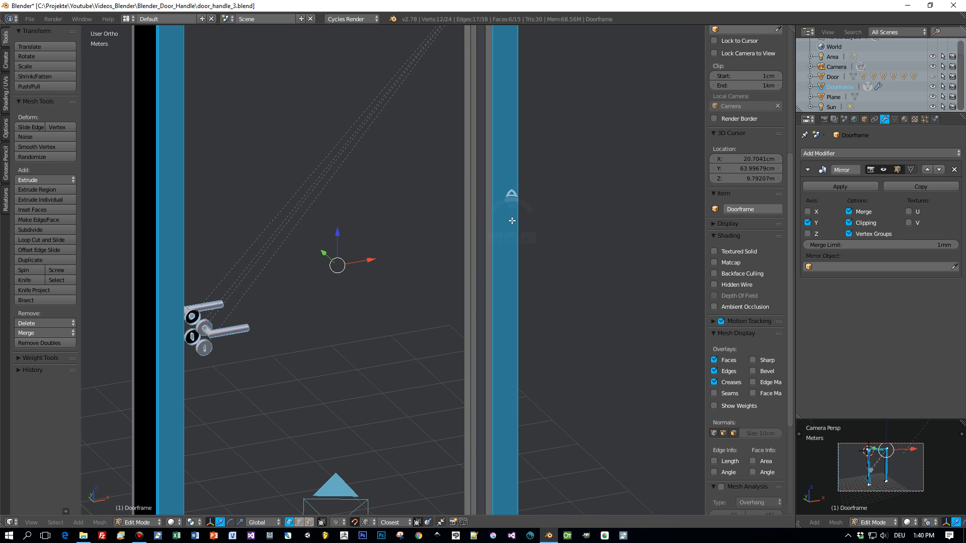
pyautogui.keyDown('alt'); pyautogui.keyDown('shift'); pyautogui.rightClick(486, 207); pyautogui.keyUp('shift'); pyautogui.keyUp('alt')
pyautogui.scroll(-3, 486, 207)
pyautogui.moveTo(495, 193)
pyautogui.mouseDown(button='middle')
pyautogui.moveTo(479, 151)
pyautogui.moveTo(485, 130)
pyautogui.moveTo(496, 194)
pyautogui.mouseUp(button='middle')
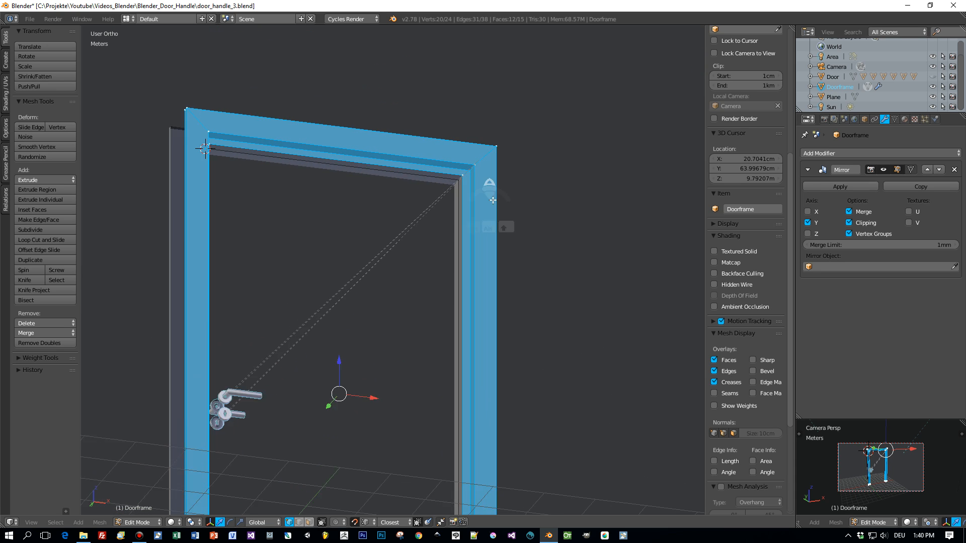
# - Try deselecting the inner vertices at the frame's hinge-side top corner
pyautogui.scroll(4, 514, 140)
pyautogui.keyDown('shift'); pyautogui.rightClick(520, 103); pyautogui.keyUp('shift')
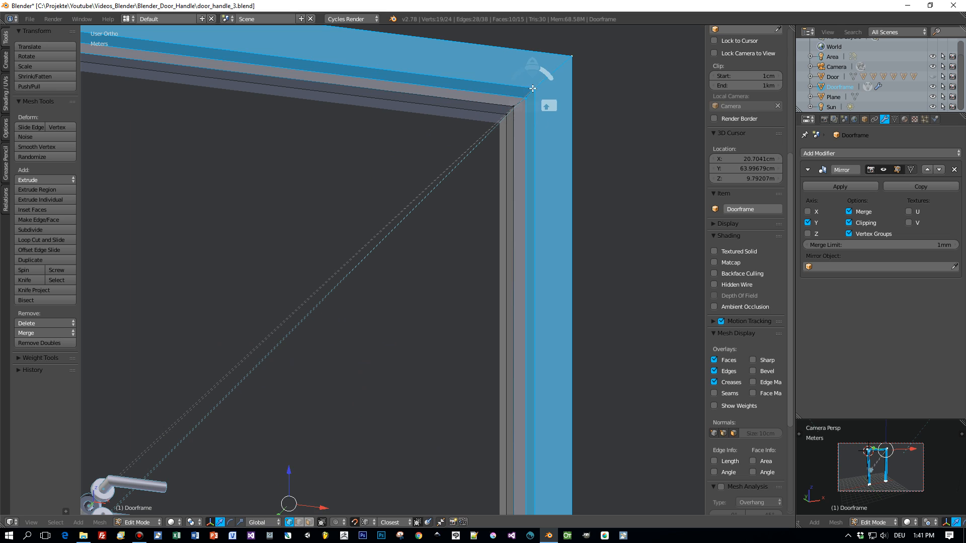
pyautogui.keyDown('shift'); pyautogui.rightClick(517, 106); pyautogui.keyUp('shift')
pyautogui.keyDown('shift'); pyautogui.rightClick(514, 110); pyautogui.keyUp('shift')
pyautogui.scroll(-3, 514, 110)
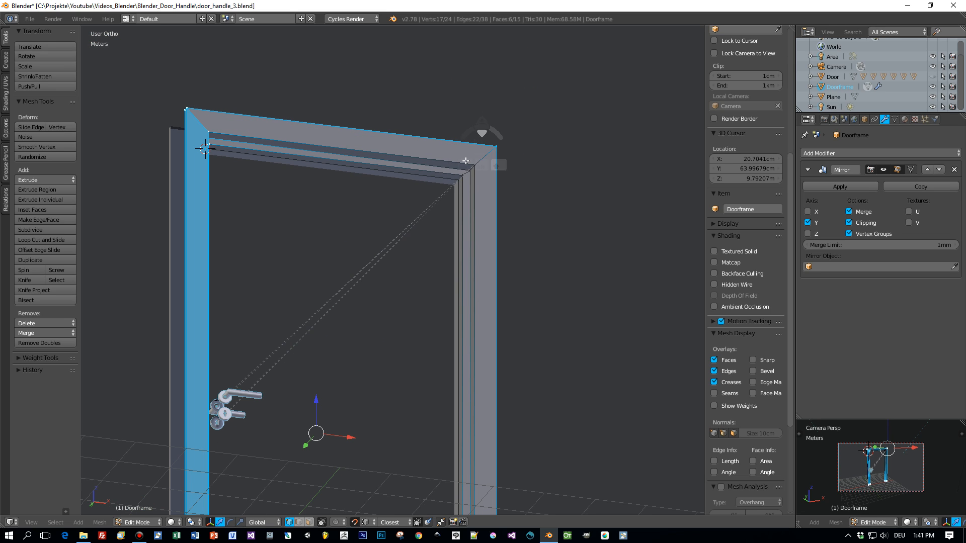
pyautogui.keyDown('shift'); pyautogui.rightClick(462, 175); pyautogui.keyUp('shift')
# - Switch to edge selection and deselect the diagonal mitre edges at both top corners of the casing
pyautogui.click(299, 522)
pyautogui.keyDown('shift'); pyautogui.rightClick(468, 166); pyautogui.keyUp('shift')
pyautogui.moveTo(471, 166); pyautogui.dragTo(373, 179, button='middle')
pyautogui.keyDown('shift'); pyautogui.rightClick(297, 166); pyautogui.keyUp('shift')
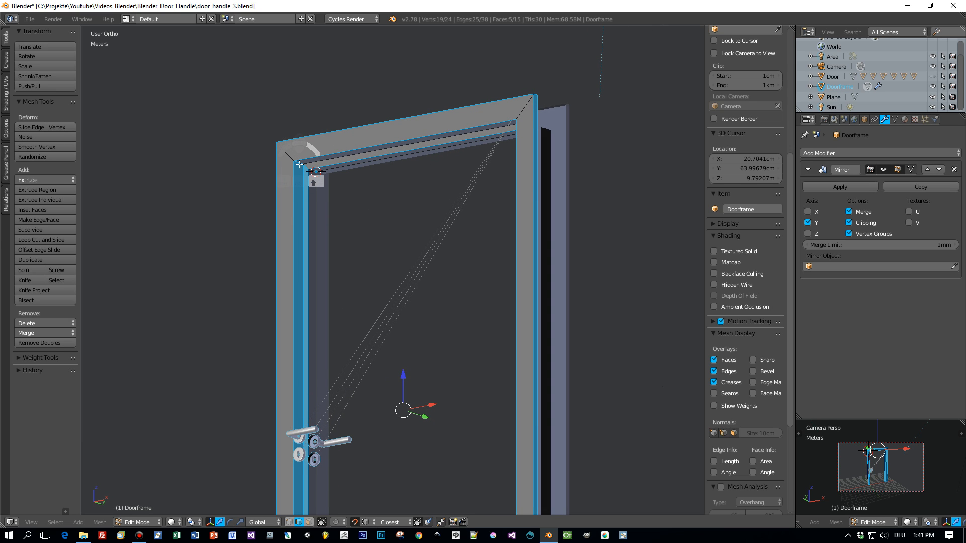
pyautogui.keyDown('shift'); pyautogui.rightClick(301, 169); pyautogui.keyUp('shift')
pyautogui.keyDown('shift'); pyautogui.rightClick(305, 170); pyautogui.keyUp('shift')
# - Deselect the short bottom edges of both door frame posts
pyautogui.scroll(2, 317, 188)
pyautogui.moveTo(318, 189); pyautogui.dragTo(318, 267, button='middle')
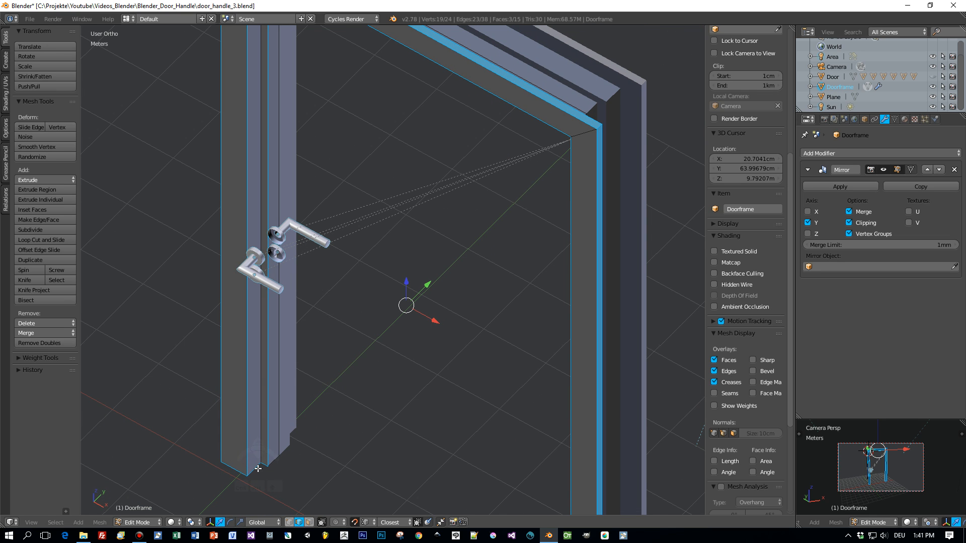
pyautogui.keyDown('shift'); pyautogui.rightClick(240, 478); pyautogui.keyUp('shift')
pyautogui.scroll(-2, 237, 472)
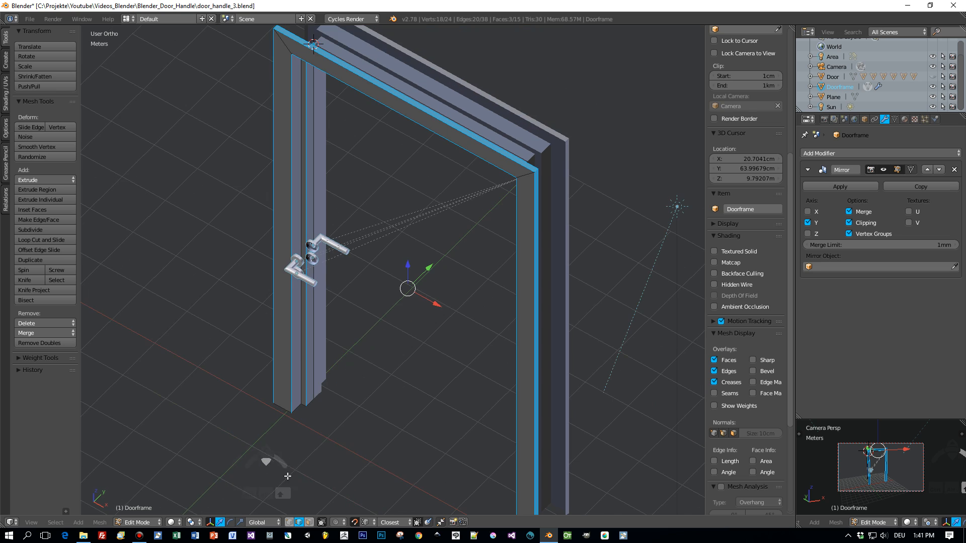
pyautogui.keyDown('shift'); pyautogui.moveTo(352, 405); pyautogui.dragTo(322, 302, button='middle'); pyautogui.keyUp('shift')
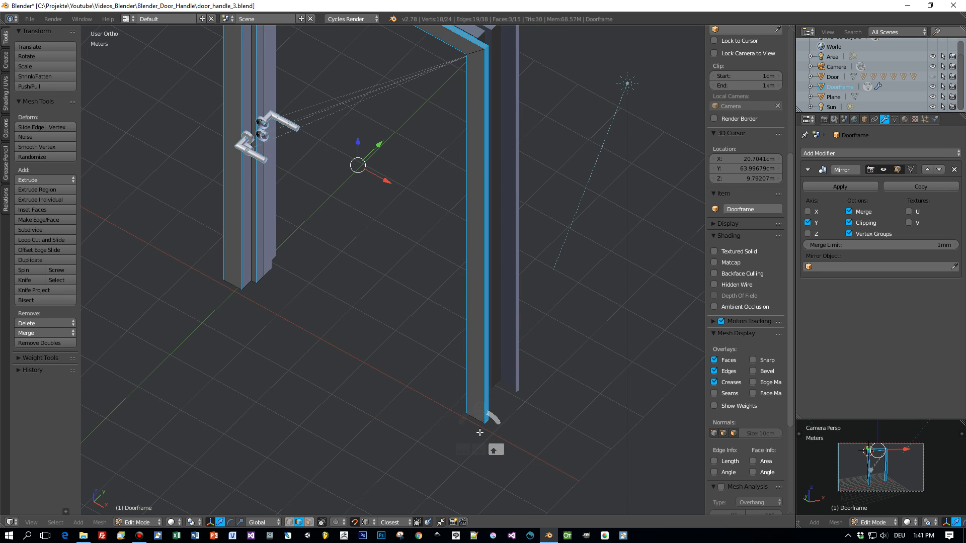
pyautogui.keyDown('shift'); pyautogui.rightClick(486, 417); pyautogui.keyUp('shift')
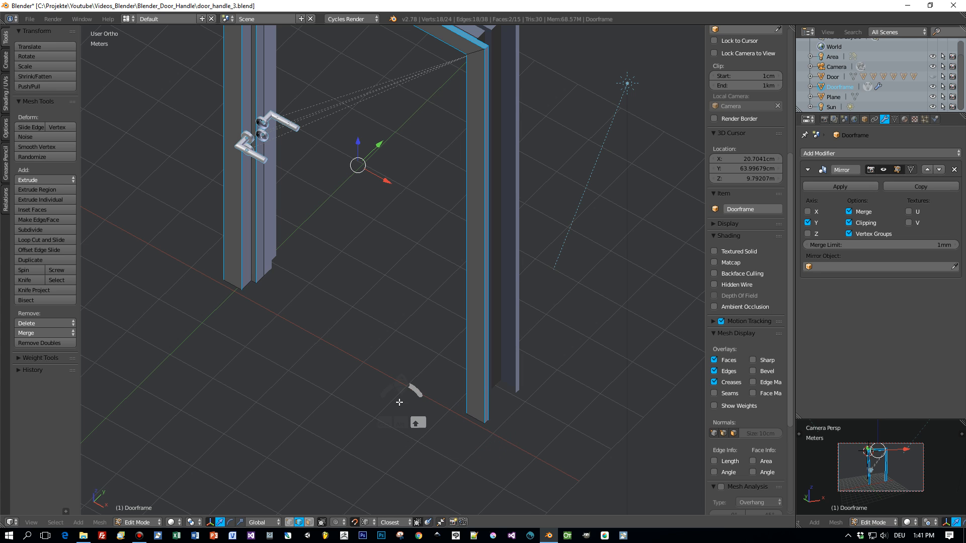
# - Bevel the selected casing edges with two segments and an offset of about 0.0178
pyautogui.scroll(-3, 387, 171)
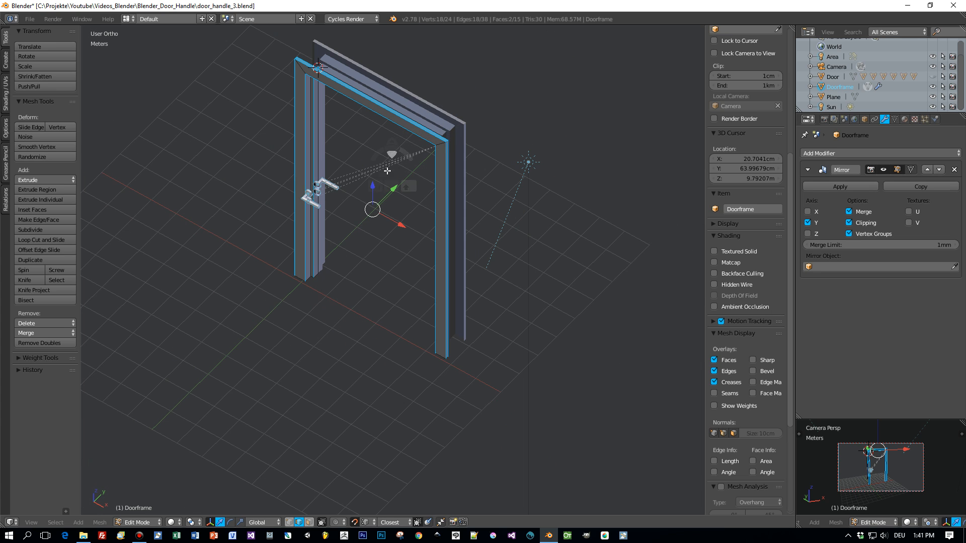
pyautogui.scroll(8, 453, 276)
pyautogui.hotkey('ctrl', 'b')
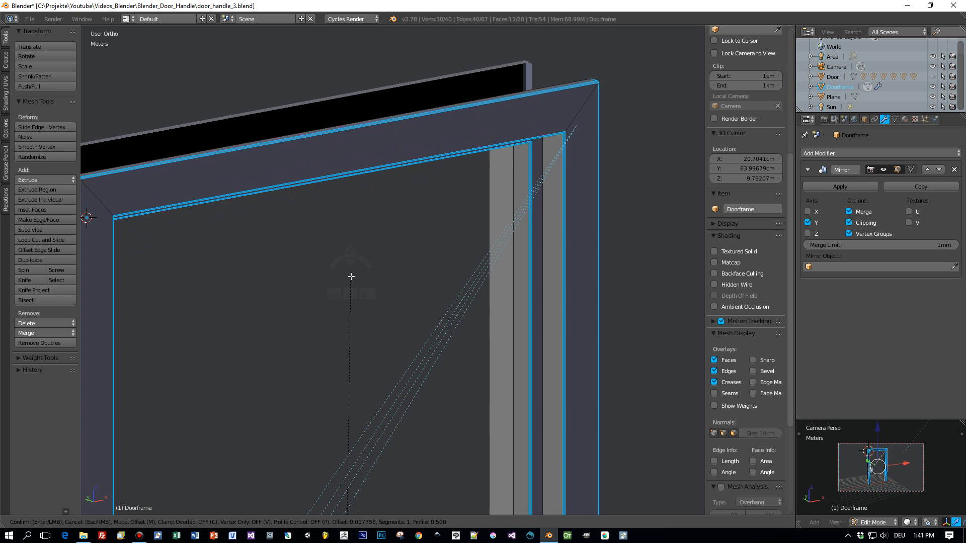
pyautogui.scroll(1, 350, 276)
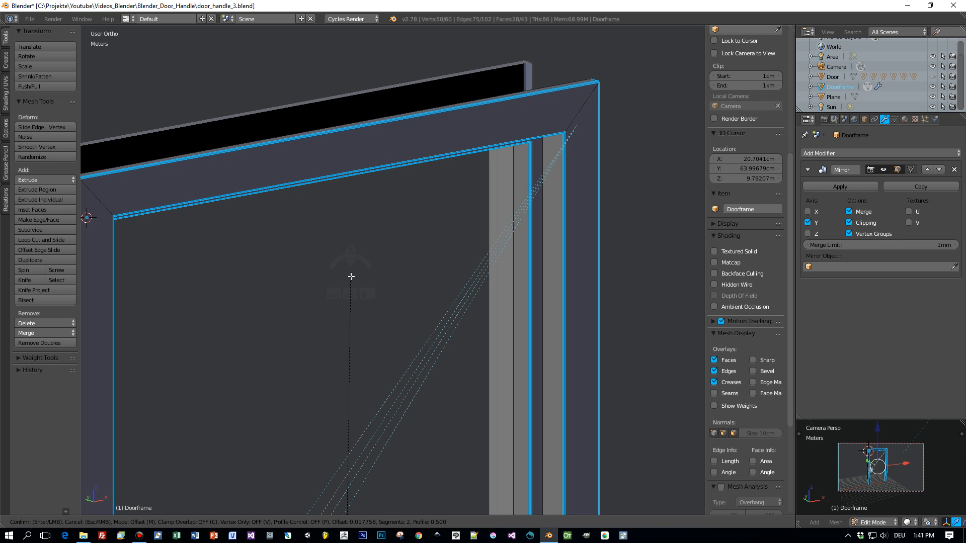
pyautogui.click(351, 276)
pyautogui.moveTo(351, 277); pyautogui.dragTo(507, 337, button='middle')
# - Return to Object Mode and unhide the door in the scene
pyautogui.scroll(-6, 508, 336)
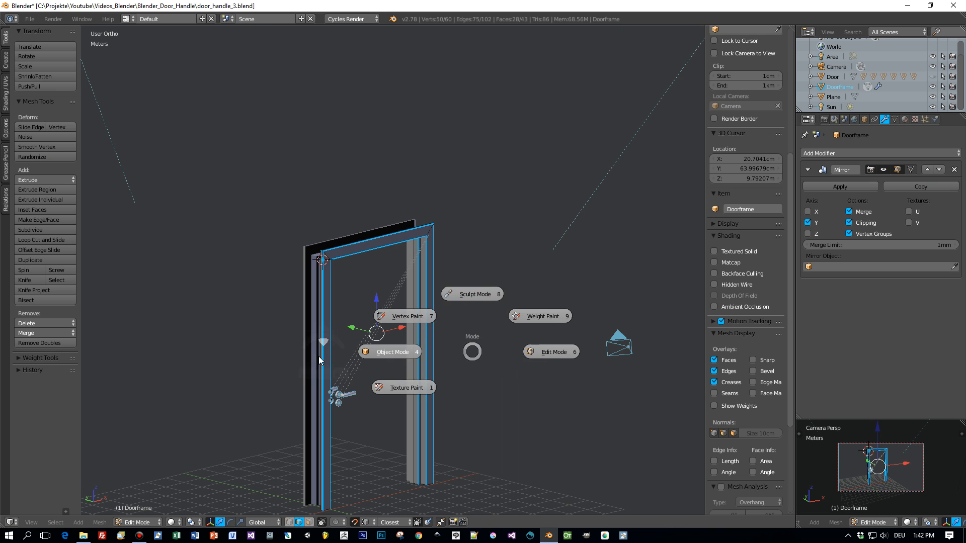
pyautogui.click(400, 354)
pyautogui.moveTo(398, 351); pyautogui.dragTo(391, 382, button='middle')
pyautogui.scroll(1, 390, 384)
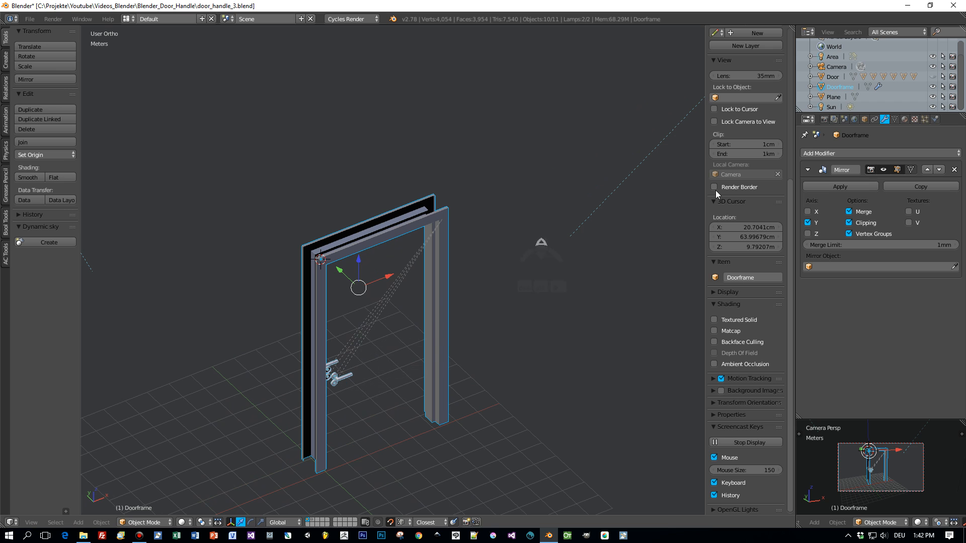
pyautogui.click(933, 76)
pyautogui.moveTo(409, 325); pyautogui.dragTo(636, 328, button='middle')
pyautogui.scroll(2, 561, 346)
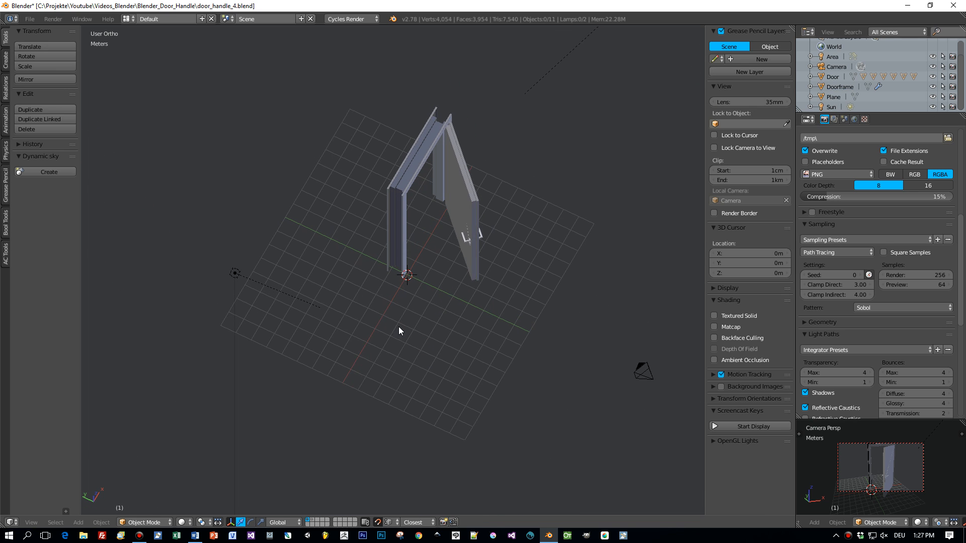
# - Add a cube and move it clear of the frame, beyond the handle-side post
pyautogui.hotkey('shift', 'a')
pyautogui.moveTo(397, 327)
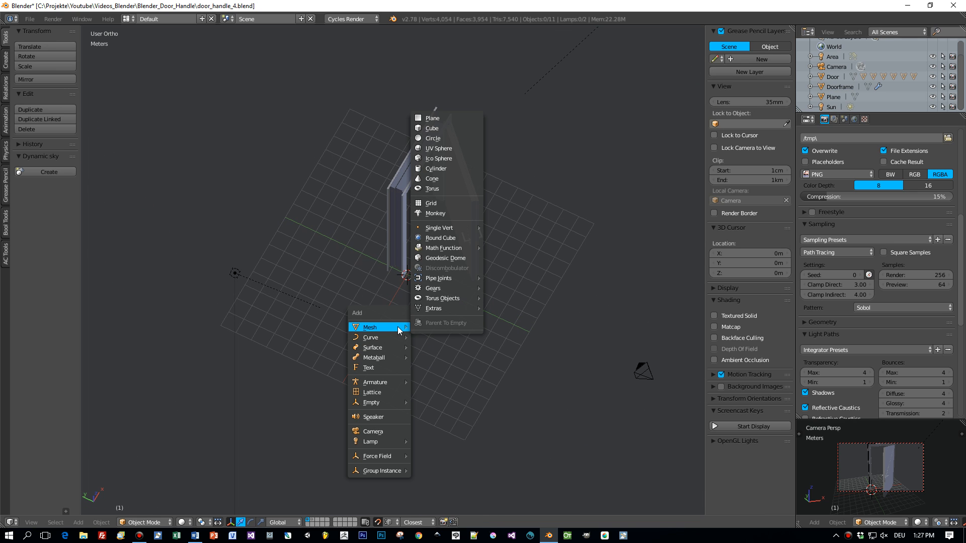
pyautogui.click(441, 128)
pyautogui.moveTo(433, 262); pyautogui.dragTo(480, 300, button='middle')
pyautogui.press('ctrl+KP_1')
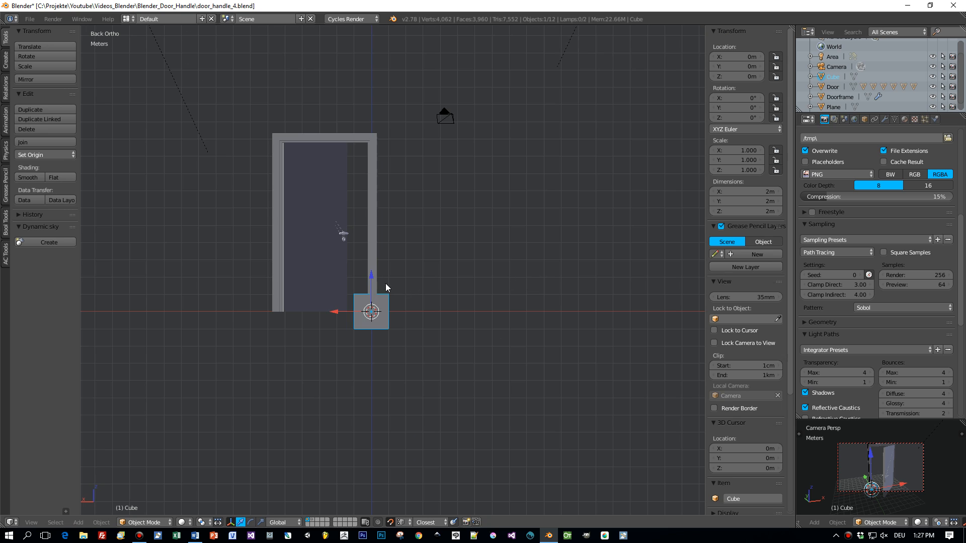
pyautogui.moveTo(372, 275); pyautogui.dragTo(370, 243)
pyautogui.moveTo(336, 280); pyautogui.dragTo(421, 294)
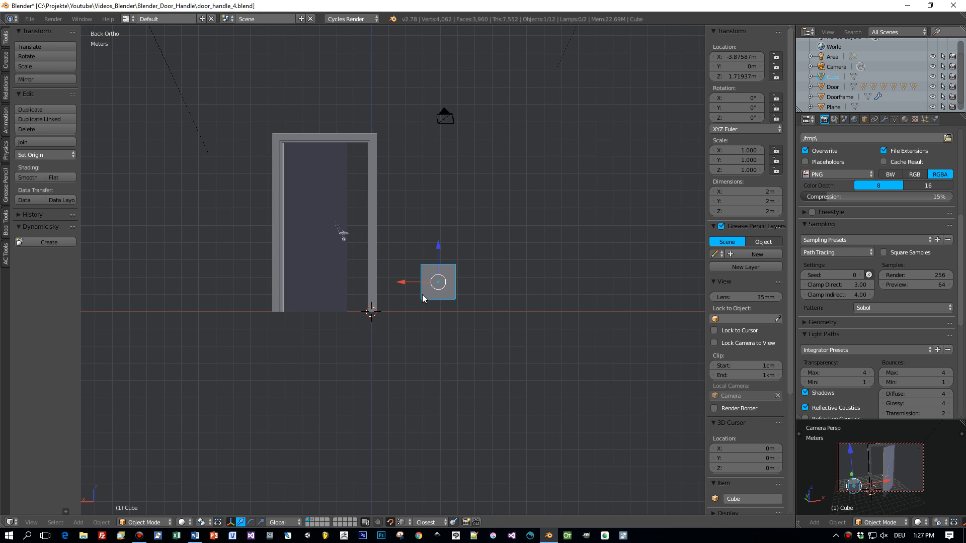
# - Snap the cube to floor level against the frame's handle-side post and align it along Y with the rear casing
pyautogui.press('g')
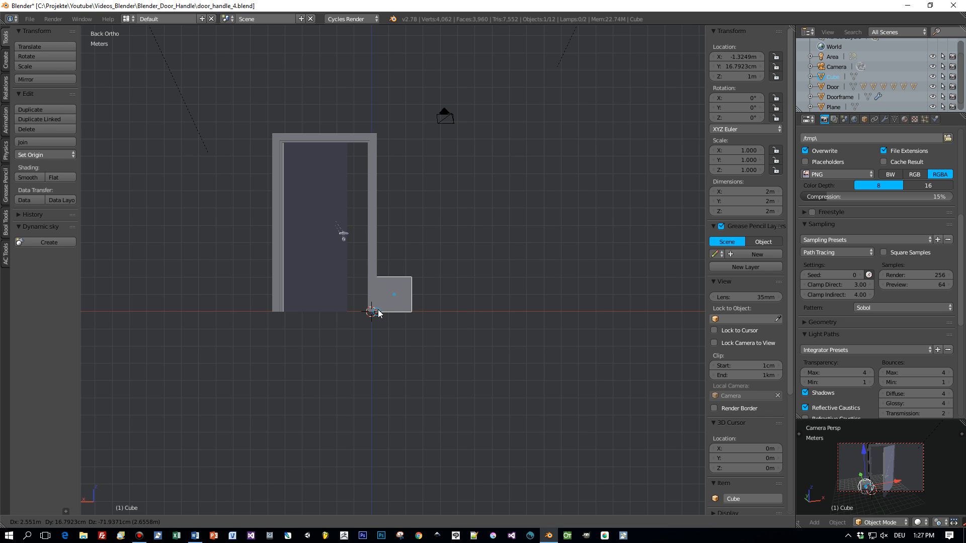
pyautogui.click(378, 314)
pyautogui.moveTo(431, 314); pyautogui.dragTo(355, 419, button='middle')
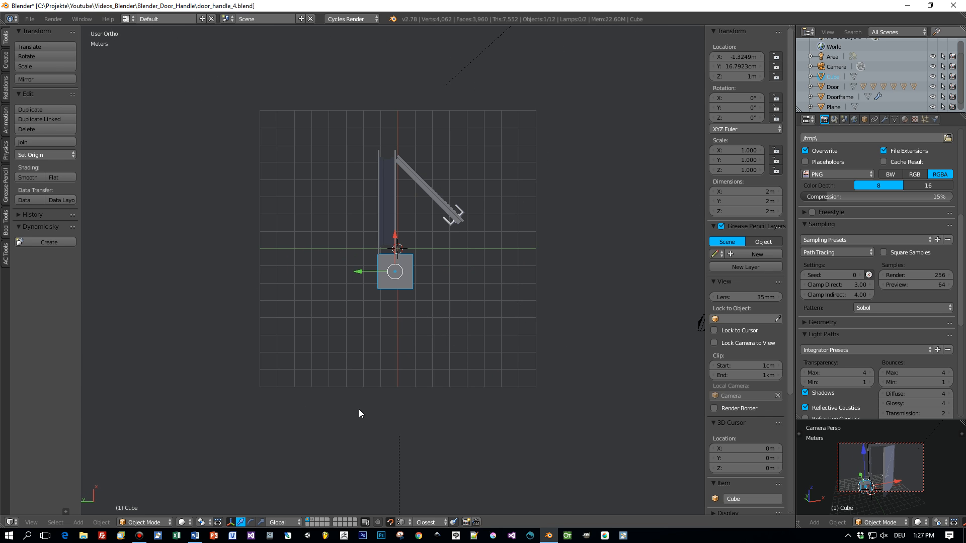
pyautogui.scroll(3, 393, 292)
pyautogui.moveTo(363, 273); pyautogui.dragTo(379, 251)
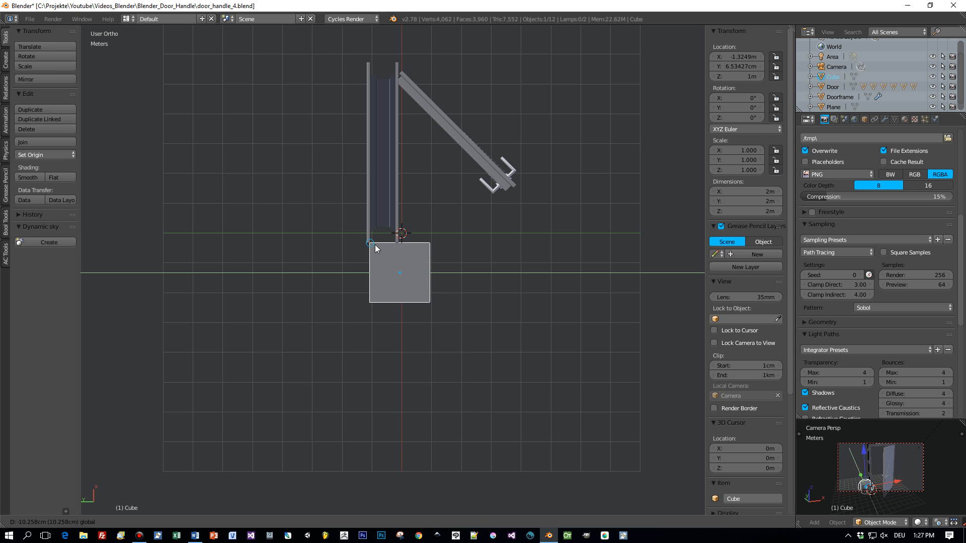
pyautogui.click(375, 249)
# - Move the cube's front face back along Y by about 1.15 m, snapping it to the frame's front casing
pyautogui.moveTo(458, 269); pyautogui.dragTo(411, 245, button='middle')
pyautogui.hotkey('ctrl', 'Tab')
pyautogui.click(464, 266)
pyautogui.rightClick(420, 313)
pyautogui.moveTo(447, 291); pyautogui.dragTo(428, 277, button='middle')
pyautogui.moveTo(396, 279); pyautogui.dragTo(384, 206)
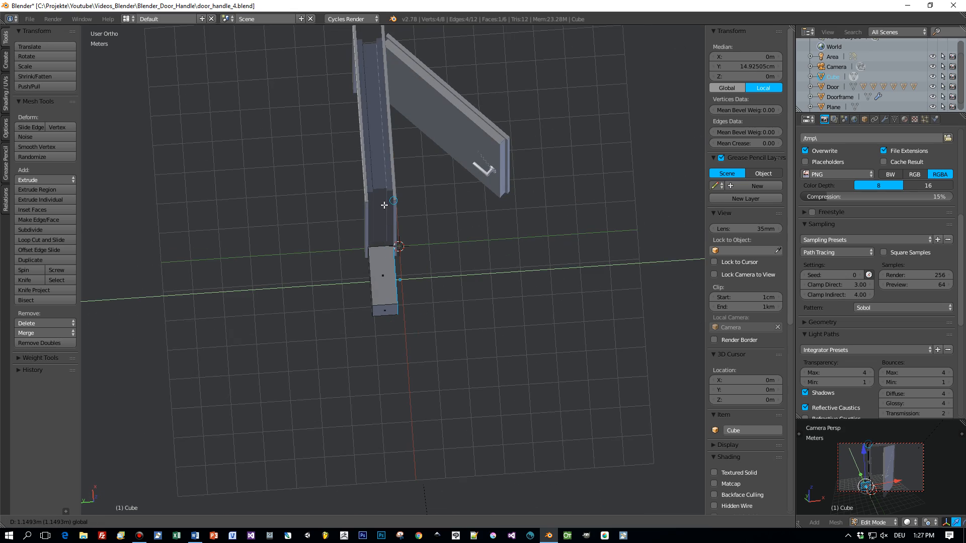
pyautogui.click(385, 204)
# - Raise the cube's top face to the top of the door frame, at a local Z of about 9.34 m
pyautogui.moveTo(406, 221); pyautogui.dragTo(382, 259, button='middle')
pyautogui.rightClick(381, 258)
pyautogui.press('KP_1')
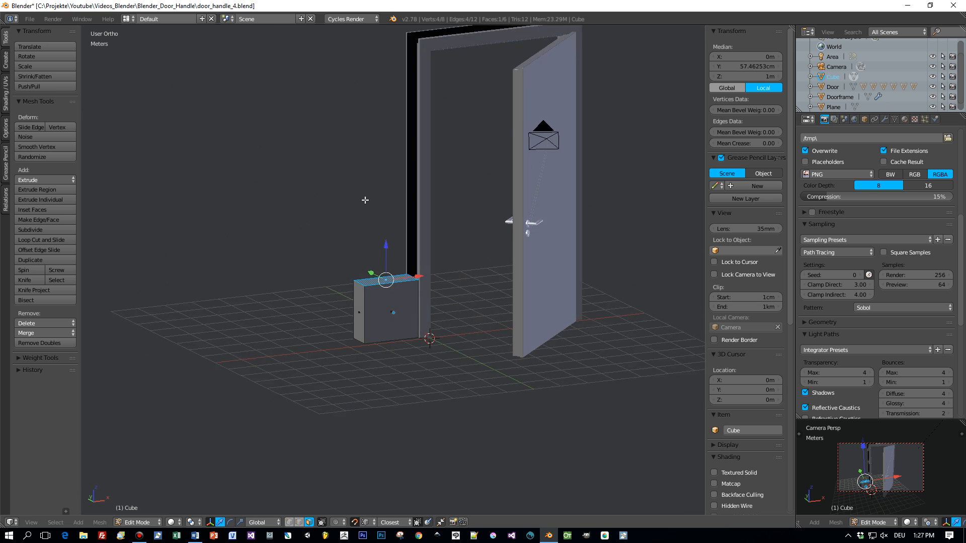
pyautogui.moveTo(389, 243); pyautogui.dragTo(390, 25)
pyautogui.scroll(-4, 360, 139)
pyautogui.moveTo(360, 176); pyautogui.dragTo(395, 212, button='middle')
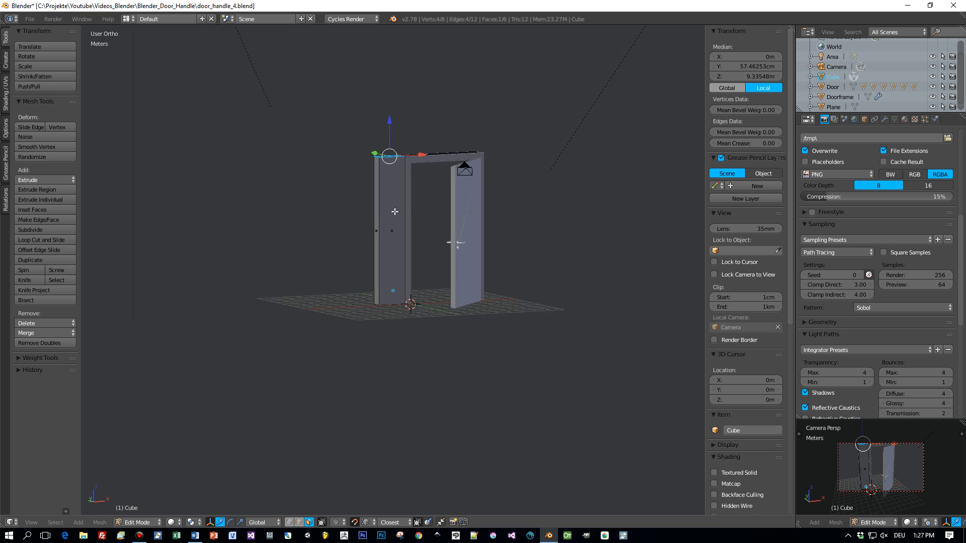
# - Extend the cube's outer end along X to a wall length of about 5.41 m and delete its end face against the frame
pyautogui.rightClick(375, 219)
pyautogui.moveTo(413, 228); pyautogui.dragTo(366, 229)
pyautogui.moveTo(378, 240); pyautogui.dragTo(345, 276, button='middle')
pyautogui.scroll(3, 407, 220)
pyautogui.rightClick(413, 151)
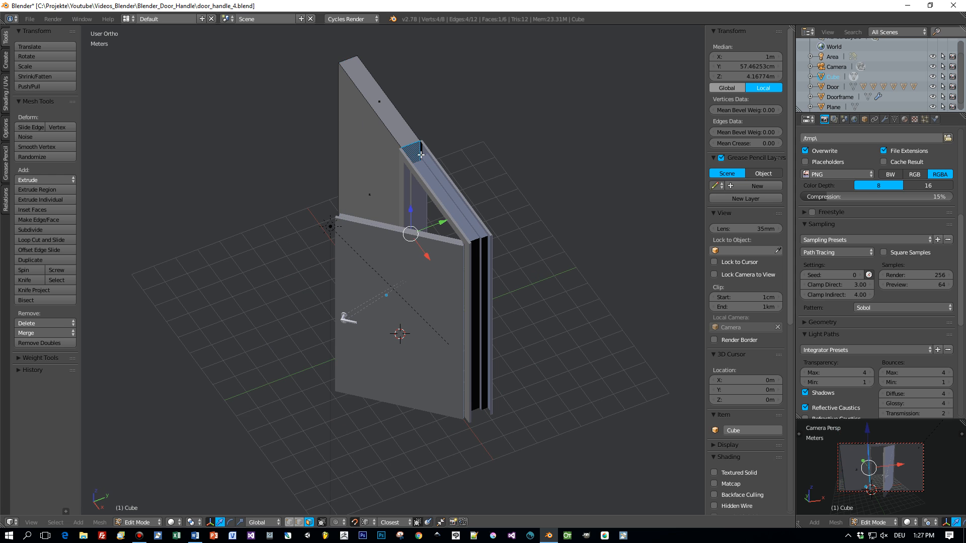
pyautogui.press('x')
pyautogui.click(412, 176)
# - Raise the wall piece's top face above the door frame to a local Z of about 10.44 m
pyautogui.moveTo(356, 187); pyautogui.dragTo(462, 192, button='middle')
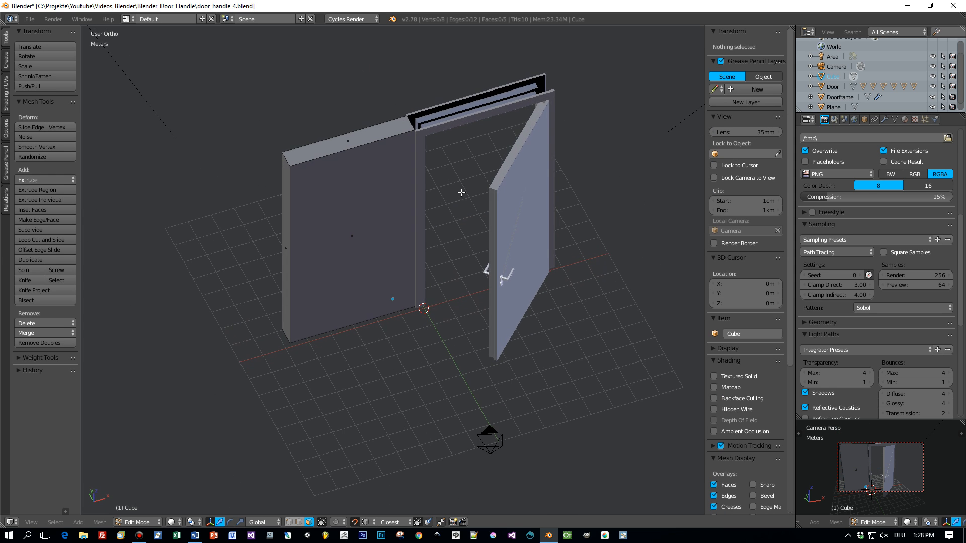
pyautogui.scroll(-3, 444, 203)
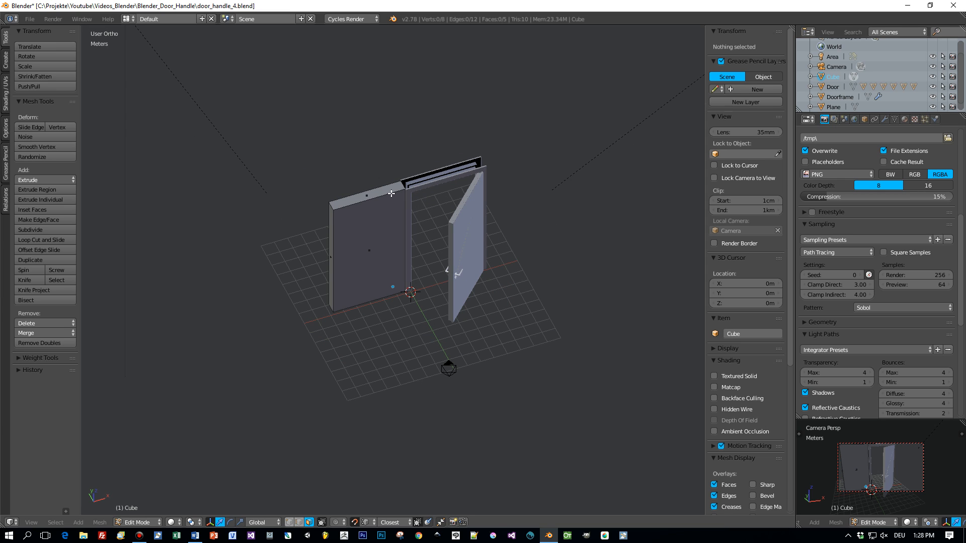
pyautogui.moveTo(415, 193); pyautogui.dragTo(402, 169, button='middle')
pyautogui.scroll(3, 388, 178)
pyautogui.scroll(-1, 389, 178)
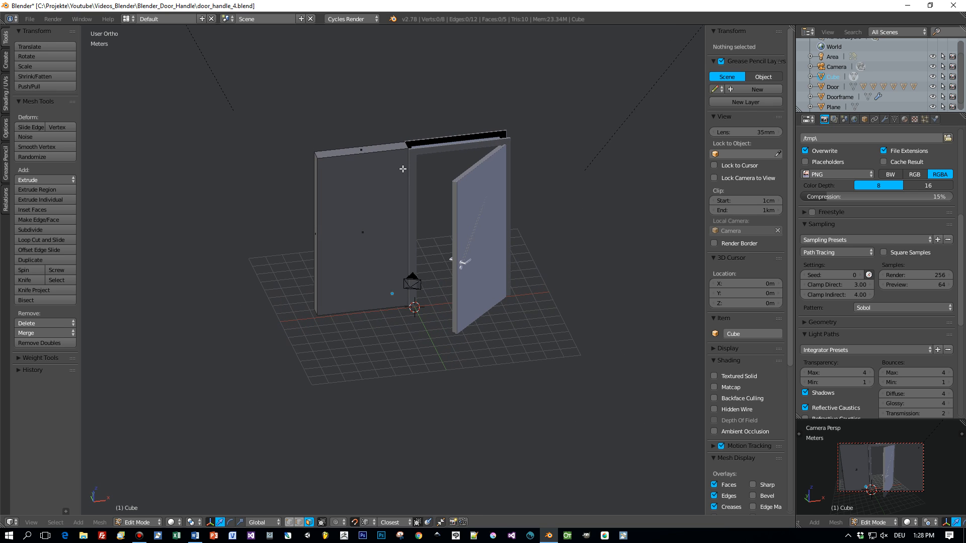
pyautogui.rightClick(386, 145)
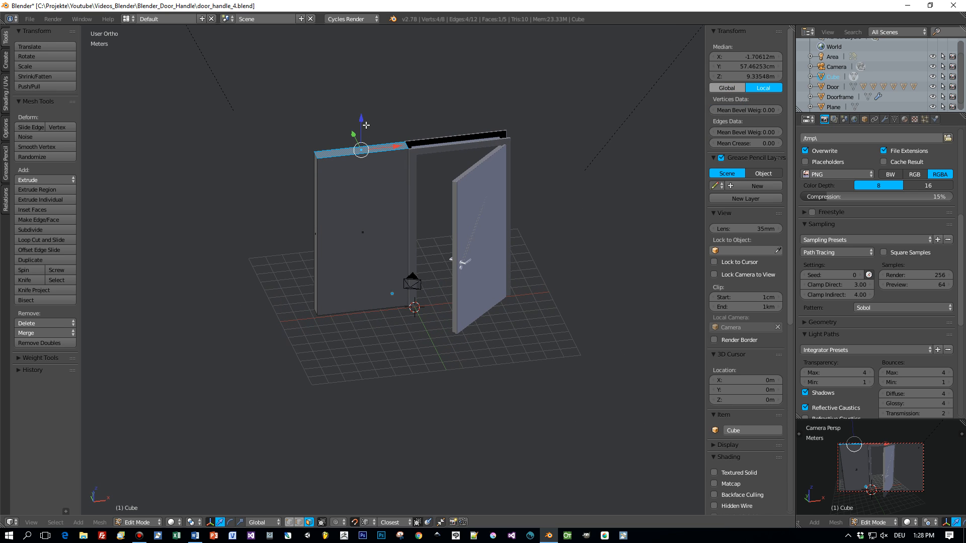
pyautogui.press('g')
pyautogui.press('z')
pyautogui.click(362, 100)
# - Add a horizontal loop cut around the wall piece and slide it up level with the frame's top, at local Z about 9.30 m
pyautogui.press('KP_1')
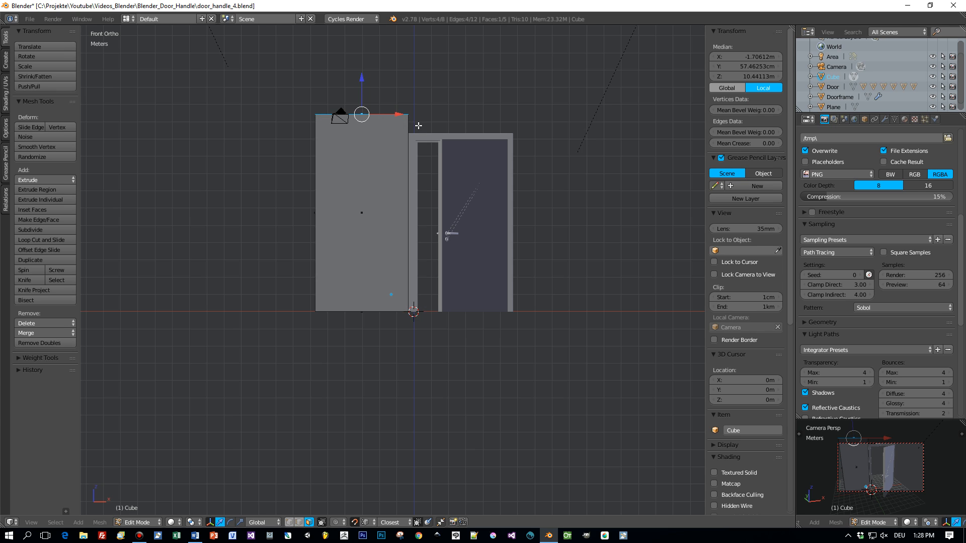
pyautogui.hotkey('ctrl', 'r')
pyautogui.click(411, 123)
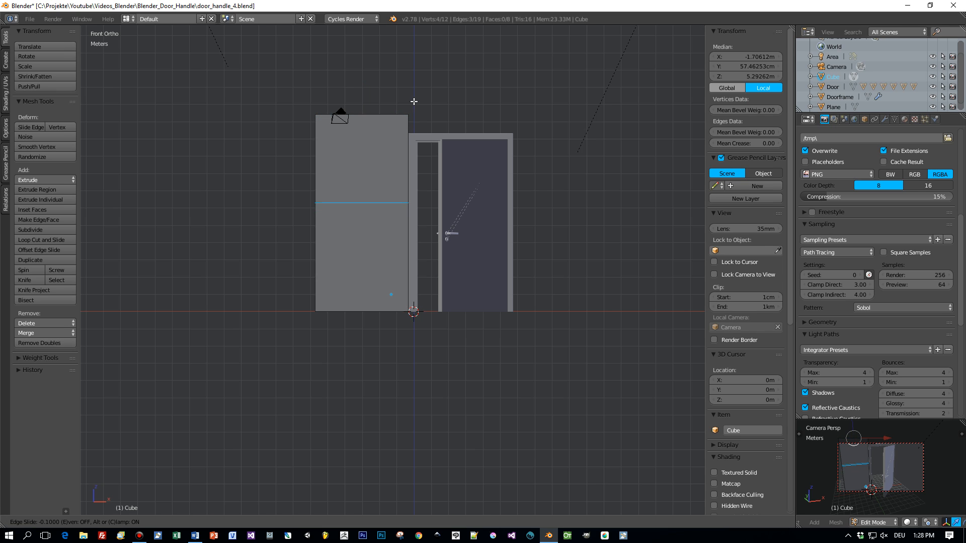
pyautogui.click(418, 49)
pyautogui.scroll(3, 447, 94)
pyautogui.keyDown('shift'); pyautogui.moveTo(451, 93); pyautogui.dragTo(412, 255, button='middle'); pyautogui.keyUp('shift')
pyautogui.press('KP_1')
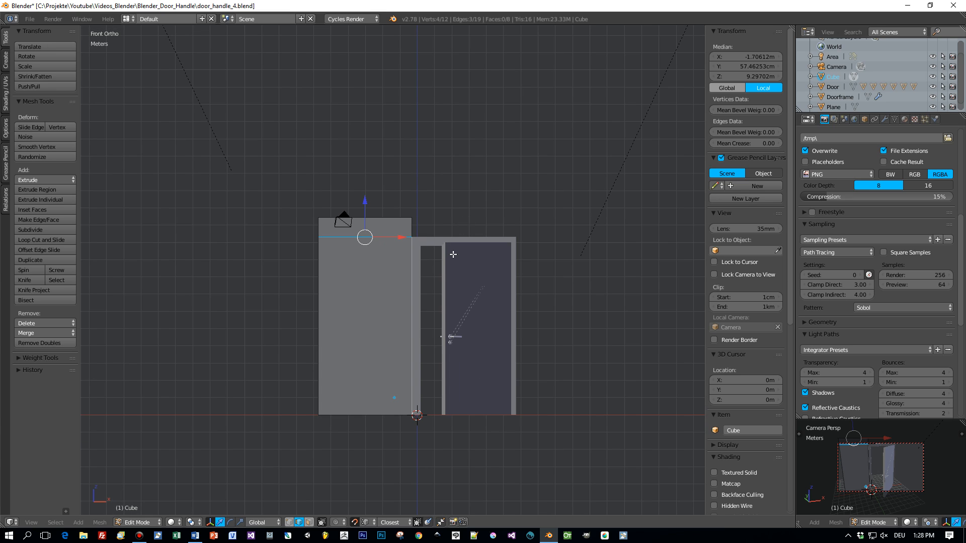
# - In Object Mode, duplicate the wall piece about 12.47 m along X and rotate the copy 180° about Z
pyautogui.press('Tab')
pyautogui.click(345, 281)
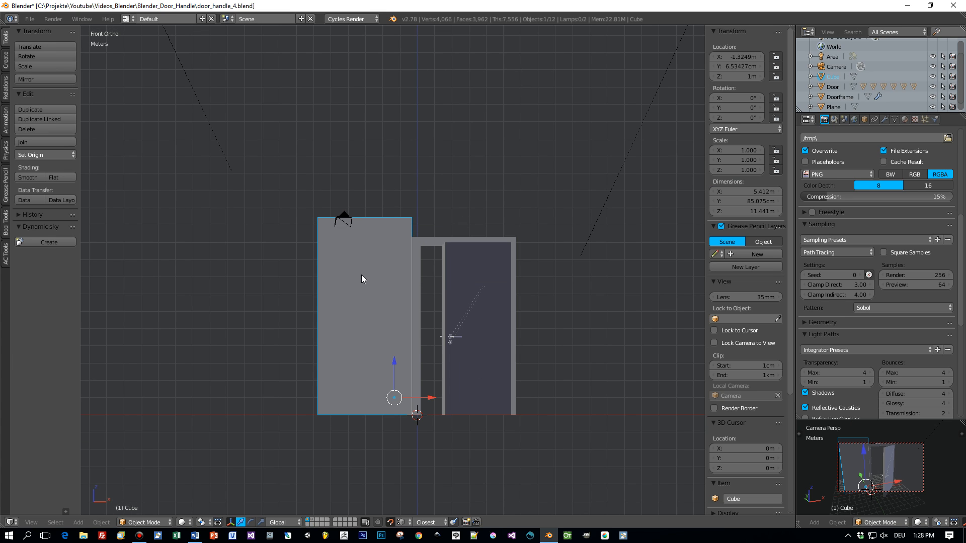
pyautogui.hotkey('shift', 'd')
pyautogui.press('x')
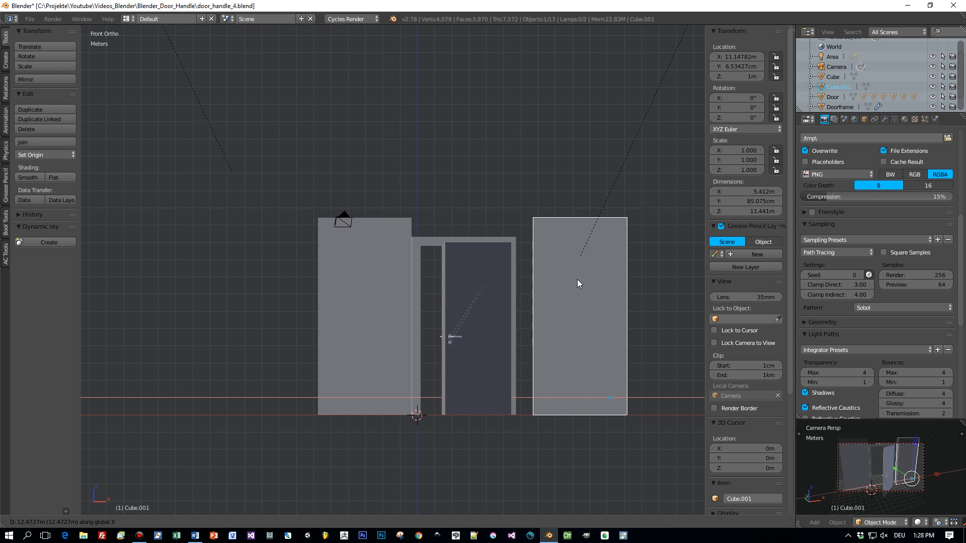
pyautogui.click(577, 284)
pyautogui.write('rz180')
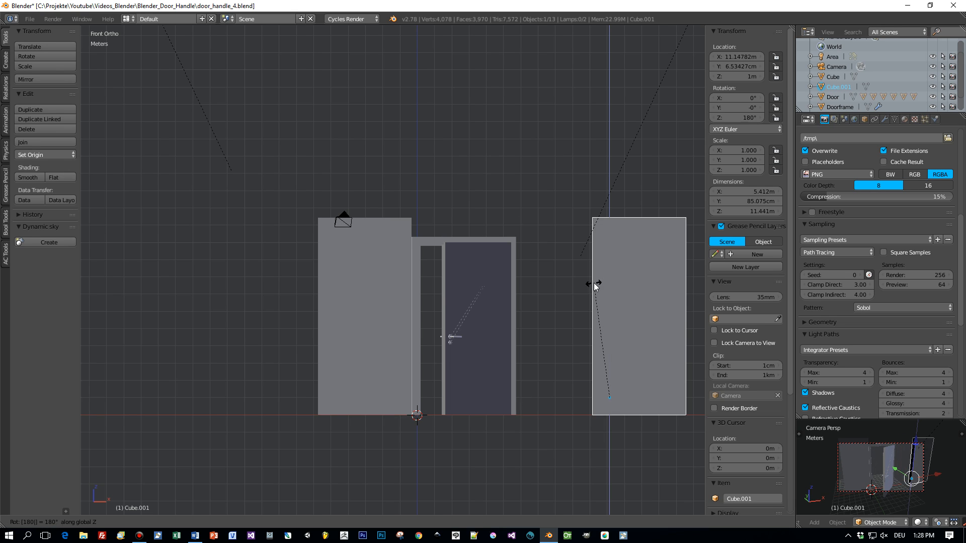
pyautogui.press('Return')
# - Move the wall copy along X against the frame's hinge-side post and align it along Y with the first wall piece
pyautogui.scroll(-6, 751, 464)
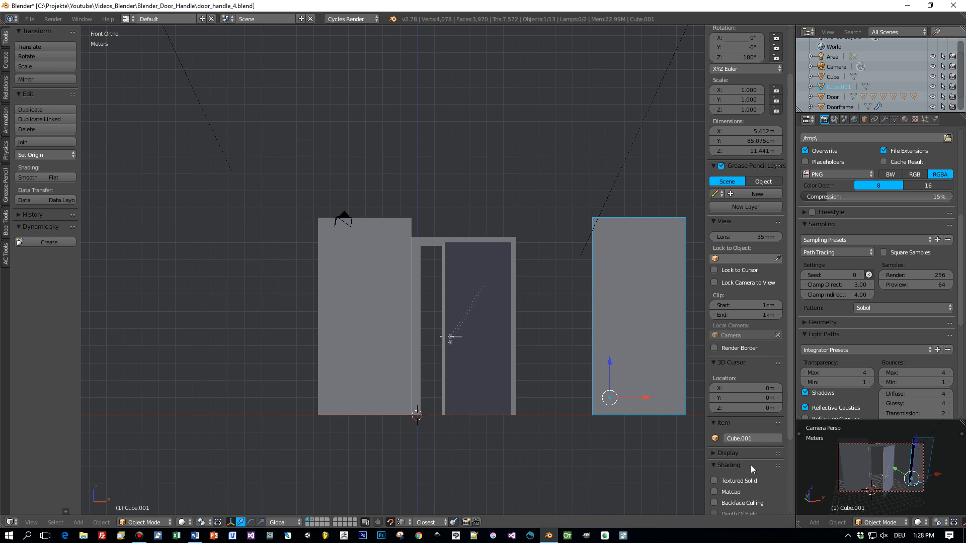
pyautogui.moveTo(647, 399); pyautogui.dragTo(518, 415)
pyautogui.moveTo(586, 339); pyautogui.dragTo(463, 412, button='middle')
pyautogui.moveTo(400, 459); pyautogui.dragTo(386, 449)
pyautogui.moveTo(397, 420); pyautogui.dragTo(473, 399, button='middle')
# - Examine from above, in solid and wireframe display, how both wall pieces meet the door frame and its casings
pyautogui.scroll(5, 531, 386)
pyautogui.moveTo(533, 384); pyautogui.dragTo(382, 336, button='middle')
pyautogui.scroll(-4, 433, 316)
pyautogui.moveTo(473, 300); pyautogui.dragTo(493, 236, button='middle')
pyautogui.scroll(3, 381, 345)
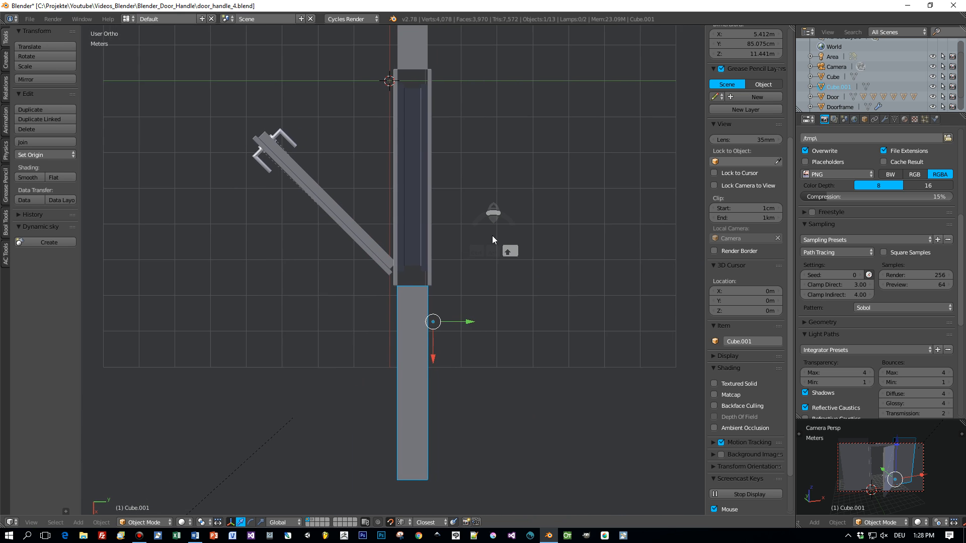
pyautogui.scroll(6, 494, 241)
pyautogui.scroll(3, 493, 240)
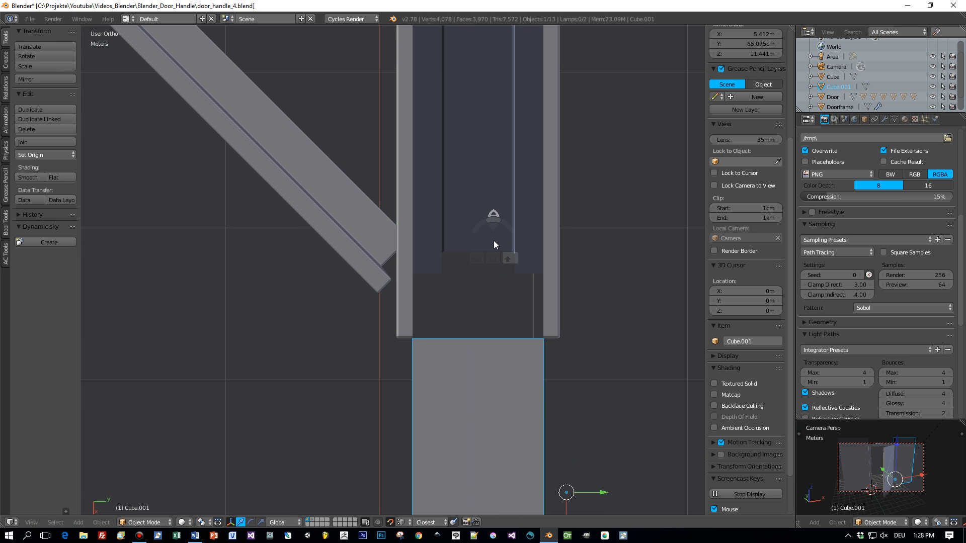
pyautogui.scroll(-5, 493, 240)
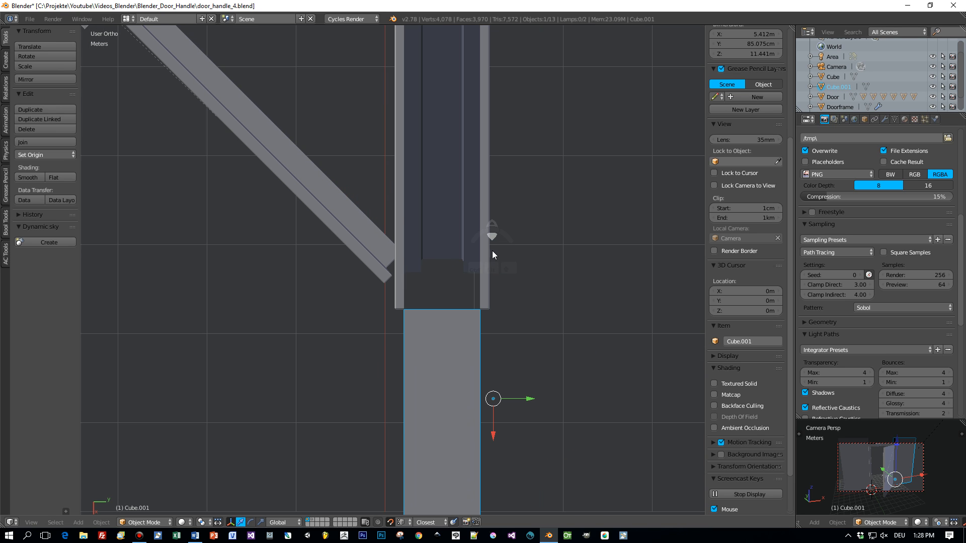
pyautogui.press('z')
pyautogui.click(566, 249)
pyautogui.scroll(2, 548, 306)
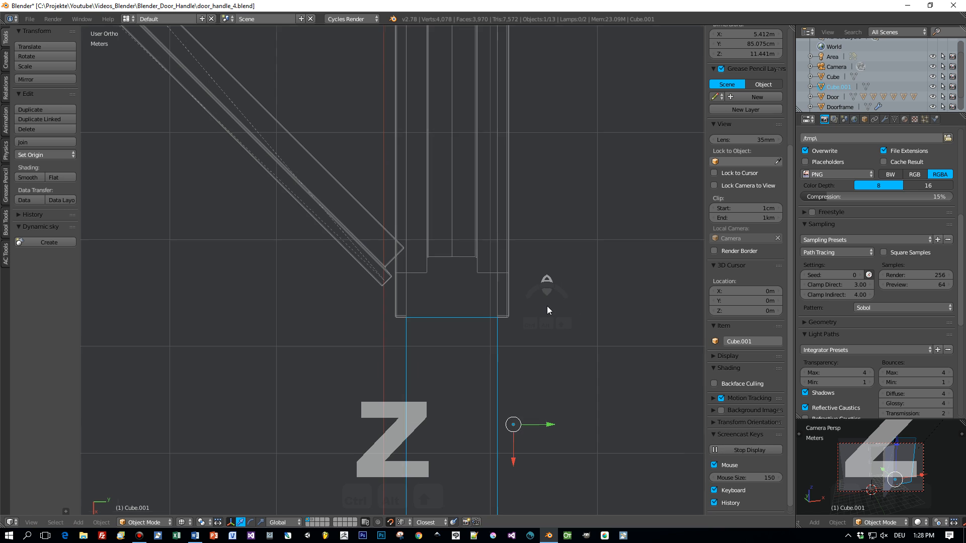
pyautogui.scroll(-2, 547, 306)
pyautogui.moveTo(548, 306); pyautogui.dragTo(505, 339, button='middle')
pyautogui.scroll(8, 505, 339)
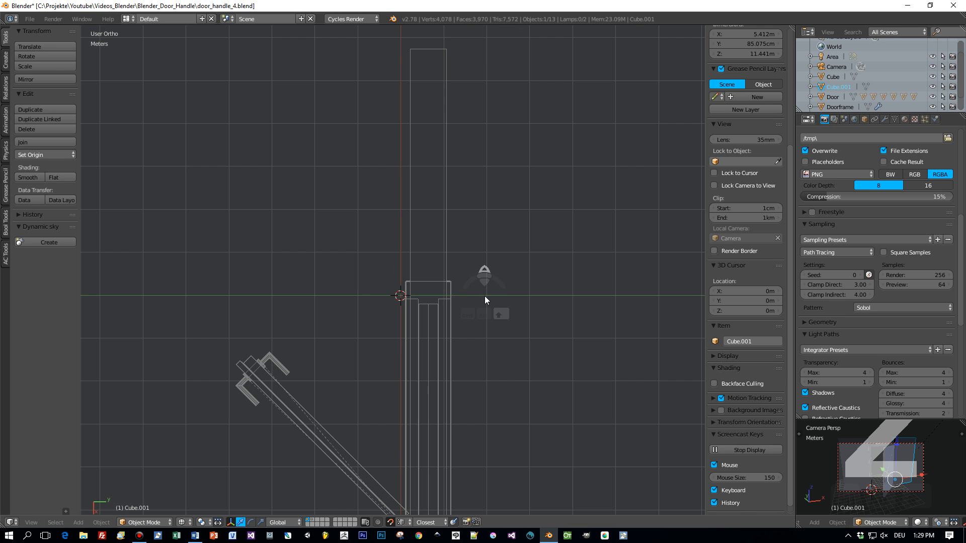
pyautogui.scroll(-5, 598, 301)
pyautogui.moveTo(599, 301); pyautogui.dragTo(578, 324, button='middle')
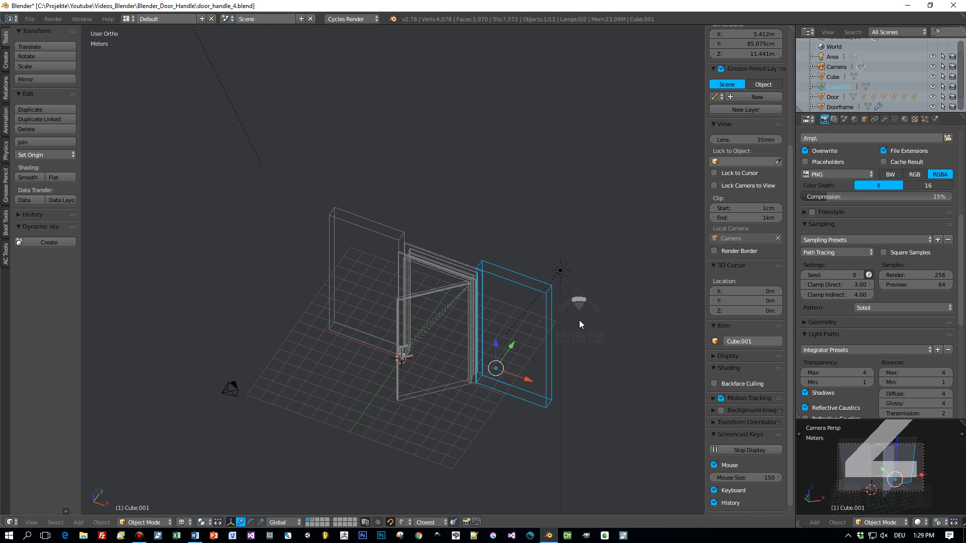
pyautogui.press('z')
pyautogui.click(580, 382)
# - Select both wall pieces and join them into one object
pyautogui.moveTo(524, 338); pyautogui.dragTo(470, 279, button='middle')
pyautogui.scroll(5, 467, 273)
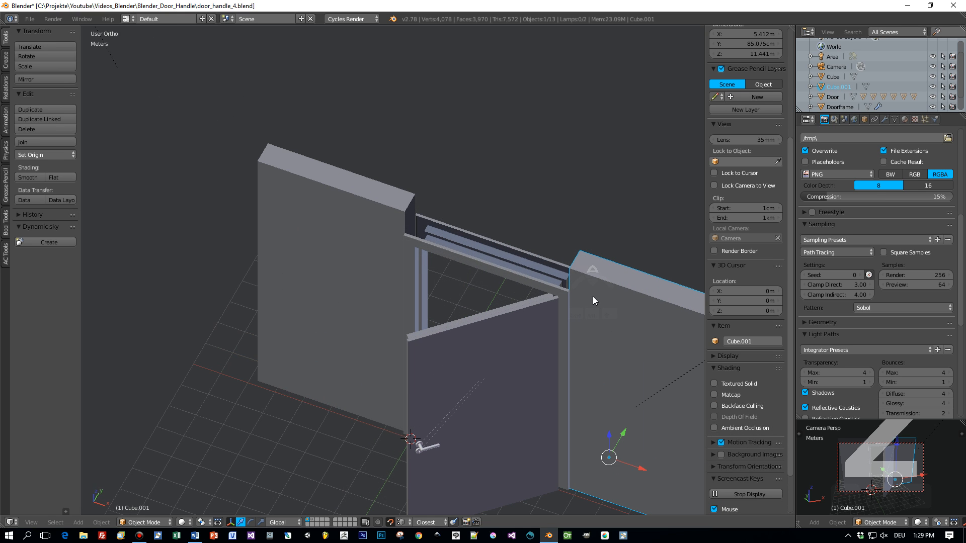
pyautogui.rightClick(382, 235)
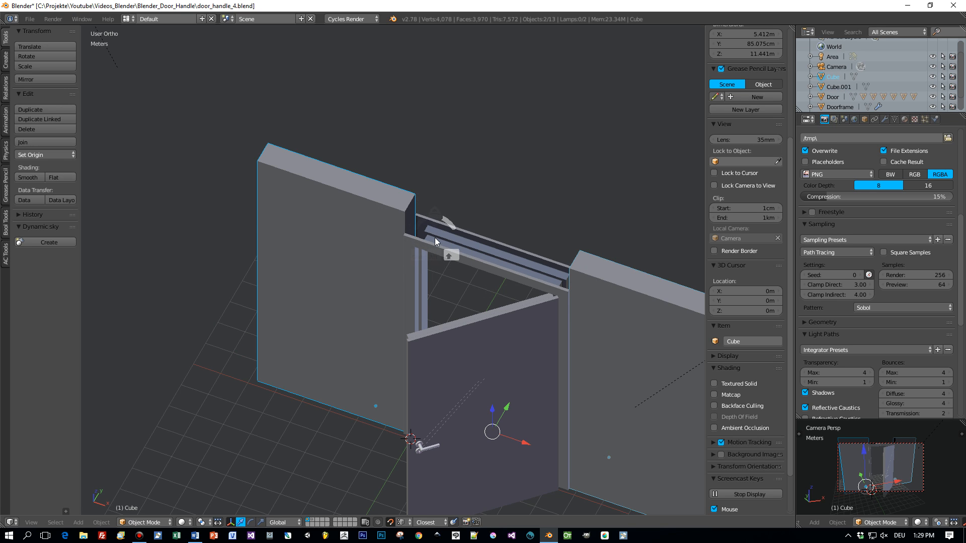
pyautogui.hotkey('ctrl', 'j')
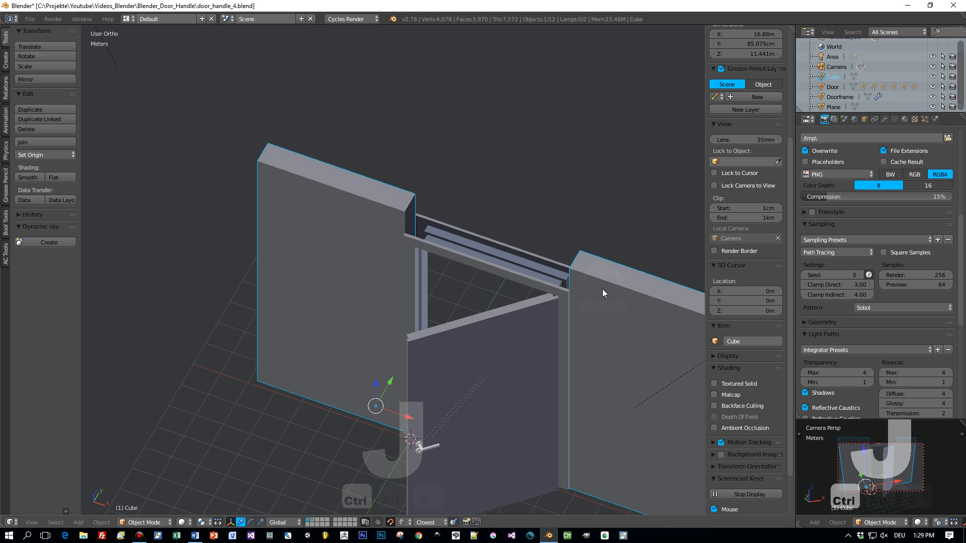
# - In Edit Mode, bridge the two wall halves' upper inner edges with a top face above the door frame
pyautogui.press('Tab')
pyautogui.click(672, 290)
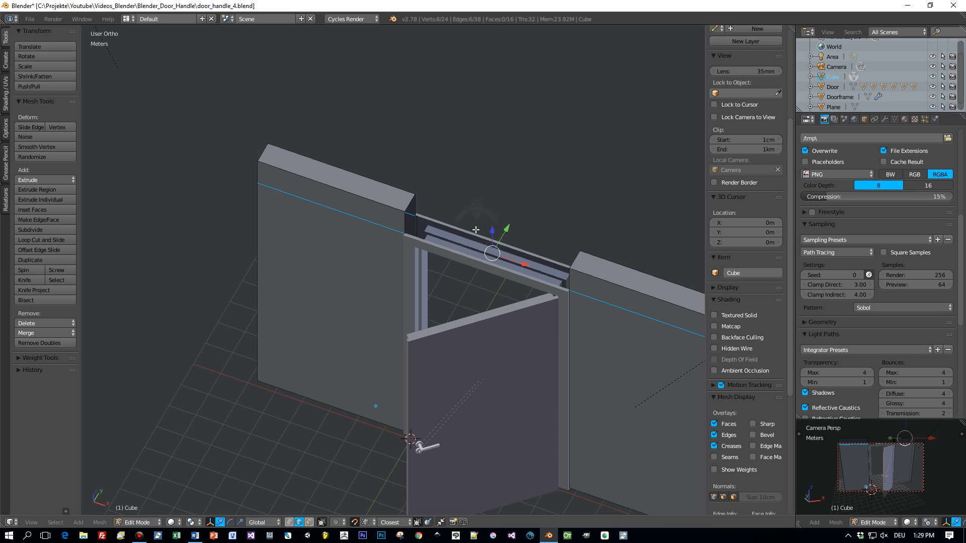
pyautogui.rightClick(411, 206)
pyautogui.keyDown('shift'); pyautogui.rightClick(575, 254); pyautogui.keyUp('shift')
pyautogui.press('f')
# - Fill the gap above the frame on the door side with a face between the two short vertical edges
pyautogui.moveTo(594, 211); pyautogui.dragTo(569, 223, button='middle')
pyautogui.keyDown('shift'); pyautogui.rightClick(569, 224); pyautogui.keyUp('shift')
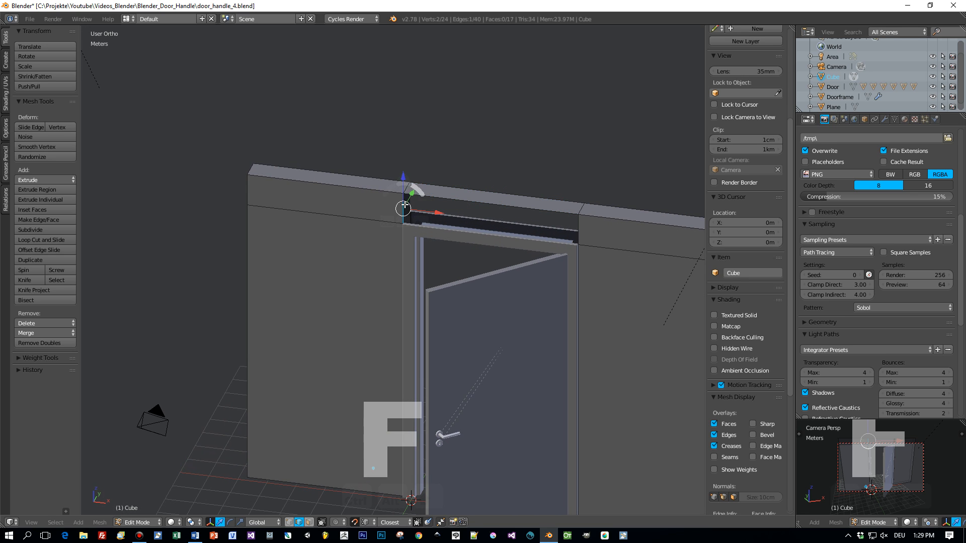
pyautogui.keyDown('shift'); pyautogui.rightClick(578, 227); pyautogui.keyUp('shift')
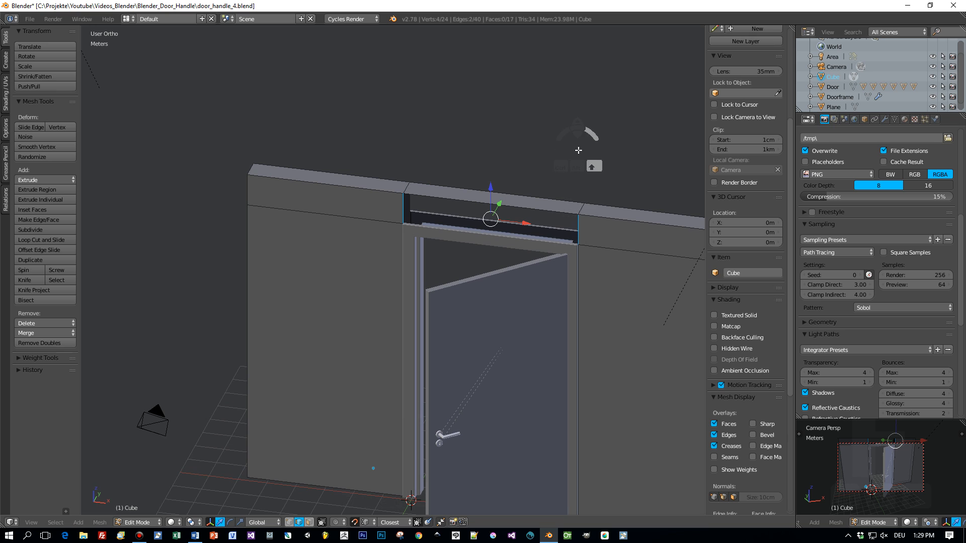
pyautogui.press('f')
# - Fill the matching gap above the frame on the wall's rear side with a face and return to Object Mode
pyautogui.moveTo(658, 171); pyautogui.dragTo(341, 247, button='middle')
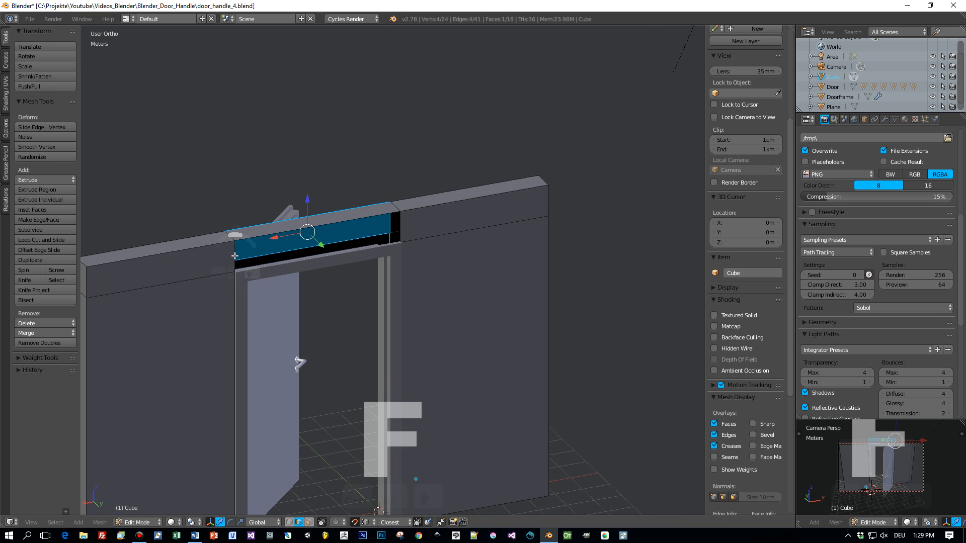
pyautogui.keyDown('shift'); pyautogui.rightClick(341, 247); pyautogui.keyUp('shift')
pyautogui.keyDown('shift'); pyautogui.rightClick(308, 222); pyautogui.keyUp('shift')
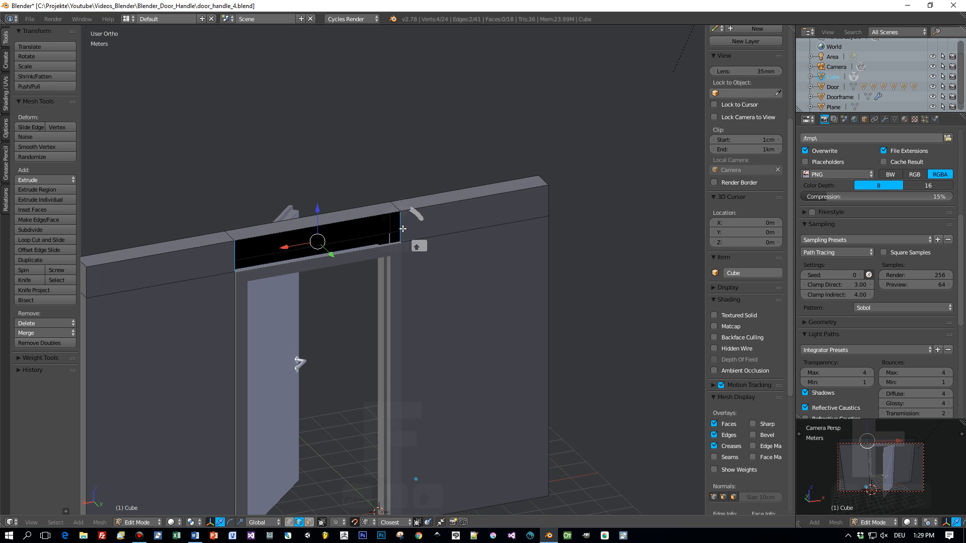
pyautogui.press('f')
pyautogui.moveTo(309, 222); pyautogui.dragTo(493, 216, button='middle')
pyautogui.scroll(-5, 503, 217)
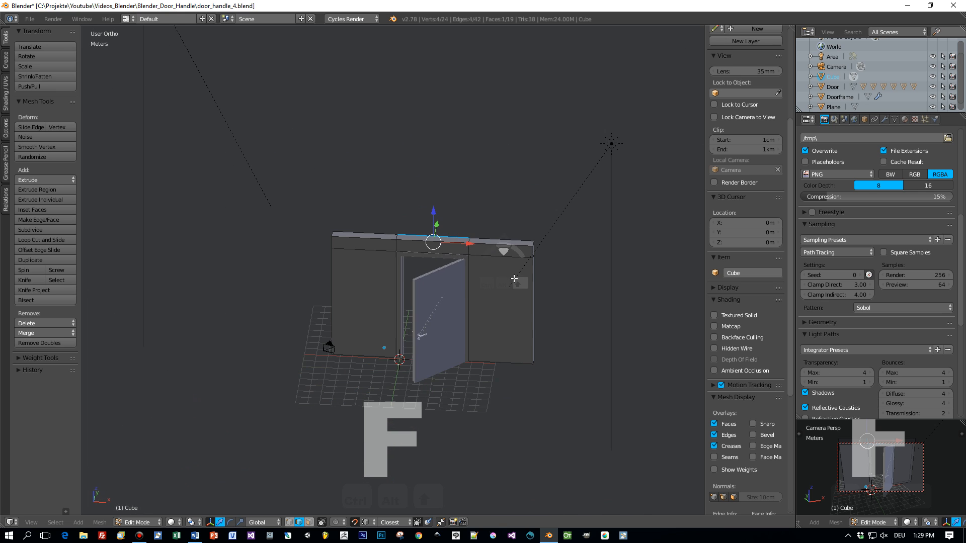
pyautogui.press('Tab')
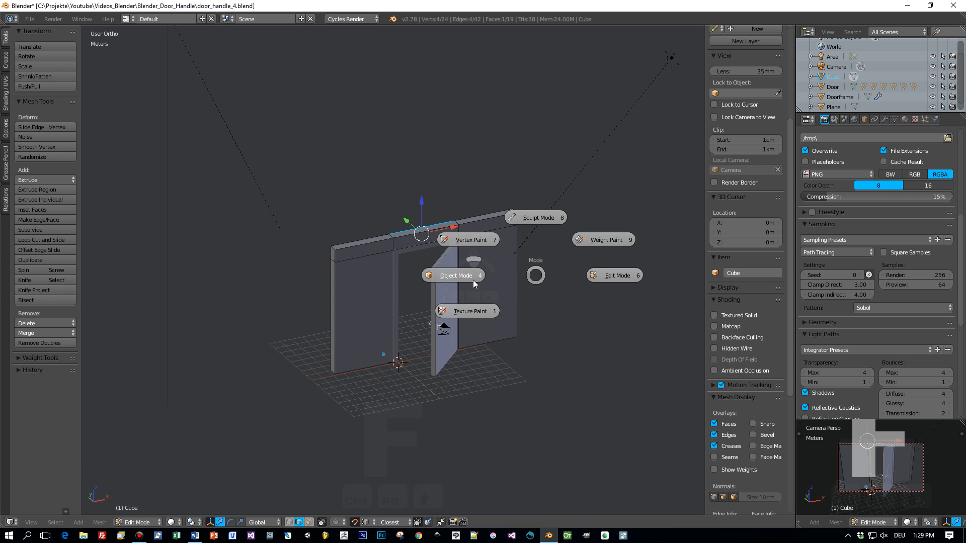
pyautogui.click(467, 273)
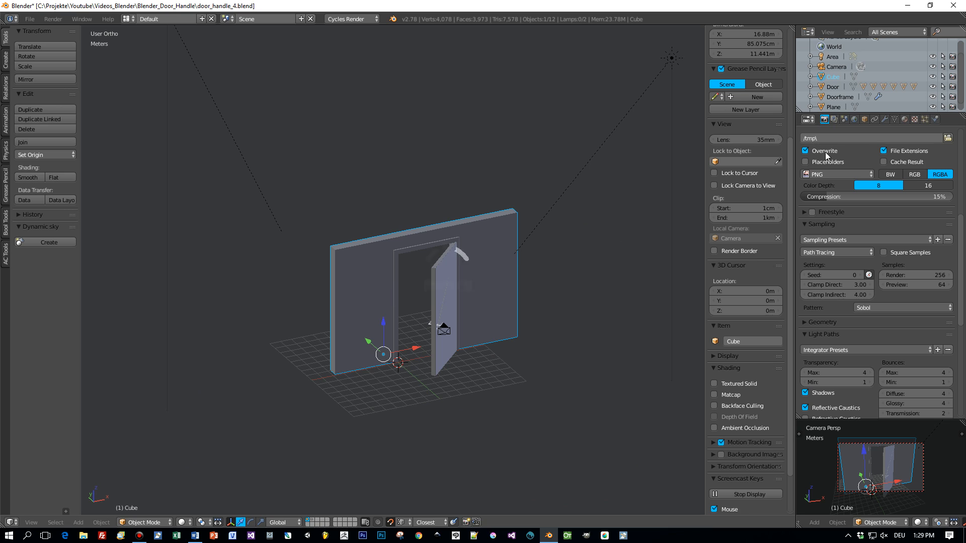
# - Add a material named matWall to the wall and give its Diffuse BSDF a green color
pyautogui.click(904, 119)
pyautogui.click(848, 188)
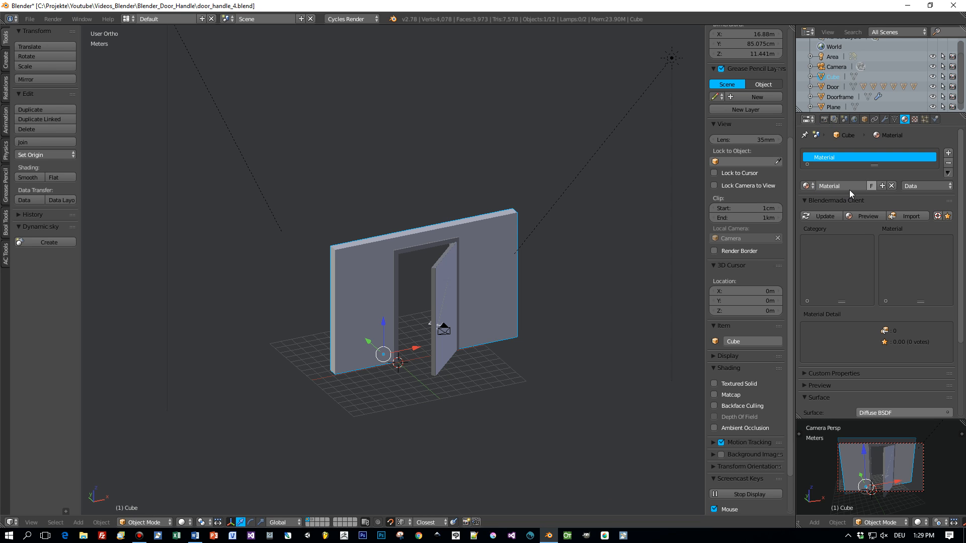
pyautogui.write('matWall')
pyautogui.scroll(-5, 847, 198)
pyautogui.click(881, 331)
pyautogui.moveTo(894, 216); pyautogui.dragTo(879, 216)
pyautogui.moveTo(935, 194); pyautogui.dragTo(934, 221)
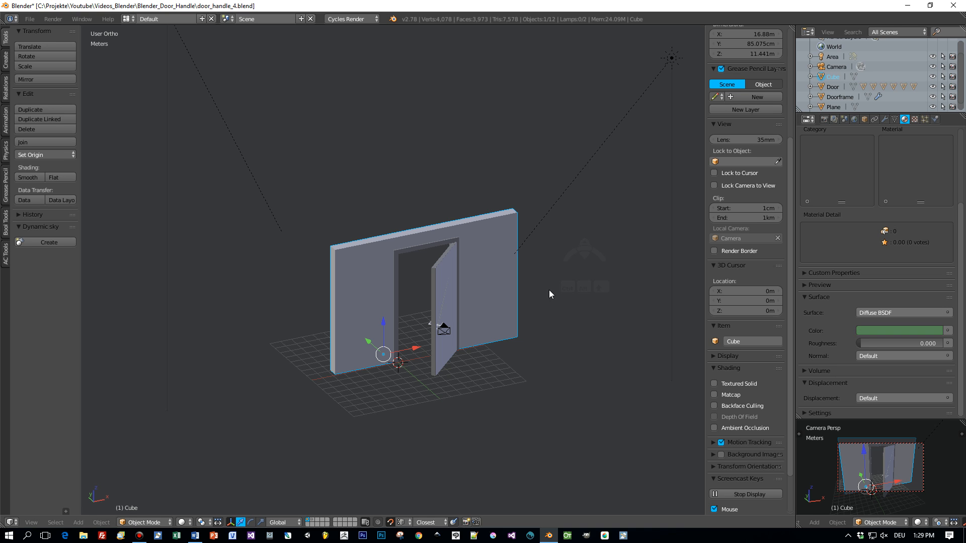
# - Render the scene from the camera and examine the door, frame and wall up close in the result
pyautogui.press('F12')
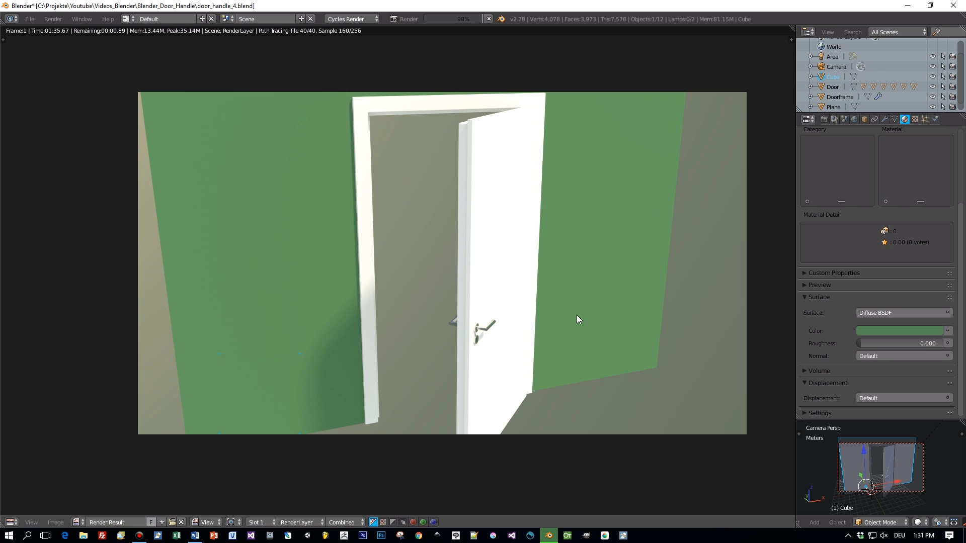
pyautogui.scroll(1, 578, 319)
pyautogui.moveTo(627, 327); pyautogui.dragTo(590, 335, button='middle')
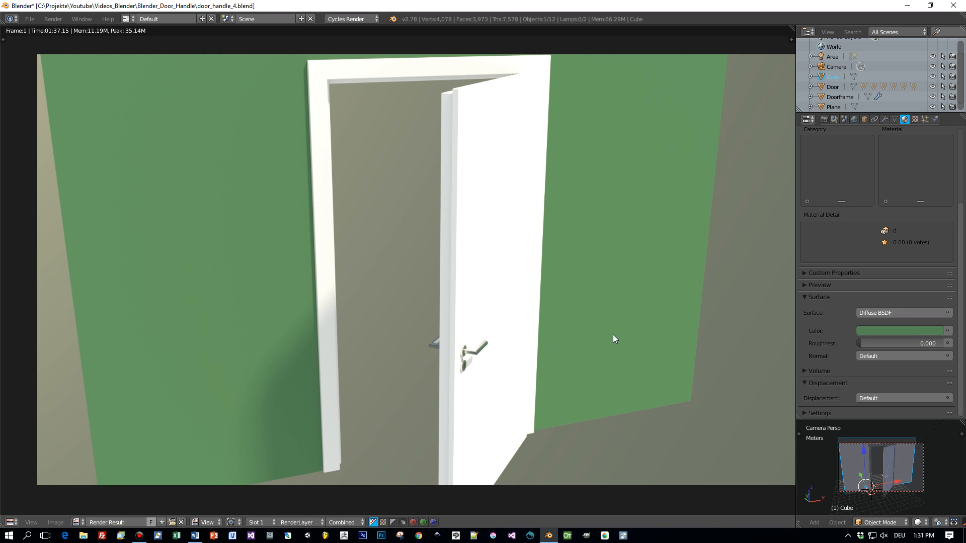
pyautogui.moveTo(644, 333); pyautogui.dragTo(595, 285, button='middle')
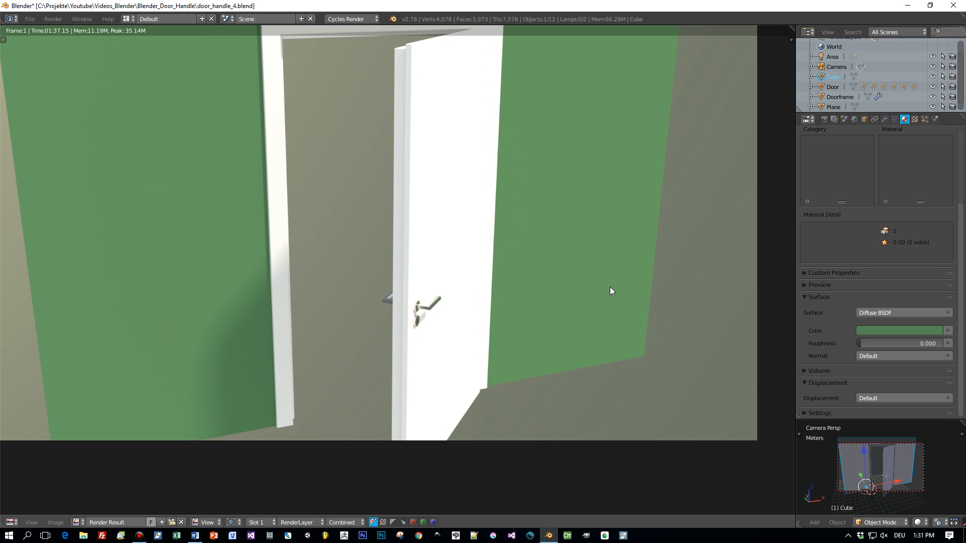